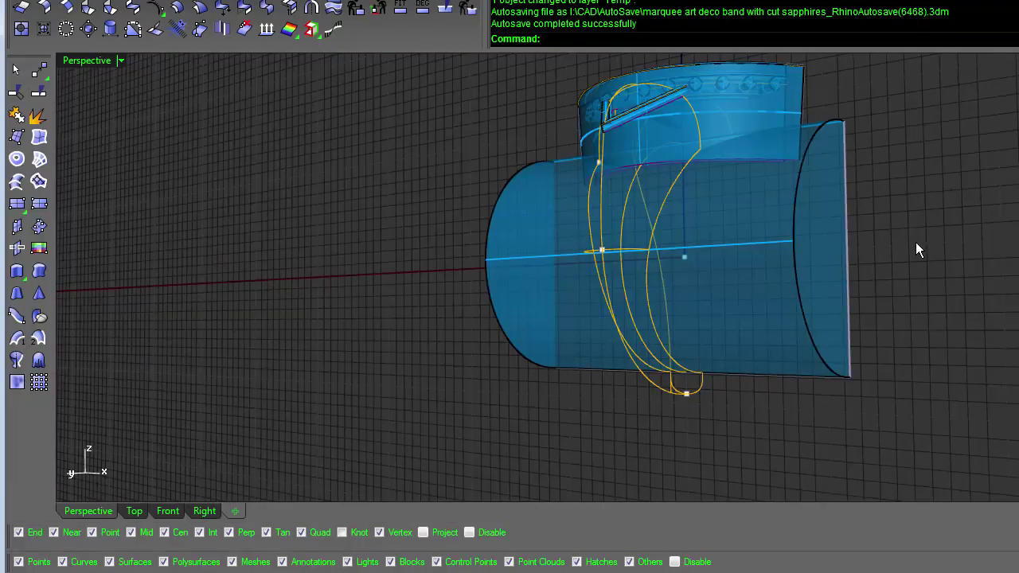
Step: Examine the ring's shank guide curves from all around and highlight the side rail curve that runs around the finger cylinder
{"action": "right_click_drag", "start_coordinate": [916, 242], "coordinate": [915, 241]}
{"action": "key", "text": "Left"}
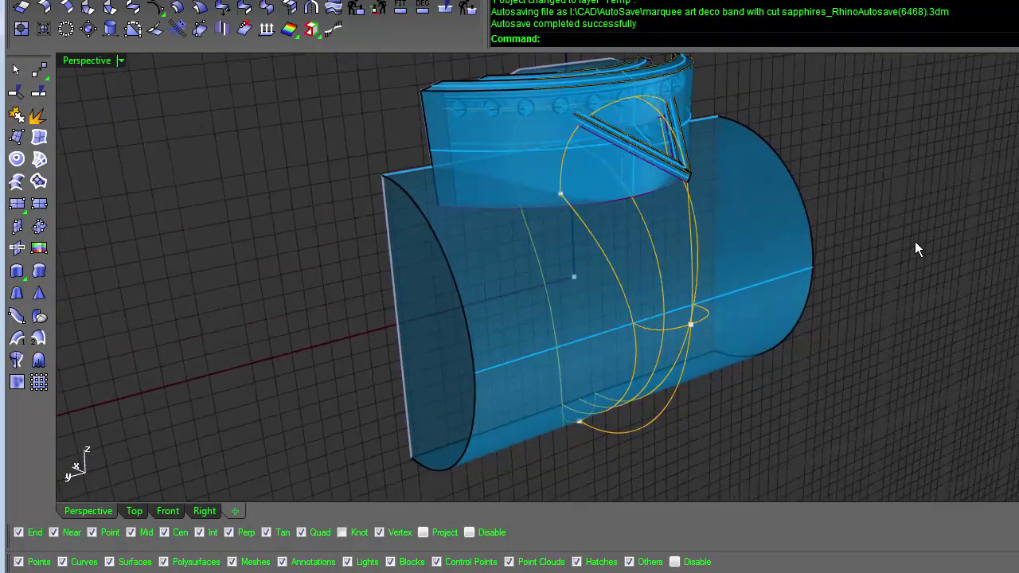
{"action": "key", "text": "Left"}
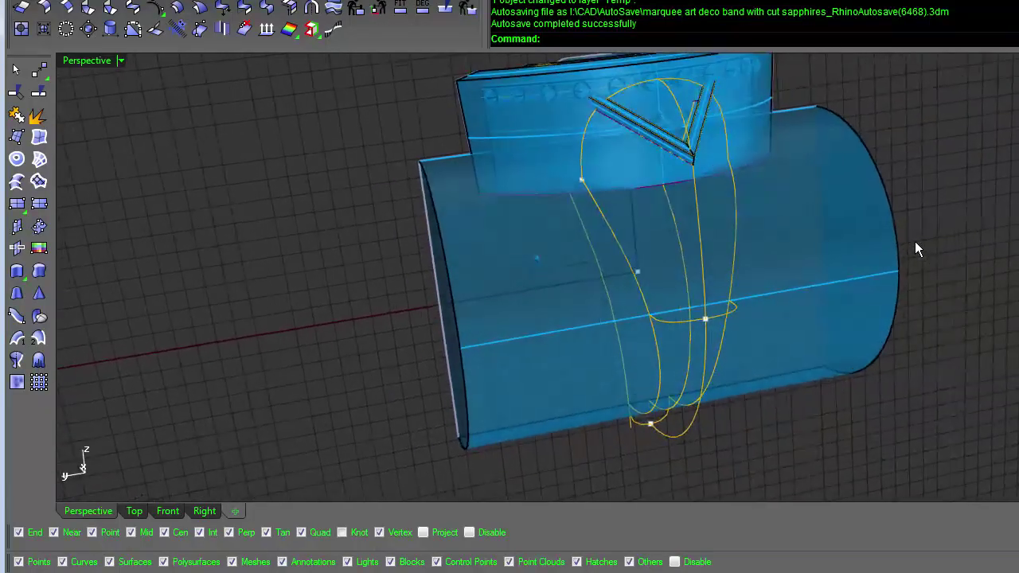
{"action": "key", "text": "Left"}
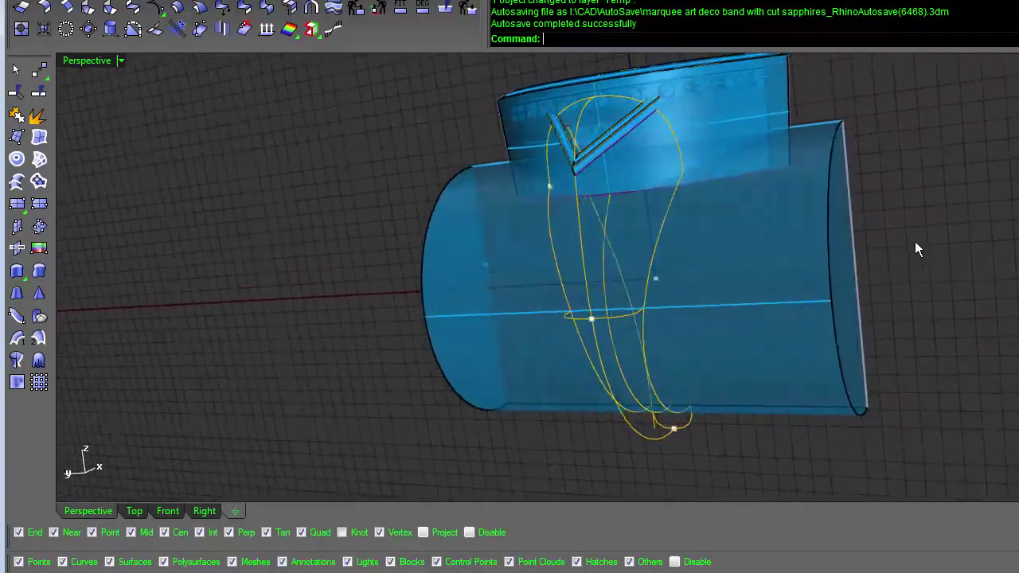
{"action": "key", "text": "Left"}
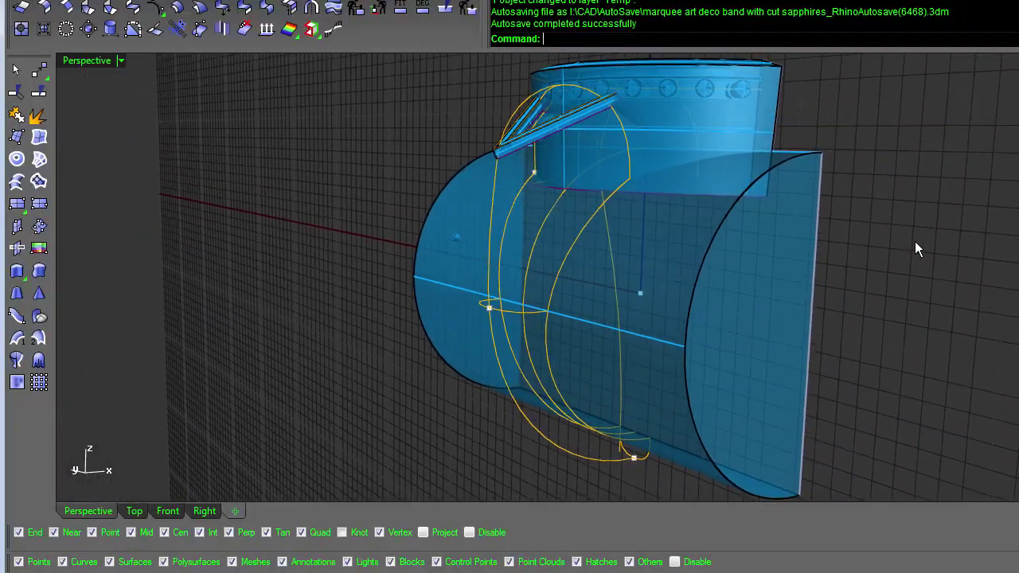
{"action": "key", "text": "Left"}
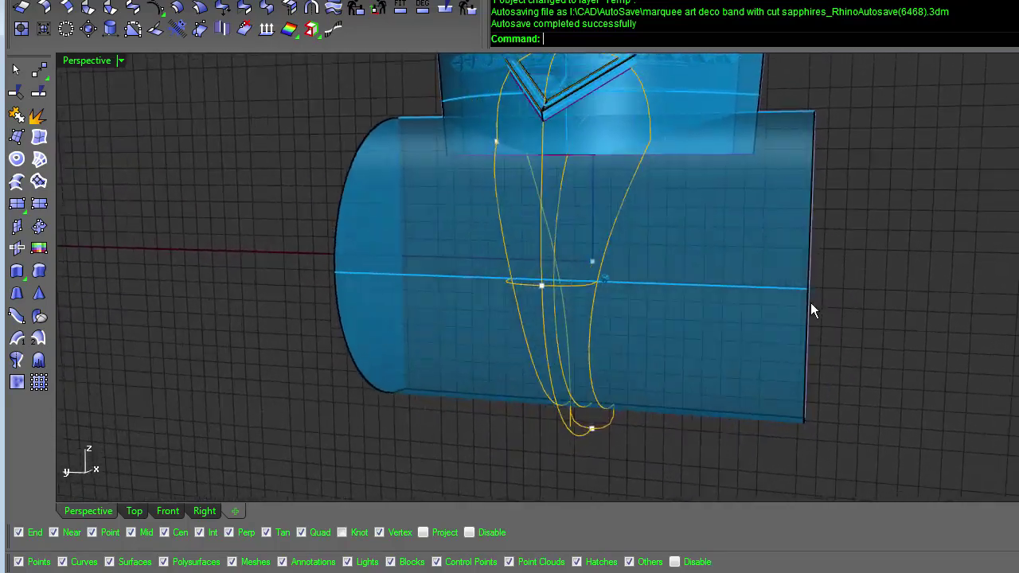
{"action": "key", "text": "Left"}
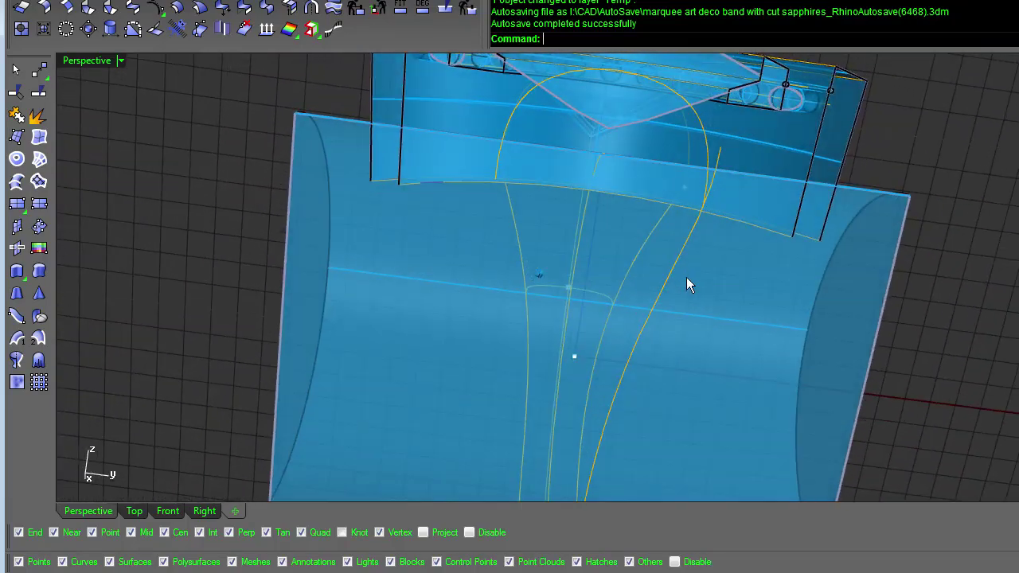
{"action": "key", "text": "Left"}
{"action": "left_click", "coordinate": [678, 264]}
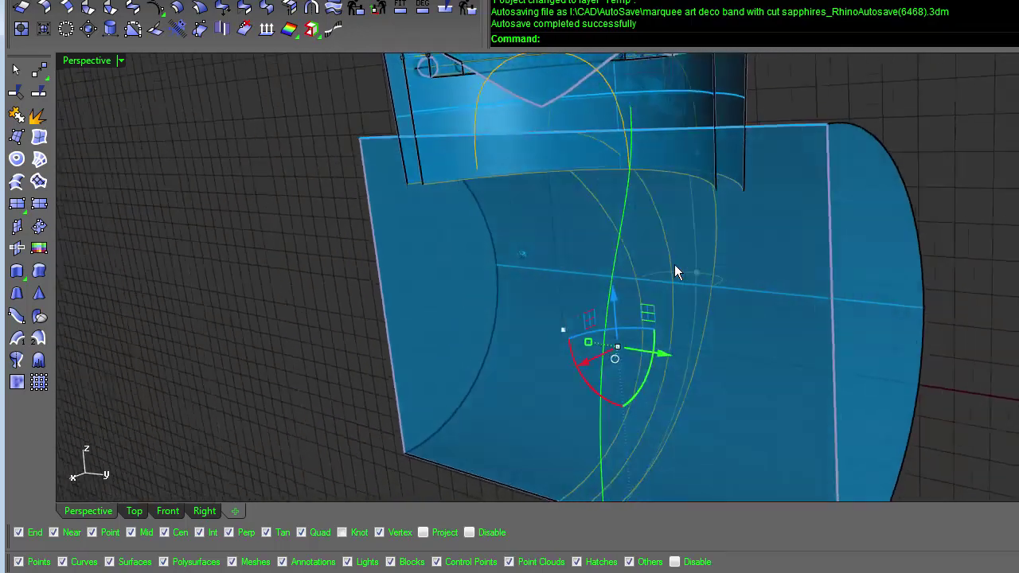
{"action": "key", "text": "Left"}
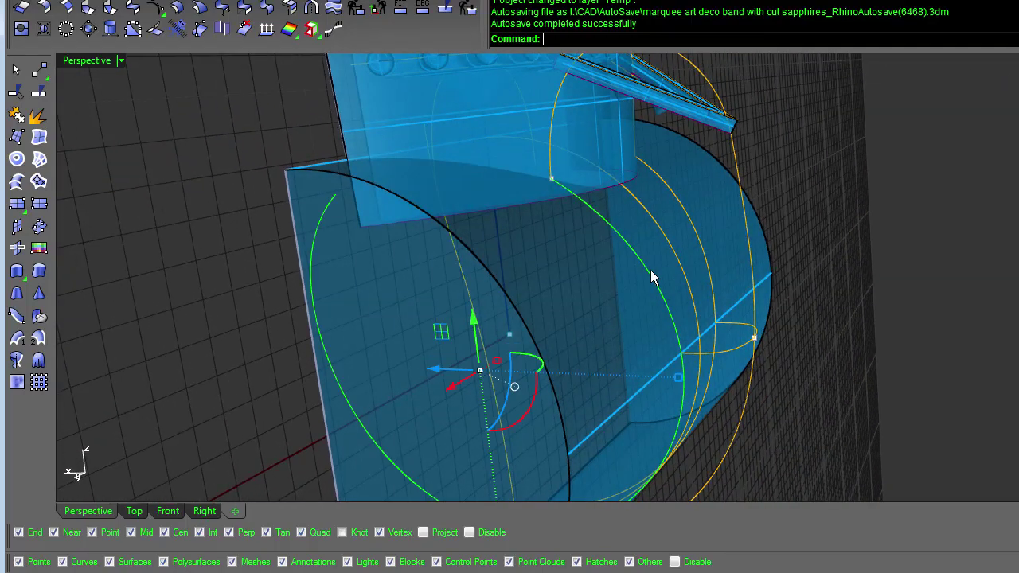
{"action": "key", "text": "Left"}
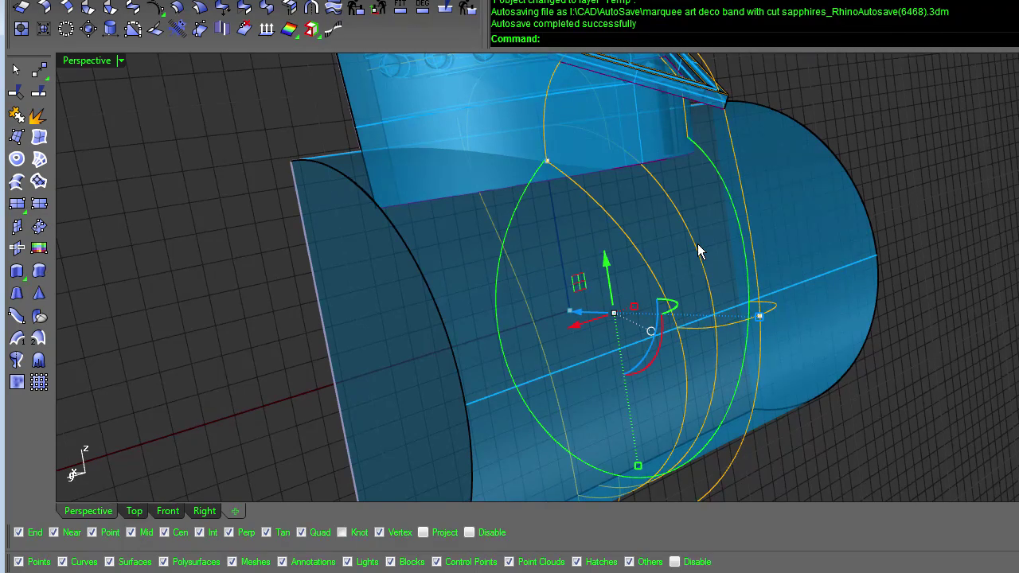
{"action": "left_click", "coordinate": [933, 129]}
{"action": "key", "text": "Left"}
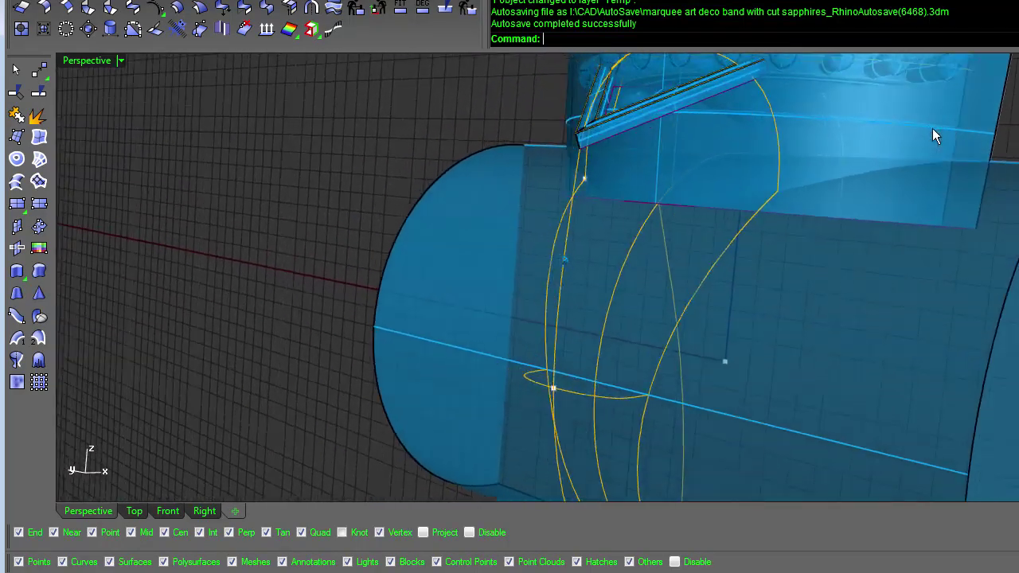
Step: Inspect the upright arch curve inside the band by highlighting it, and clear the selection
{"action": "right_click_drag", "start_coordinate": [932, 128], "coordinate": [833, 167]}
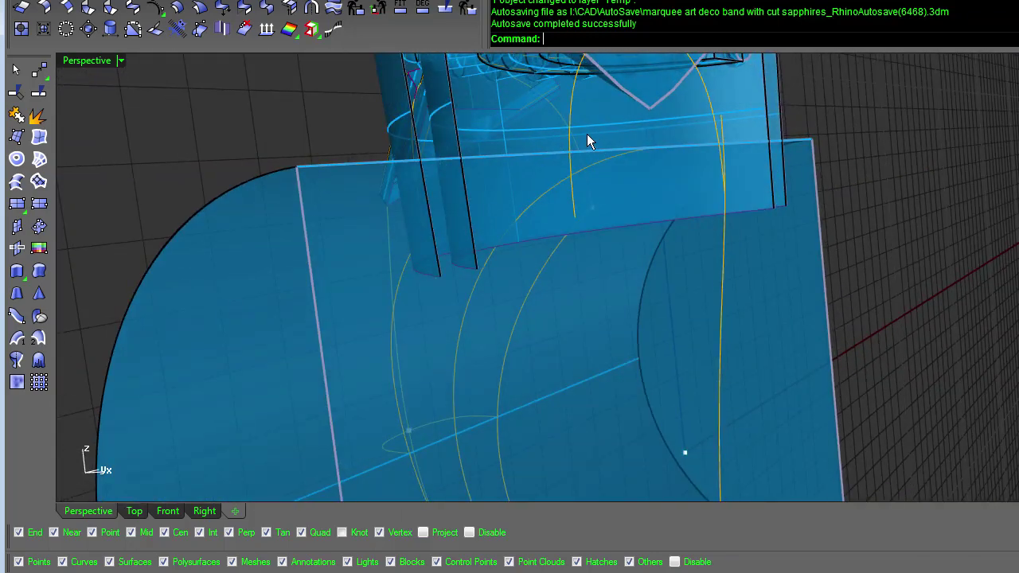
{"action": "left_click", "coordinate": [567, 130]}
{"action": "key", "text": "Return"}
{"action": "key", "text": "Left"}
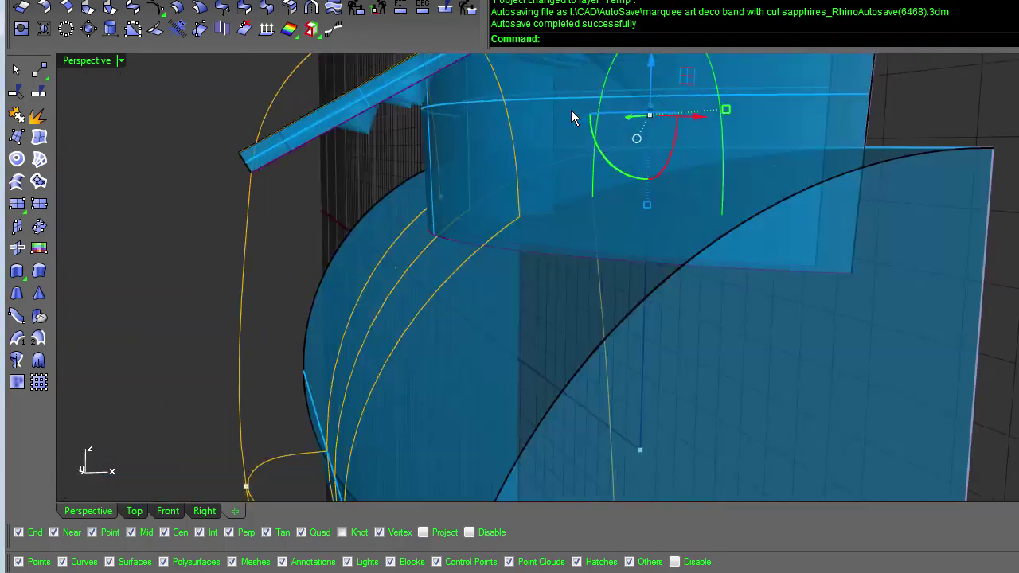
{"action": "right_click_drag", "start_coordinate": [629, 138], "coordinate": [651, 144]}
{"action": "scroll", "coordinate": [865, 170], "scroll_direction": "down", "scroll_amount": 3}
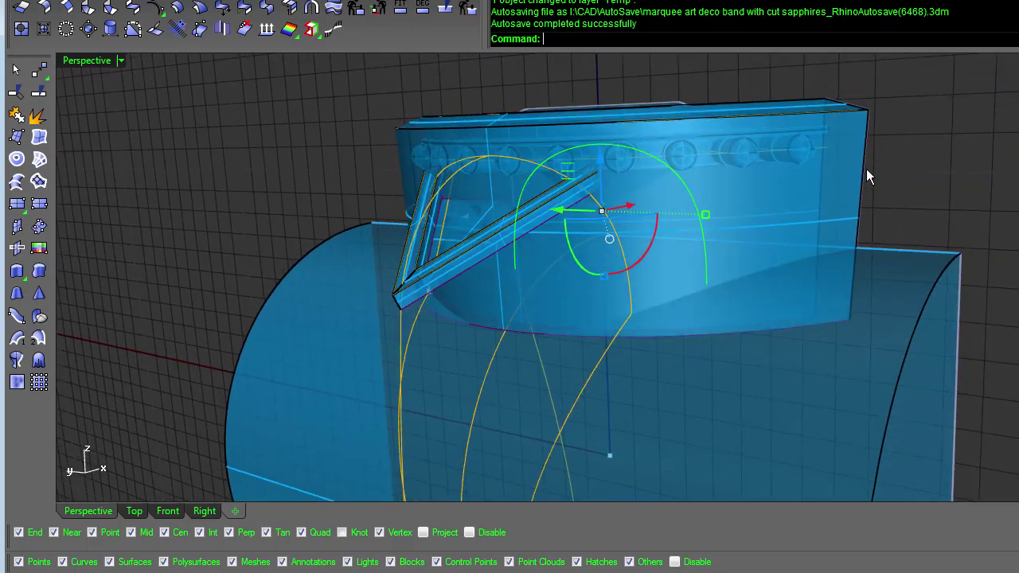
{"action": "left_click", "coordinate": [898, 185]}
Step: Examine closely where the arched curve meets both ends of the V-shaped frame on the band
{"action": "scroll", "coordinate": [898, 182], "scroll_direction": "up", "scroll_amount": 5}
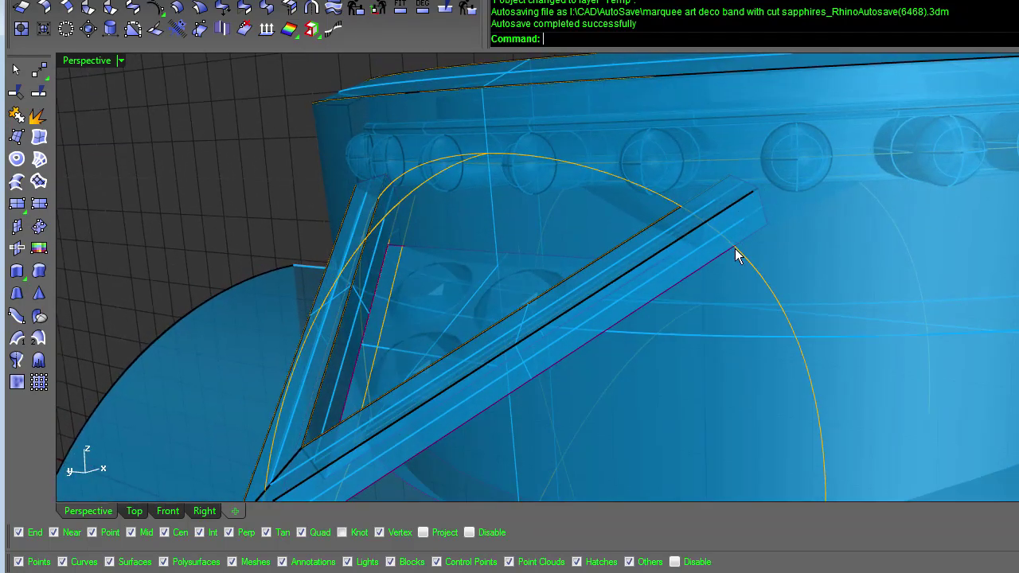
{"action": "key", "text": "Left"}
{"action": "key", "text": "Left"}
{"action": "key", "text": "Left"}
{"action": "key", "text": "Left"}
{"action": "key", "text": "Left"}
{"action": "key", "text": "Left"}
{"action": "key", "text": "Left"}
{"action": "key", "text": "Left"}
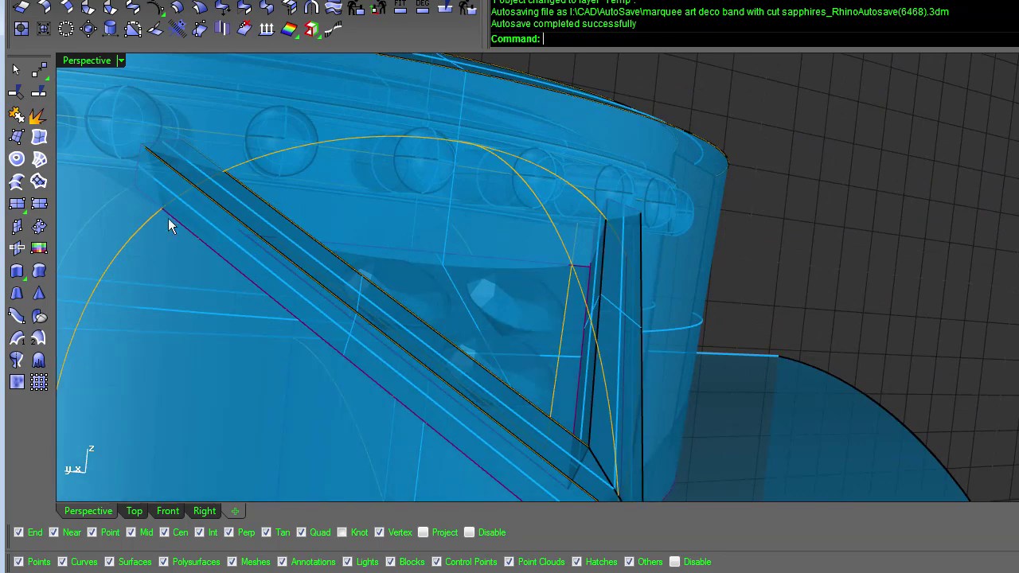
{"action": "scroll", "coordinate": [191, 240], "scroll_direction": "down", "scroll_amount": 8}
Step: Review the complete set of shank rail and cross-section curves around the finger cylinder
{"action": "right_click_drag", "start_coordinate": [191, 240], "coordinate": [151, 231]}
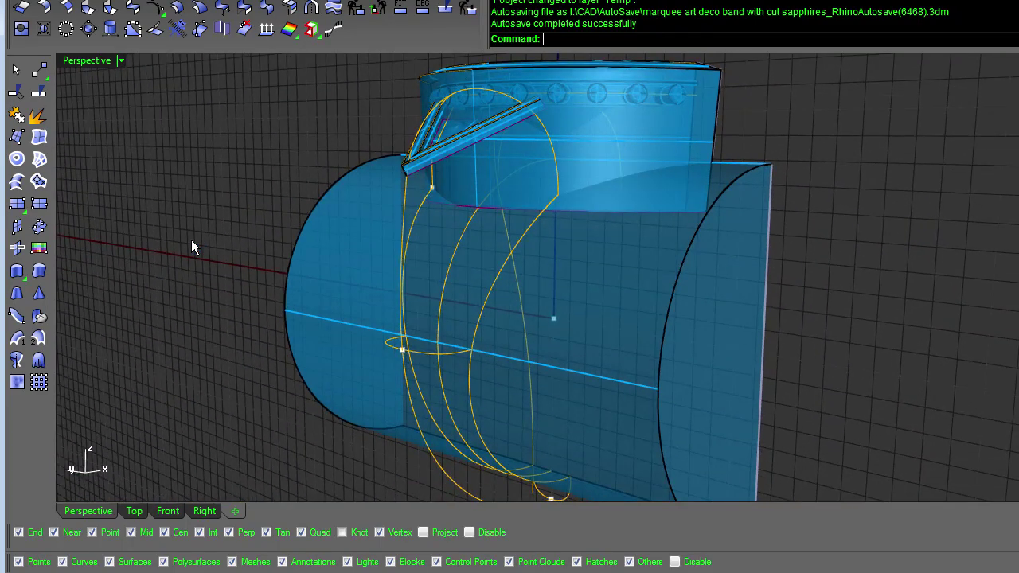
{"action": "key", "text": "Left"}
{"action": "key", "text": "Left"}
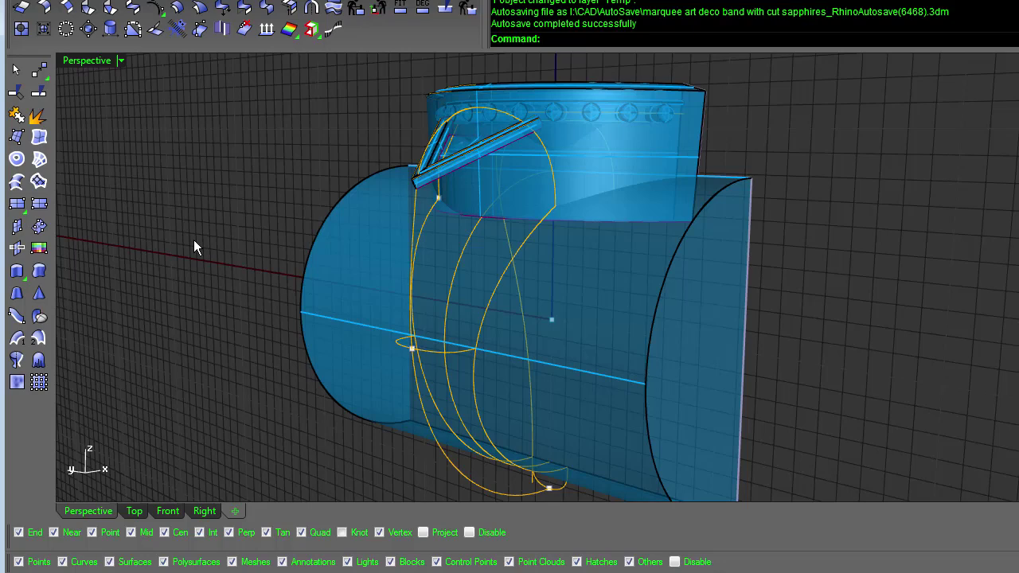
{"action": "key", "text": "Left"}
{"action": "key", "text": "Left"}
{"action": "key", "text": "Left"}
{"action": "key", "text": "Left"}
{"action": "key", "text": "Left"}
{"action": "key", "text": "Left"}
{"action": "key", "text": "Left"}
{"action": "key", "text": "Left"}
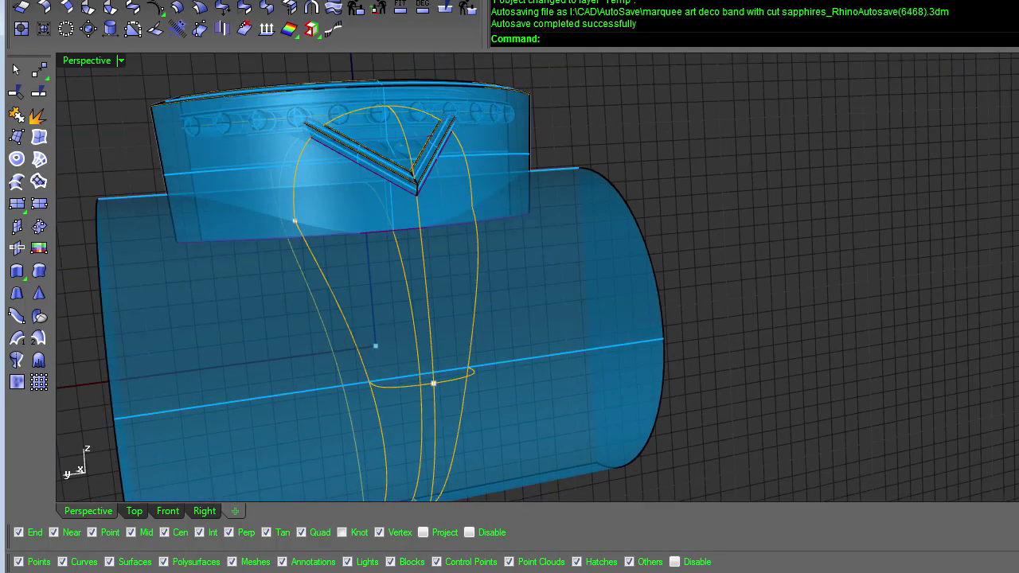
{"action": "key", "text": "Left"}
{"action": "key", "text": "Left"}
{"action": "key", "text": "Left"}
{"action": "key", "text": "Left"}
{"action": "key", "text": "Left"}
{"action": "key", "text": "Left"}
{"action": "key", "text": "Left"}
{"action": "key", "text": "Left"}
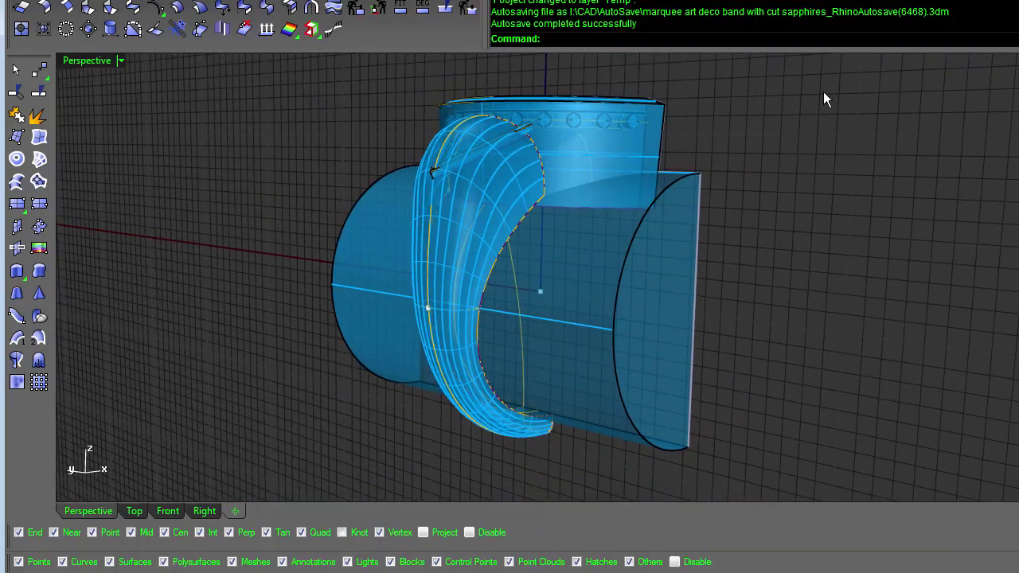
Step: Examine the tapered shank surface over its guide curves from the outside, the side and the inside
{"action": "key", "text": "Left"}
{"action": "key", "text": "Left"}
{"action": "key", "text": "Left"}
{"action": "key", "text": "Left"}
{"action": "key", "text": "Left"}
{"action": "key", "text": "Left"}
{"action": "key", "text": "Left"}
{"action": "key", "text": "Left"}
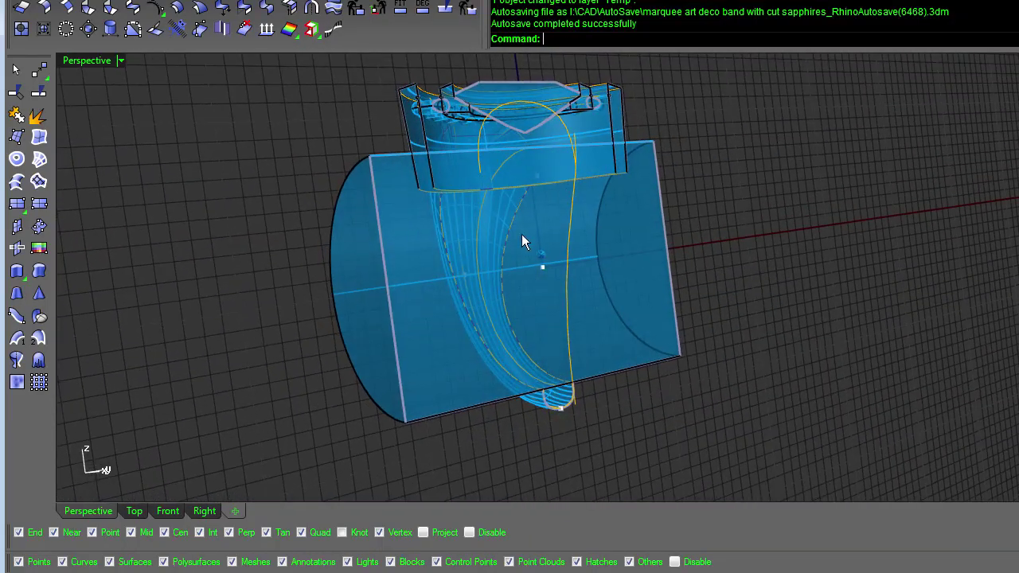
{"action": "key", "text": "Left"}
{"action": "key", "text": "Left"}
{"action": "key", "text": "Left"}
{"action": "key", "text": "Left"}
{"action": "key", "text": "Left"}
{"action": "key", "text": "Left"}
{"action": "key", "text": "Left"}
{"action": "key", "text": "Left"}
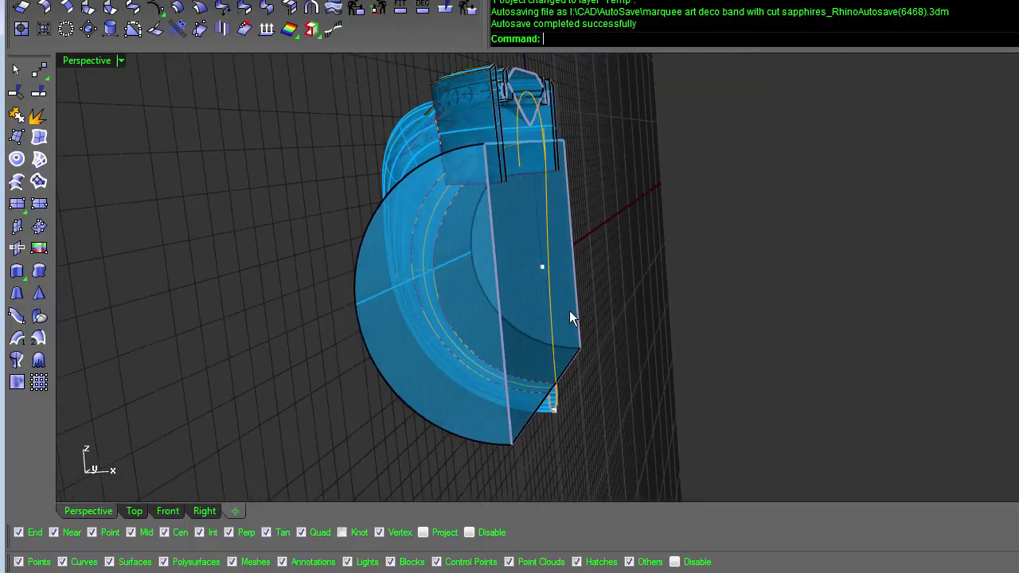
{"action": "key", "text": "Left"}
{"action": "key", "text": "Left"}
{"action": "key", "text": "Left"}
{"action": "key", "text": "Left"}
{"action": "key", "text": "Left"}
{"action": "key", "text": "Left"}
{"action": "key", "text": "Left"}
{"action": "key", "text": "Left"}
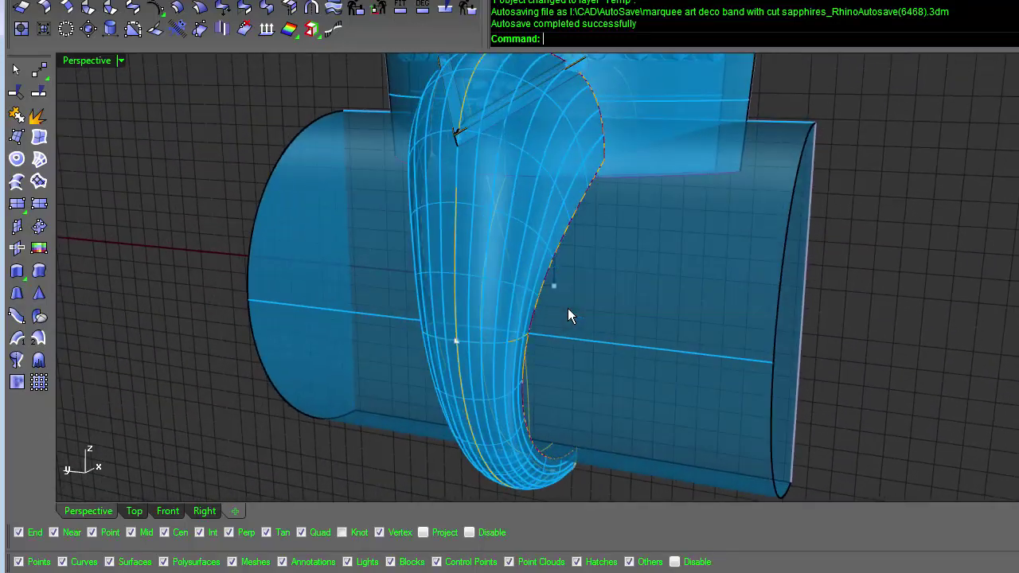
{"action": "key", "text": "Left"}
{"action": "key", "text": "Left"}
{"action": "key", "text": "Left"}
{"action": "key", "text": "Left"}
{"action": "key", "text": "Left"}
{"action": "key", "text": "Left"}
Step: Switch to the Right view and disable object snaps
{"action": "middle_click", "coordinate": [570, 301]}
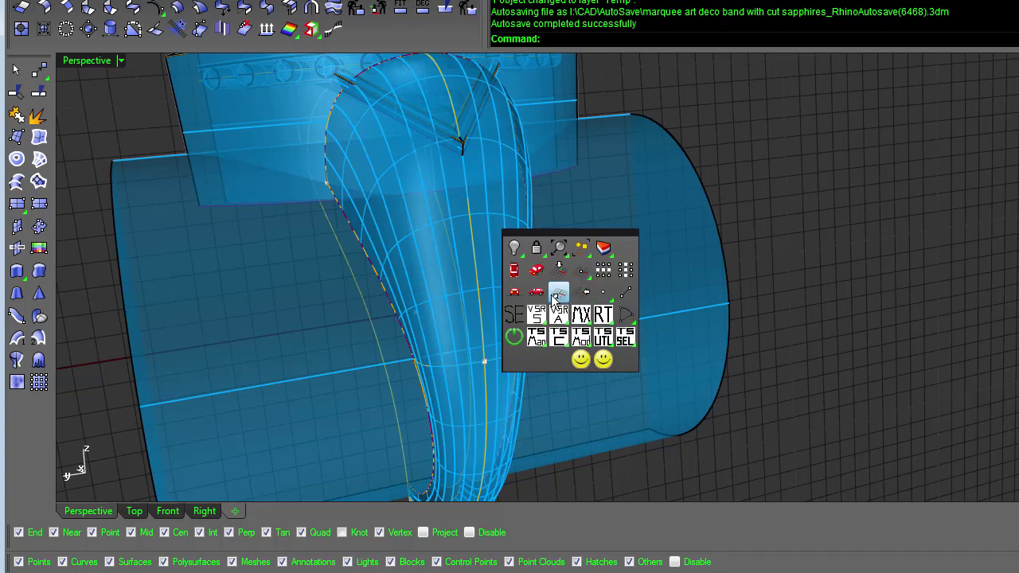
{"action": "left_click", "coordinate": [556, 296]}
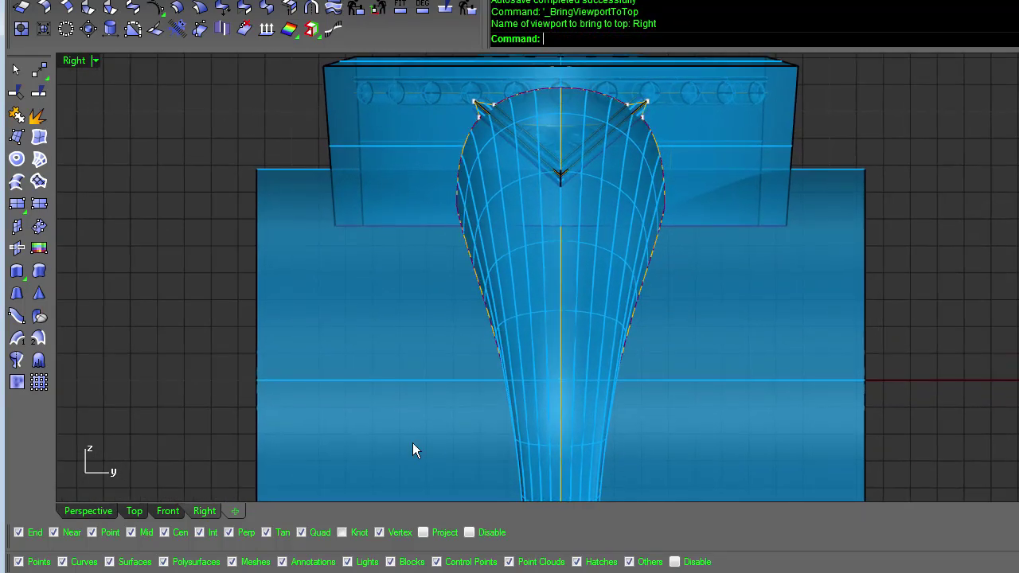
{"action": "left_click", "coordinate": [470, 532]}
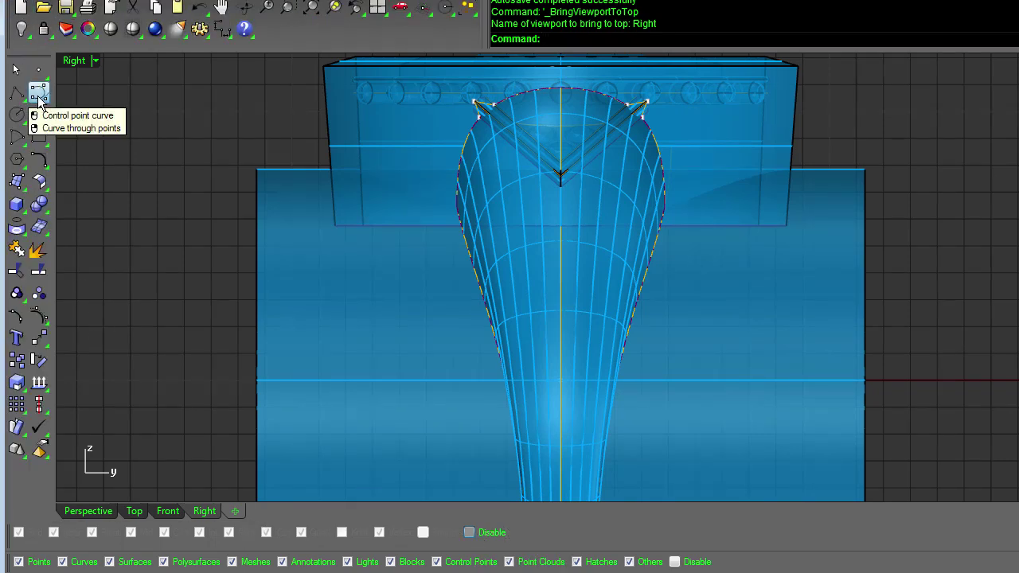
{"action": "left_click", "coordinate": [17, 94]}
{"action": "scroll", "coordinate": [806, 175], "scroll_direction": "up", "scroll_amount": 5}
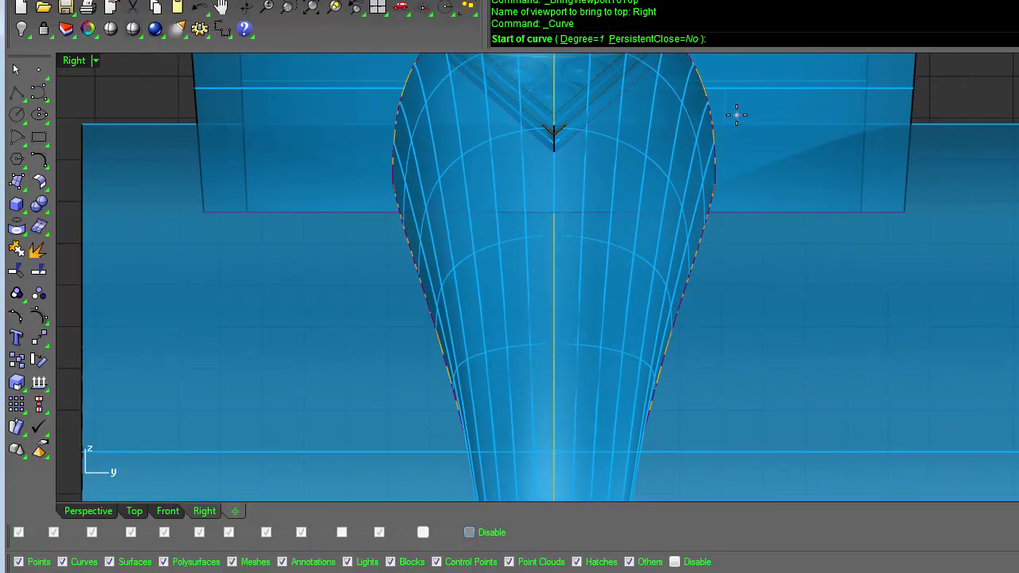
{"action": "left_click", "coordinate": [735, 111]}
{"action": "left_click", "coordinate": [689, 167]}
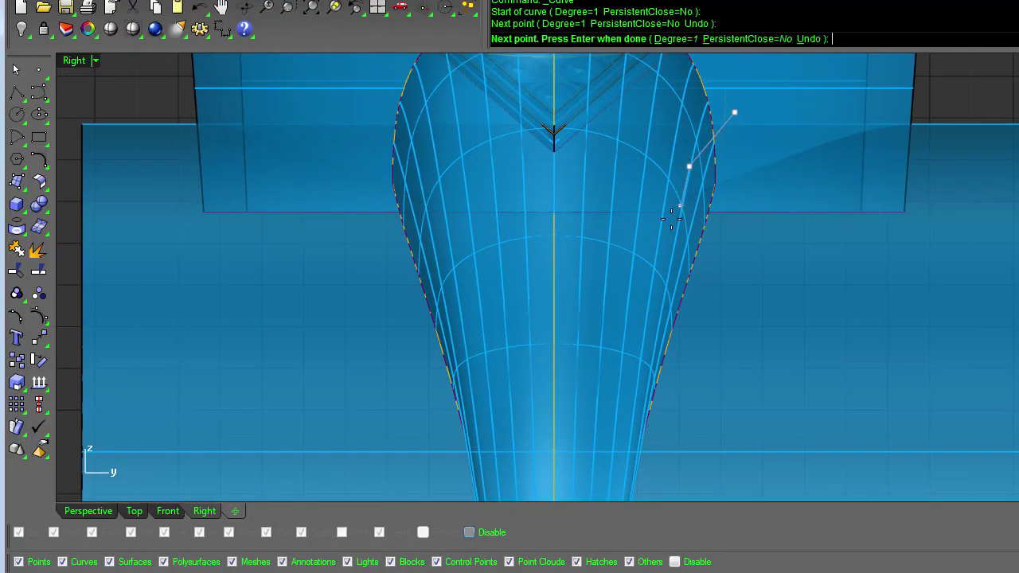
{"action": "key", "text": "Escape"}
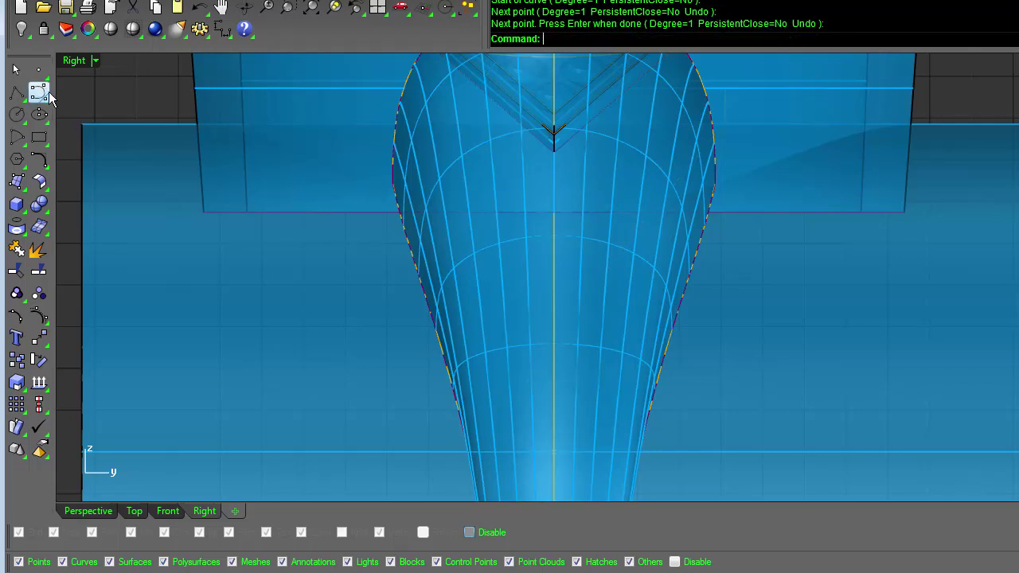
Step: Start a degree 5 control point curve and place its first three points down the right side of the tapered shank surface
{"action": "left_click", "coordinate": [17, 93]}
{"action": "left_click", "coordinate": [588, 39]}
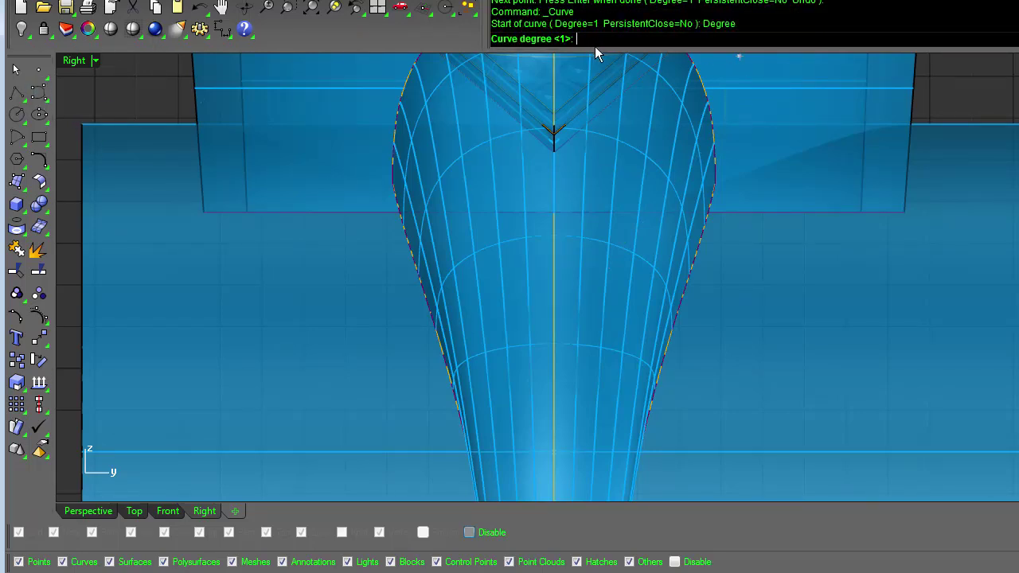
{"action": "type", "text": "5"}
{"action": "key", "text": "Return"}
{"action": "left_click", "coordinate": [732, 99]}
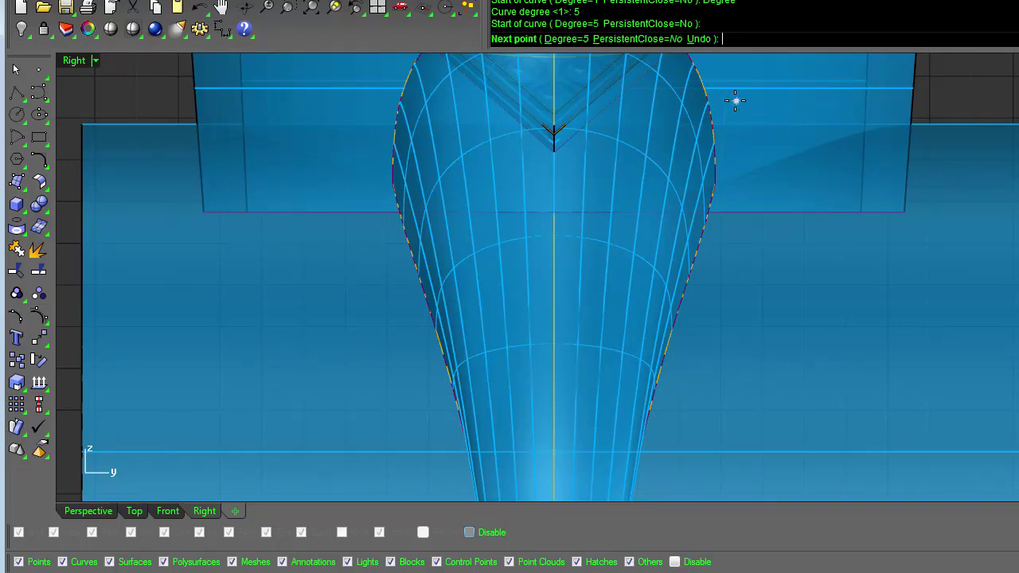
{"action": "left_click", "coordinate": [678, 184]}
{"action": "left_click", "coordinate": [639, 308]}
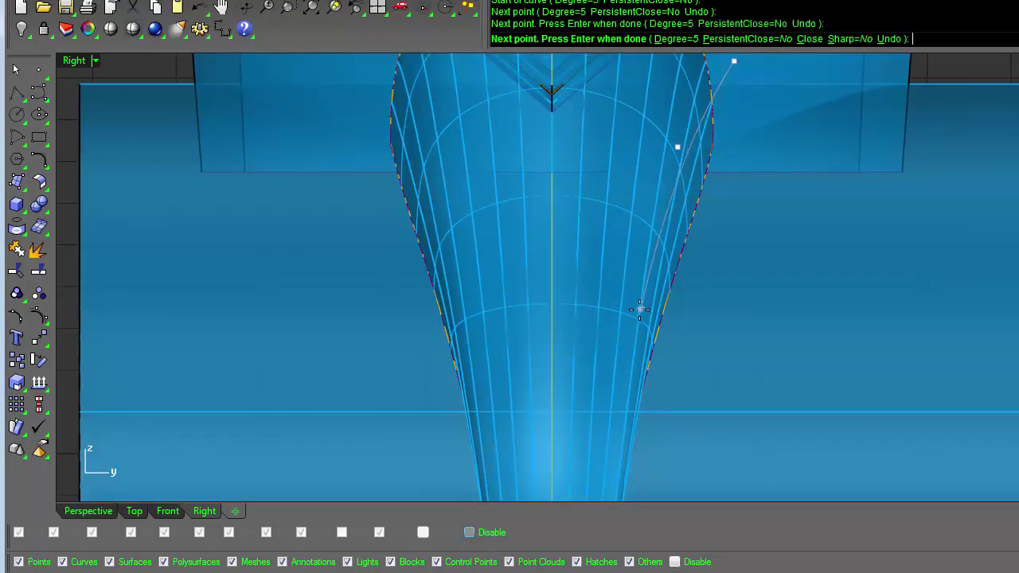
Step: Re-enable object snaps with Vertex turned off while continuing the degree 5 curve on the tapered shank surface
{"action": "scroll", "coordinate": [583, 322], "scroll_direction": "down", "scroll_amount": 1}
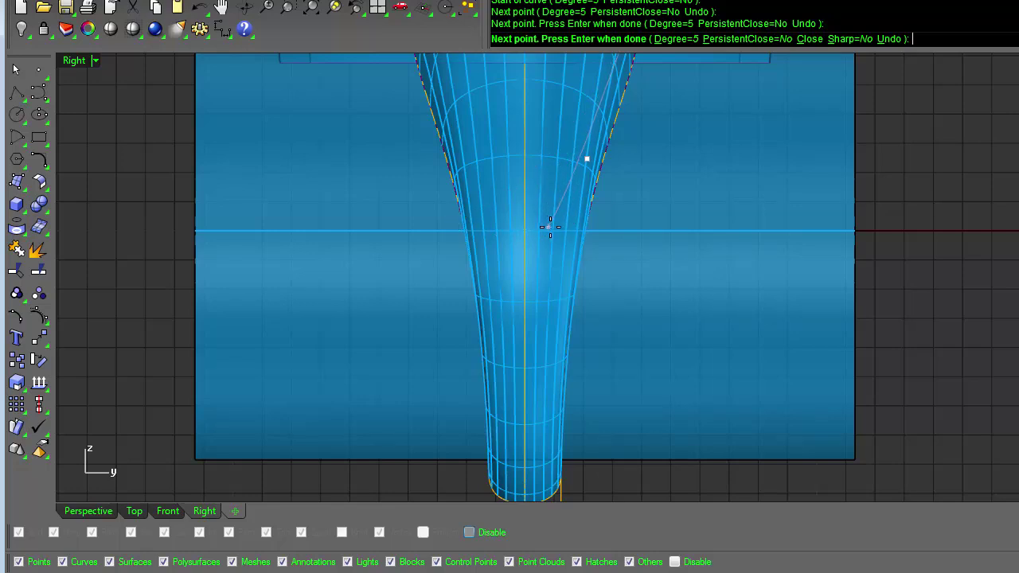
{"action": "right_click_drag", "start_coordinate": [543, 235], "coordinate": [583, 340]}
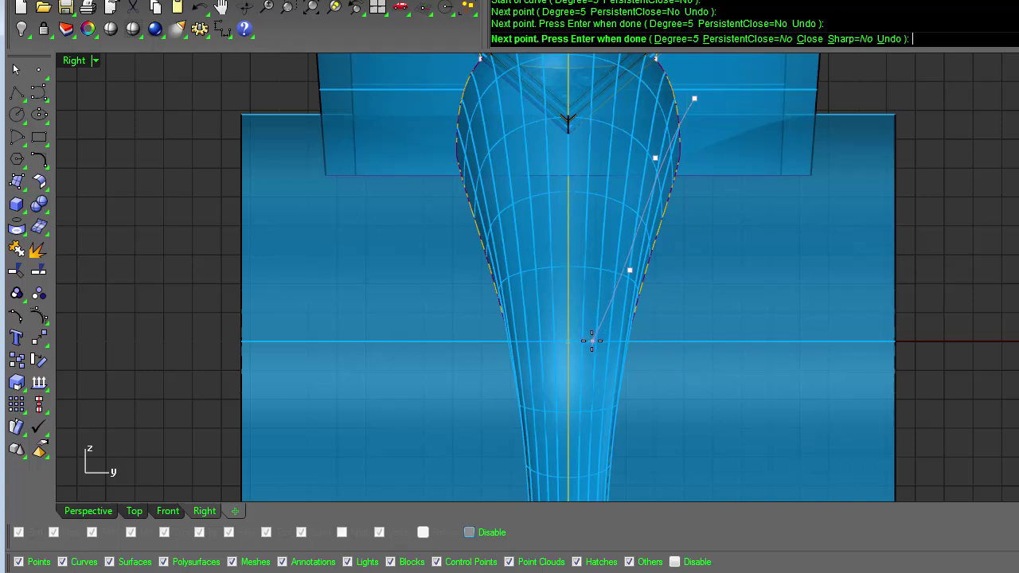
{"action": "scroll", "coordinate": [591, 340], "scroll_direction": "up", "scroll_amount": 1}
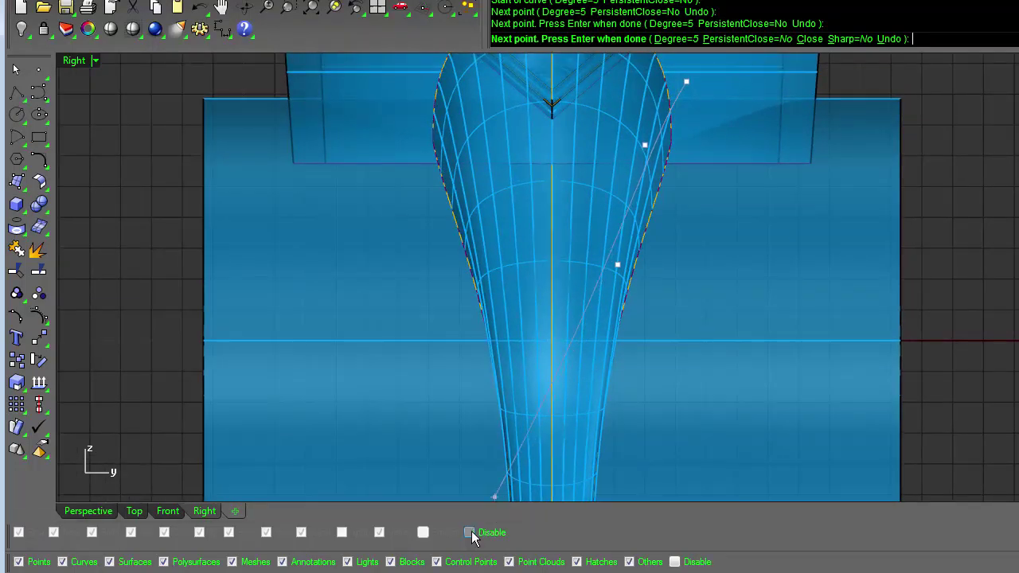
{"action": "left_click", "coordinate": [469, 533]}
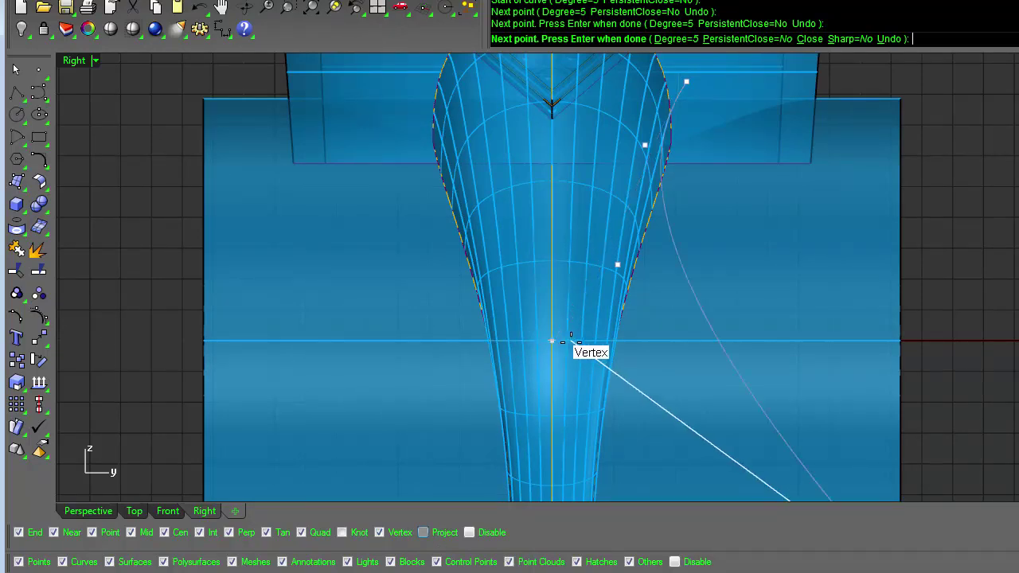
{"action": "scroll", "coordinate": [566, 343], "scroll_direction": "down", "scroll_amount": 4}
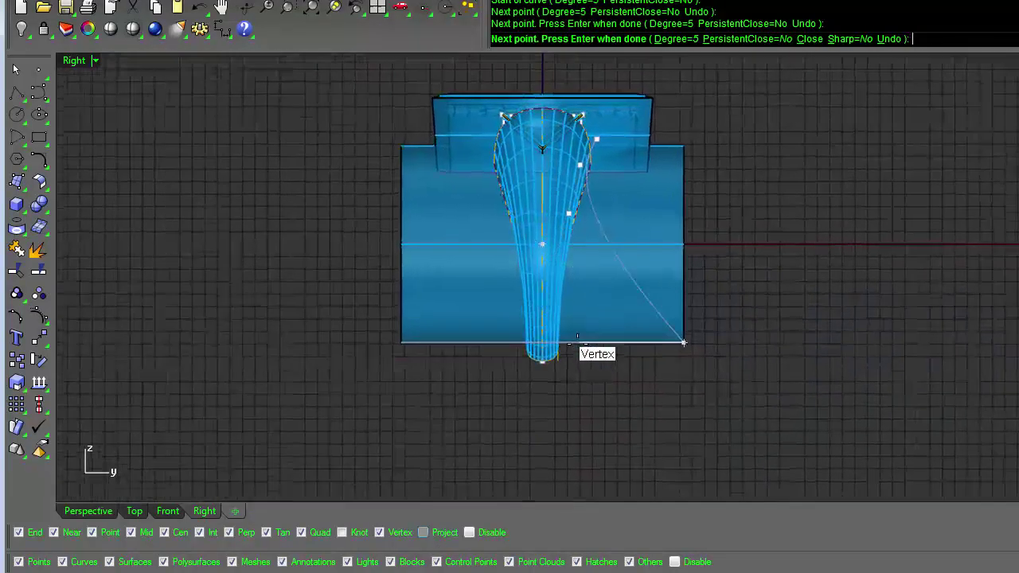
{"action": "scroll", "coordinate": [555, 348], "scroll_direction": "up", "scroll_amount": 4}
{"action": "scroll", "coordinate": [563, 343], "scroll_direction": "down", "scroll_amount": 4}
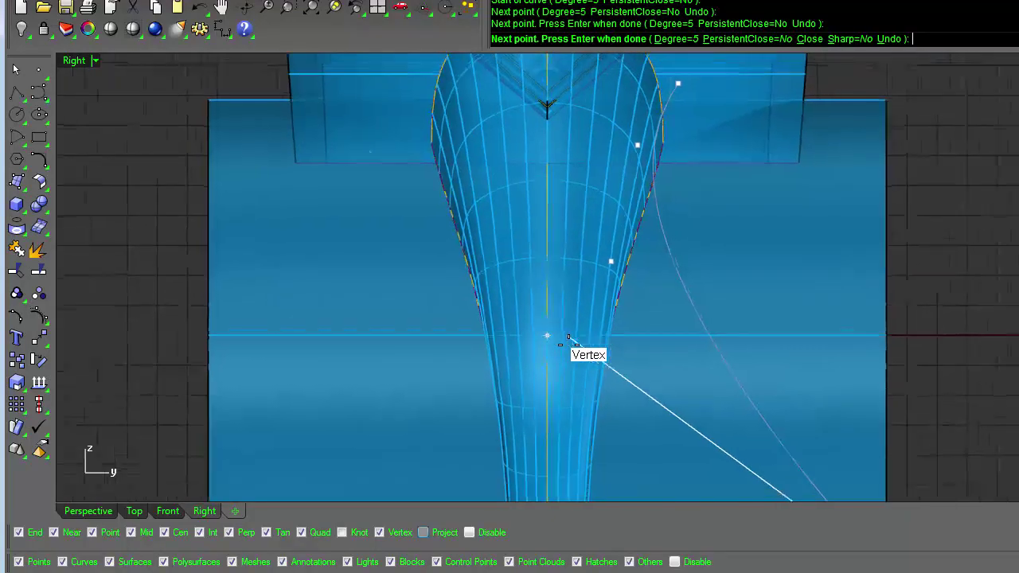
{"action": "scroll", "coordinate": [564, 345], "scroll_direction": "down", "scroll_amount": 3}
{"action": "scroll", "coordinate": [542, 348], "scroll_direction": "up", "scroll_amount": 6}
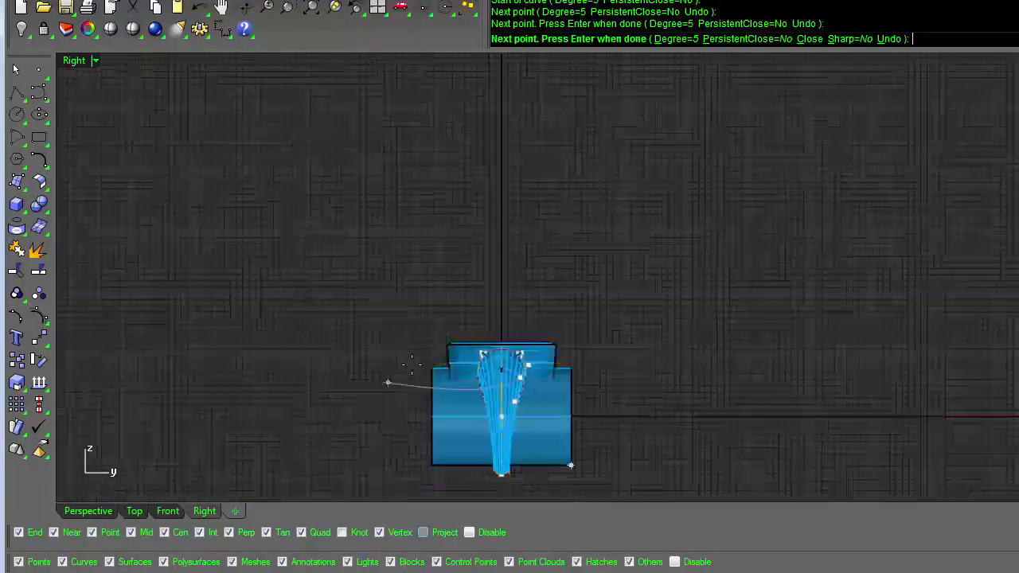
{"action": "scroll", "coordinate": [411, 366], "scroll_direction": "up", "scroll_amount": 5}
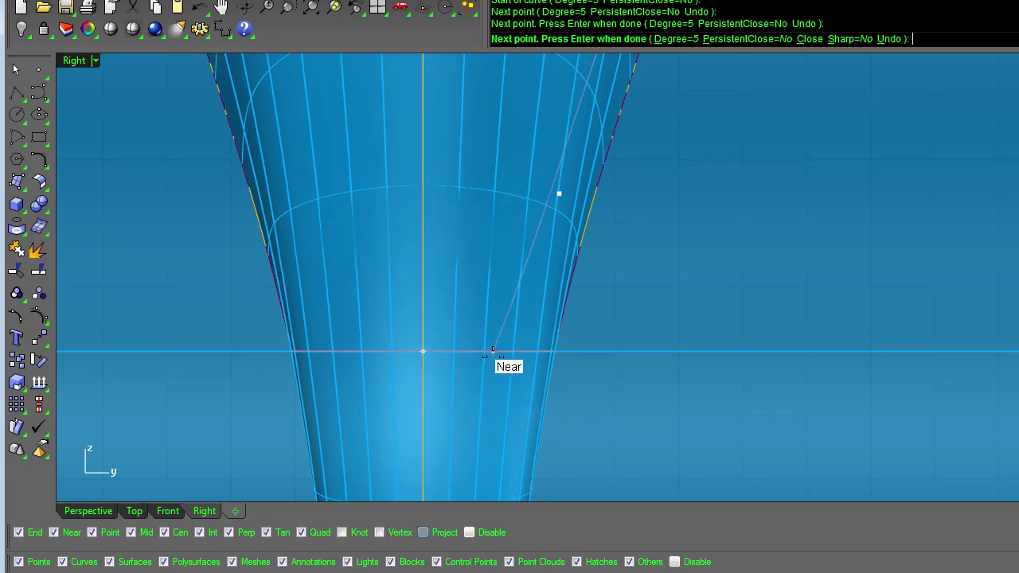
Step: Finish the curve with two points on the horizontal axis either side of the centreline and three points up the shank's left side
{"action": "left_click", "coordinate": [497, 351]}
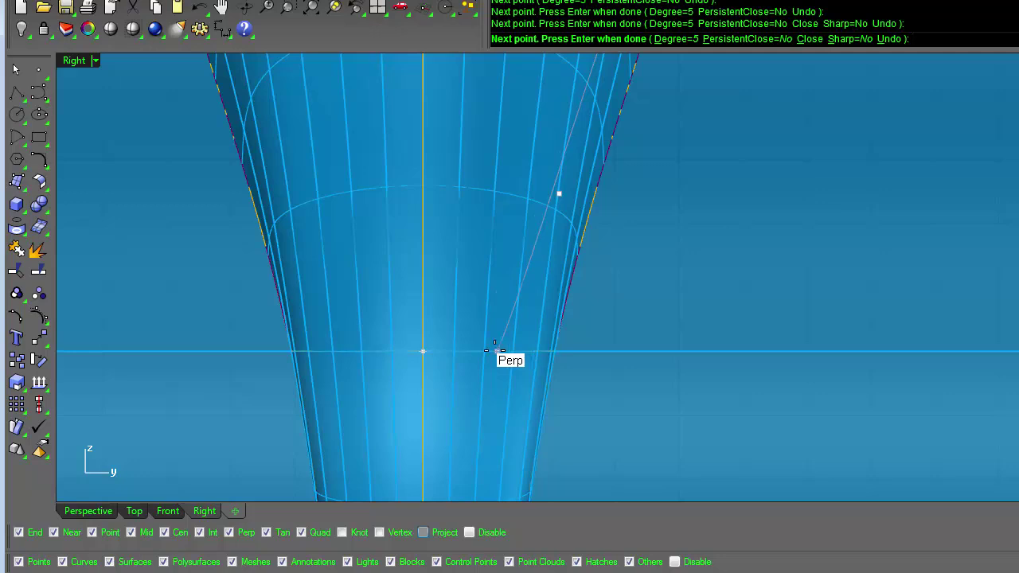
{"action": "left_click", "coordinate": [359, 351]}
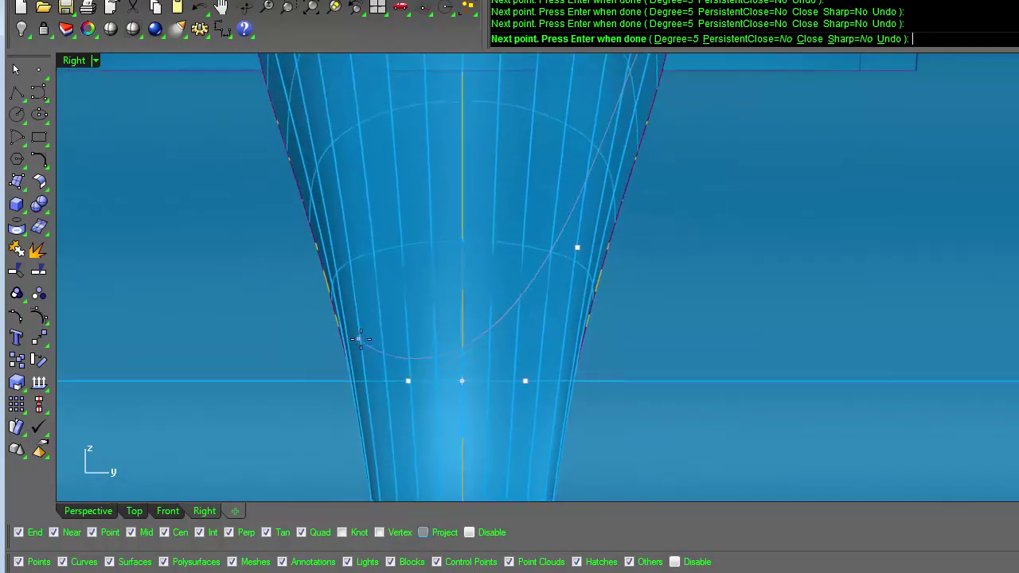
{"action": "left_click", "coordinate": [366, 266]}
{"action": "right_click_drag", "start_coordinate": [369, 252], "coordinate": [466, 390]}
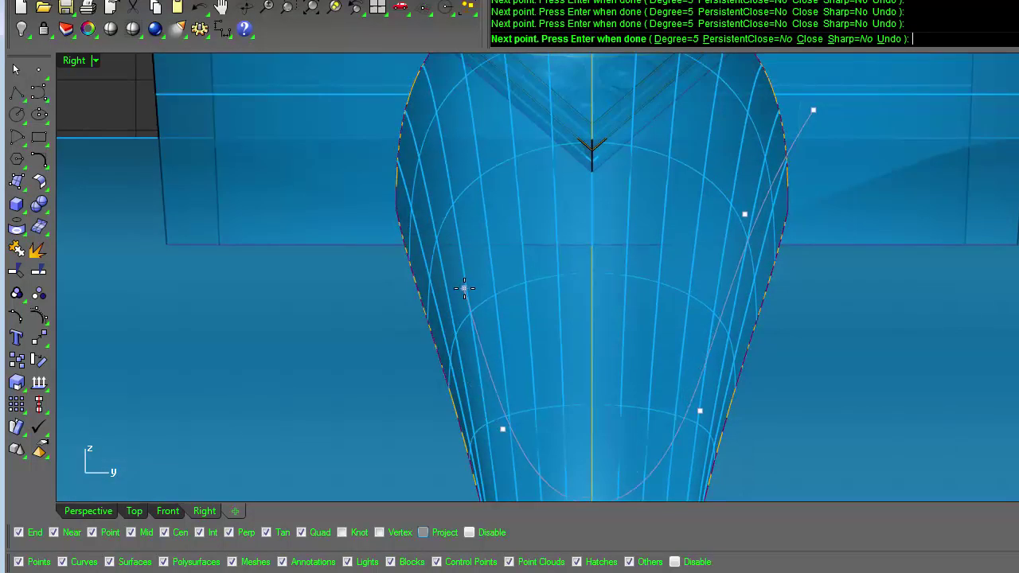
{"action": "left_click", "coordinate": [439, 200]}
{"action": "left_click", "coordinate": [360, 110]}
{"action": "right_click", "coordinate": [375, 137]}
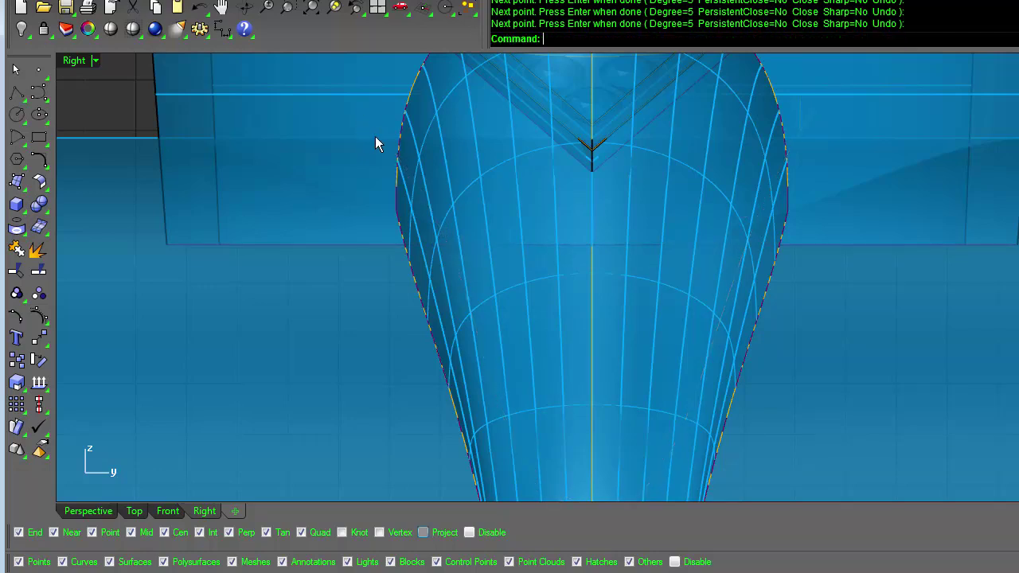
Step: Use Set Points to align all points of the new U-shaped curve to location 0 in X
{"action": "scroll", "coordinate": [368, 128], "scroll_direction": "down", "scroll_amount": 5}
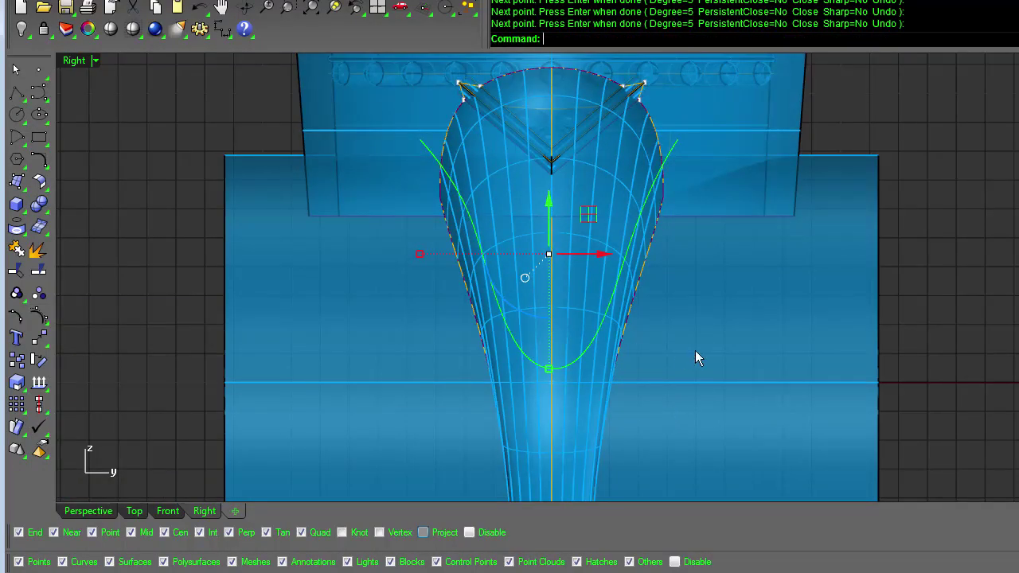
{"action": "key", "text": "F4"}
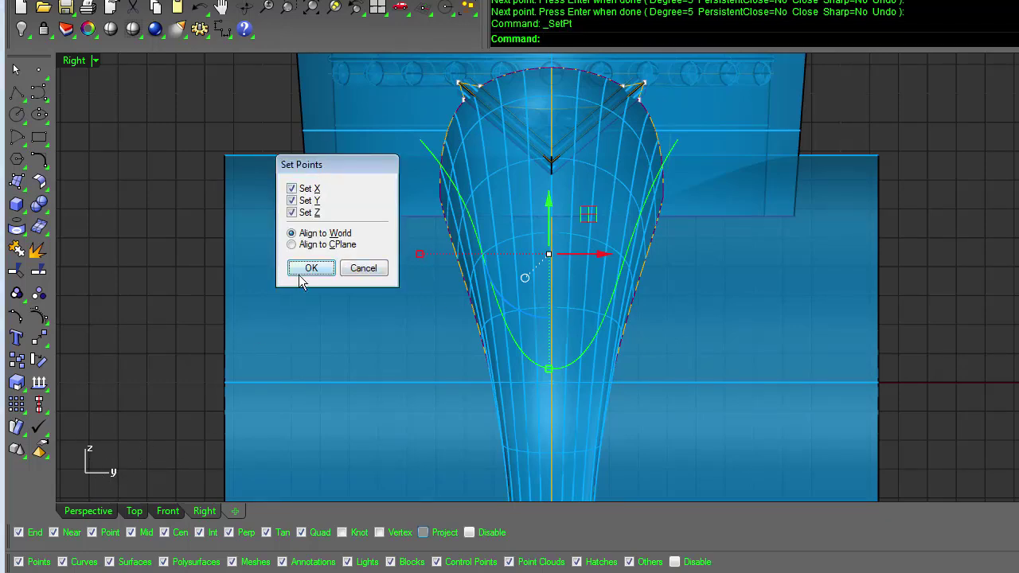
{"action": "left_click", "coordinate": [322, 268]}
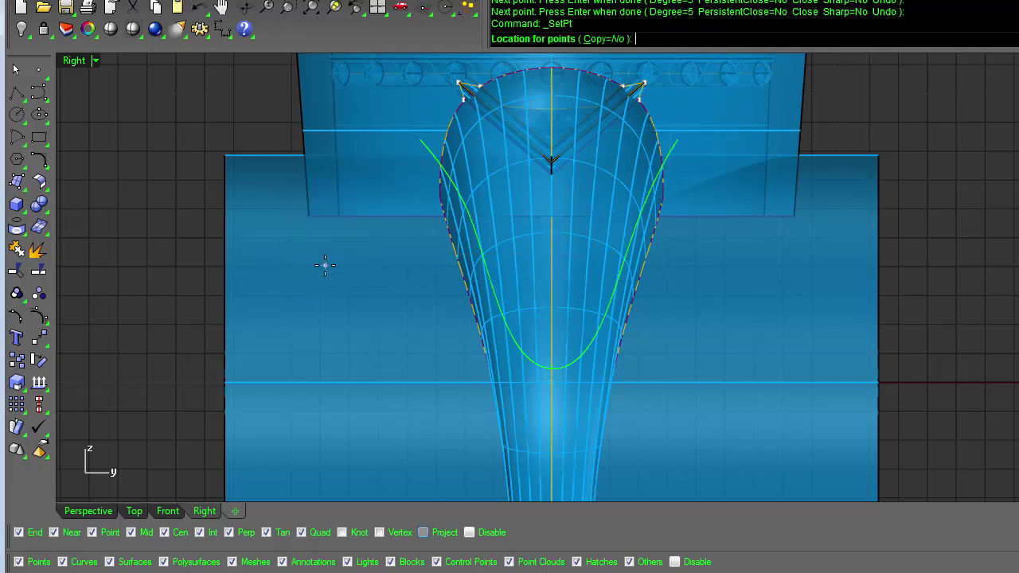
{"action": "type", "text": "0"}
{"action": "key", "text": "Return"}
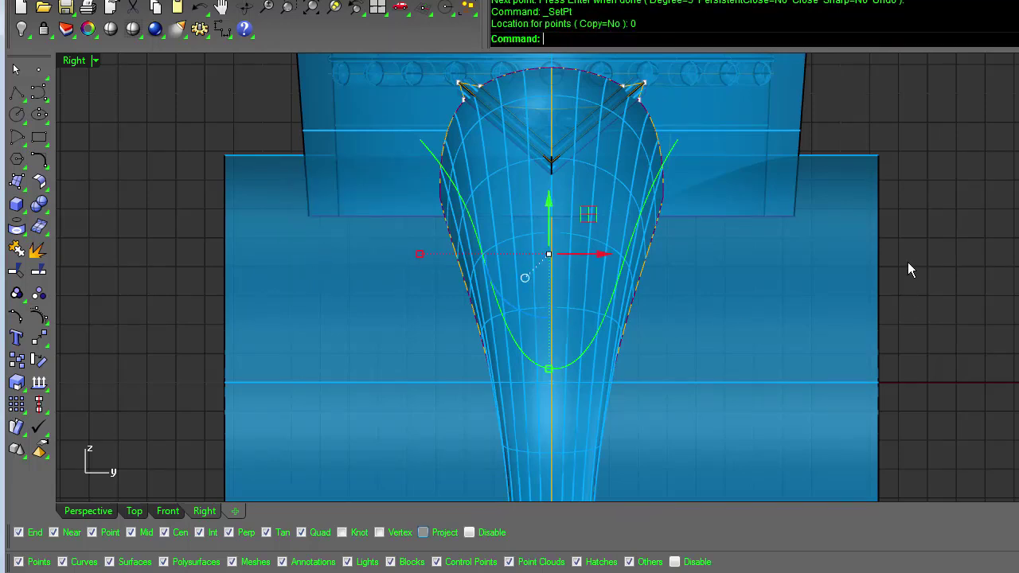
Step: Make the curve symmetric with CurveSymmetry, keeping the right half and using a user-defined vertical axis starting at 0
{"action": "type", "text": "CurveS"}
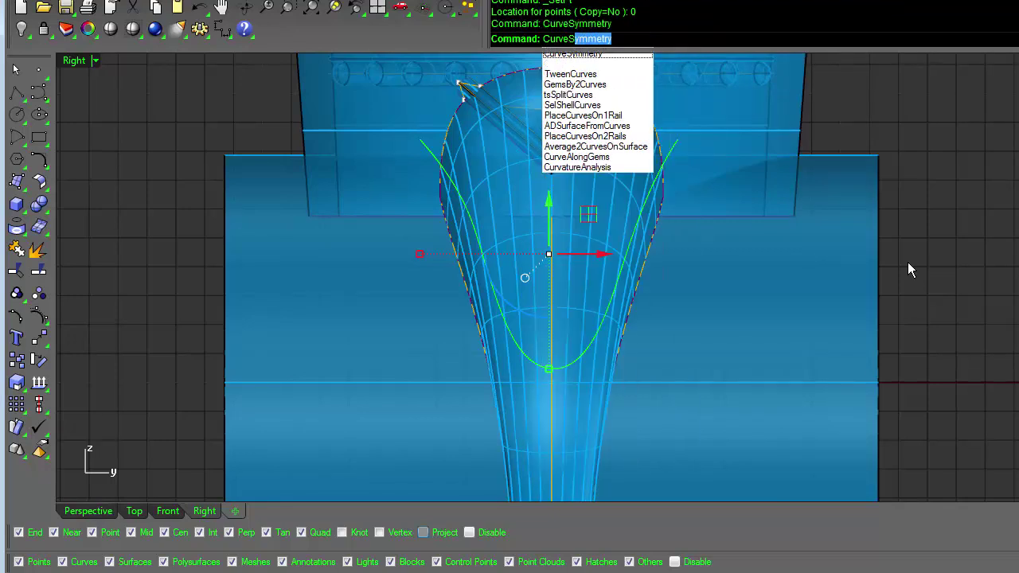
{"action": "key", "text": "Return"}
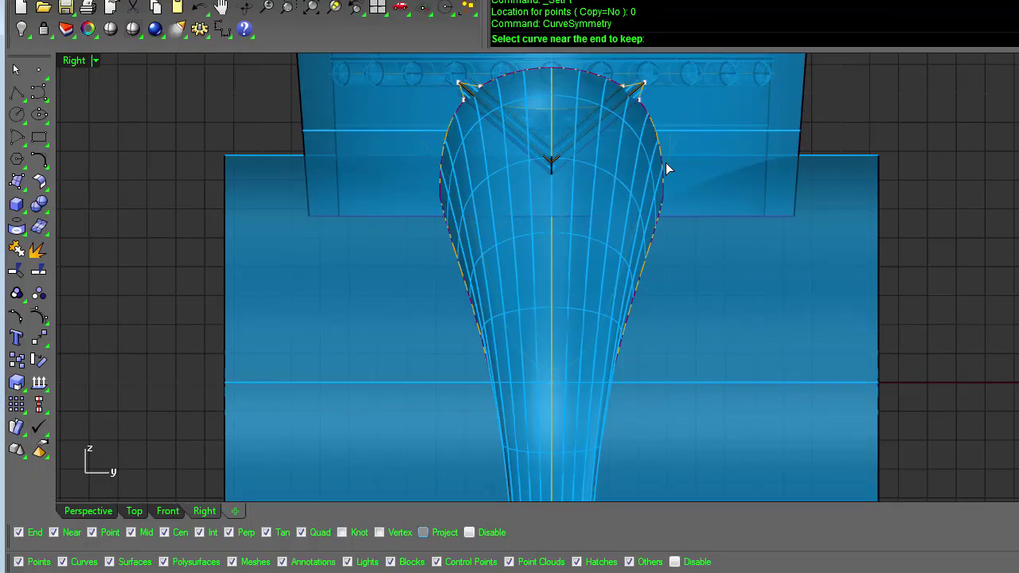
{"action": "left_click", "coordinate": [673, 145]}
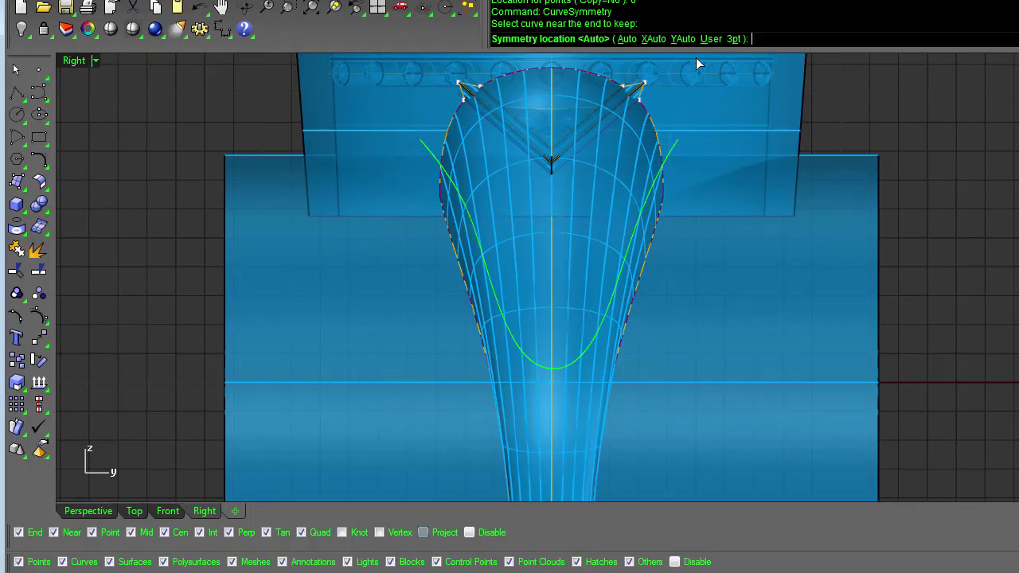
{"action": "left_click", "coordinate": [710, 38]}
{"action": "type", "text": "0"}
{"action": "key", "text": "Return"}
{"action": "scroll", "coordinate": [582, 255], "scroll_direction": "down", "scroll_amount": 4}
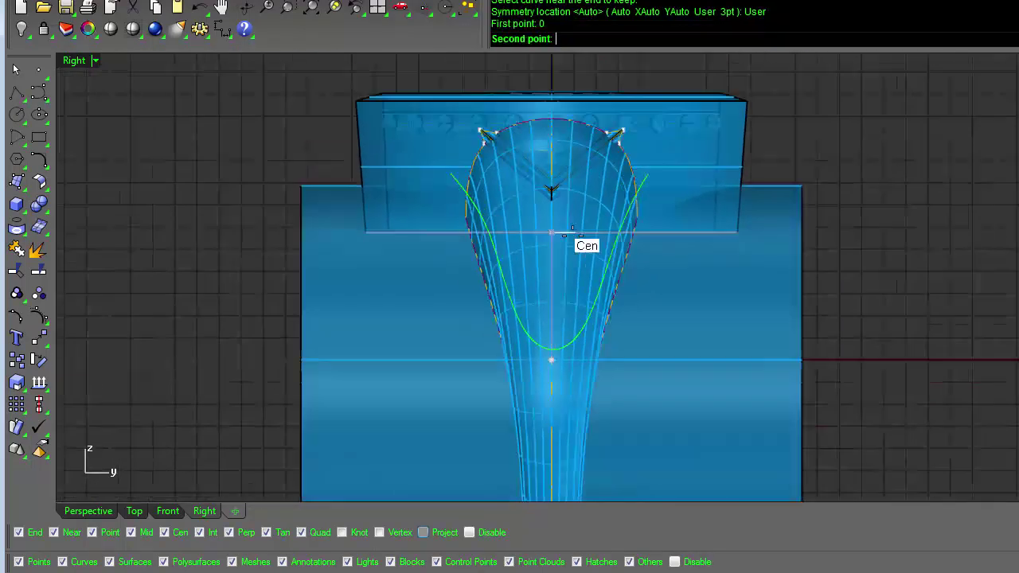
{"action": "scroll", "coordinate": [714, 262], "scroll_direction": "up", "scroll_amount": 2}
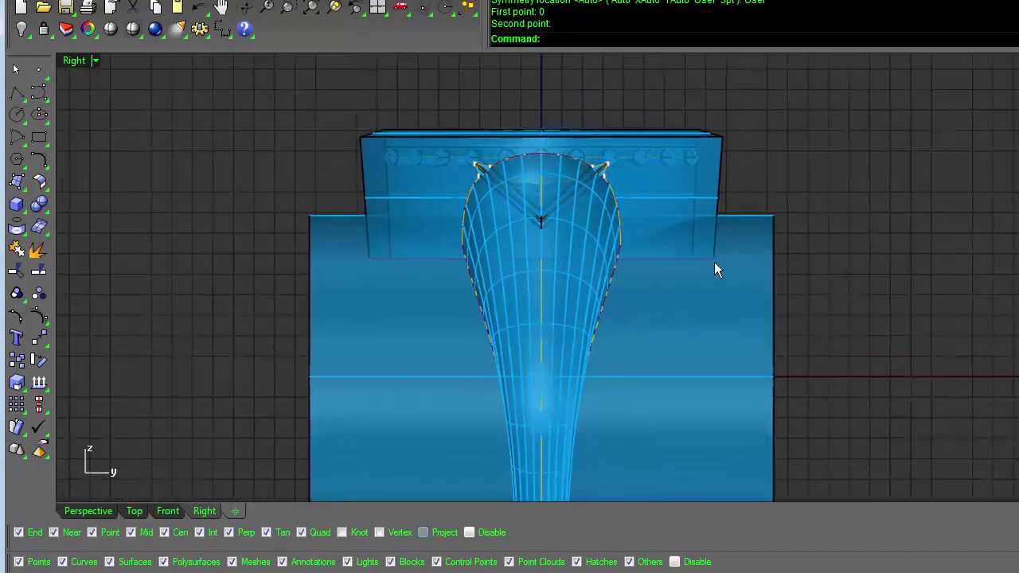
Step: Switch to the Perspective view and show the control points of the symmetric curve
{"action": "middle_click", "coordinate": [714, 261]}
{"action": "left_click", "coordinate": [713, 249]}
{"action": "right_click_drag", "start_coordinate": [713, 249], "coordinate": [696, 258]}
{"action": "left_click", "coordinate": [673, 256]}
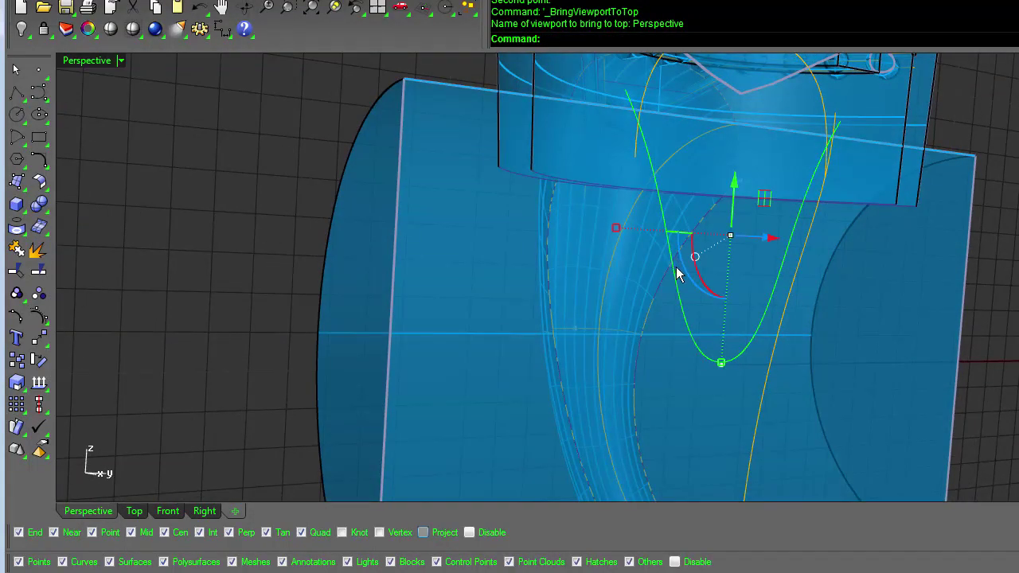
{"action": "key", "text": "F10"}
{"action": "scroll", "coordinate": [685, 272], "scroll_direction": "down", "scroll_amount": 4}
{"action": "right_click_drag", "start_coordinate": [685, 272], "coordinate": [664, 363]}
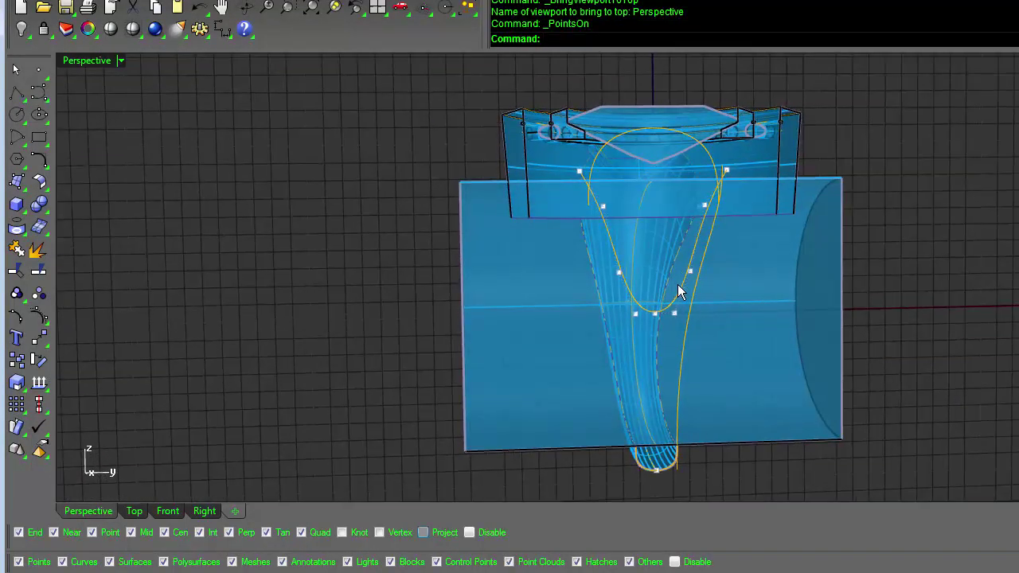
{"action": "right_click_drag", "start_coordinate": [679, 292], "coordinate": [674, 288]}
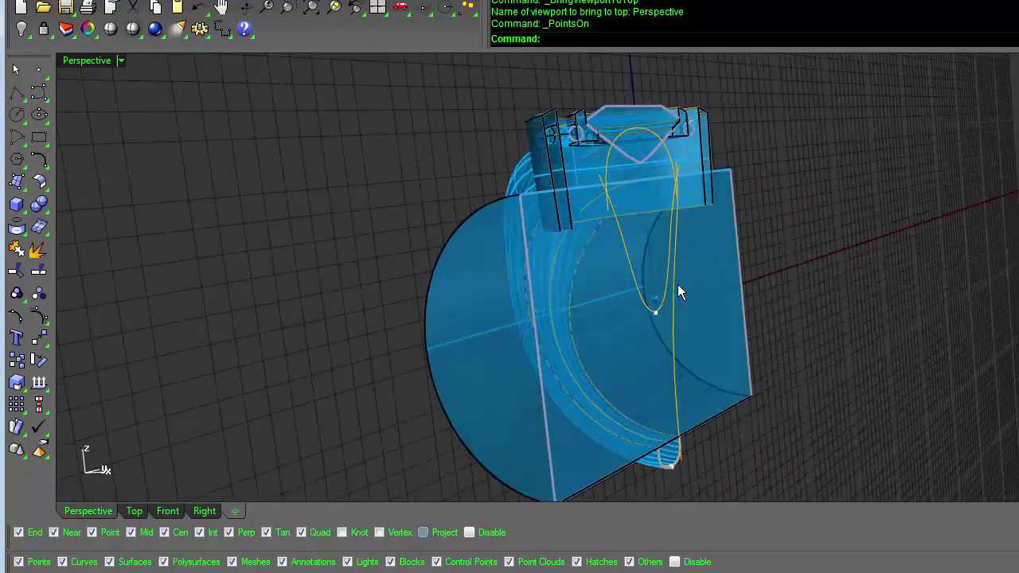
Step: Project the U-shaped curve onto the tapered shank surface
{"action": "left_click", "coordinate": [637, 280]}
{"action": "type", "text": "Project"}
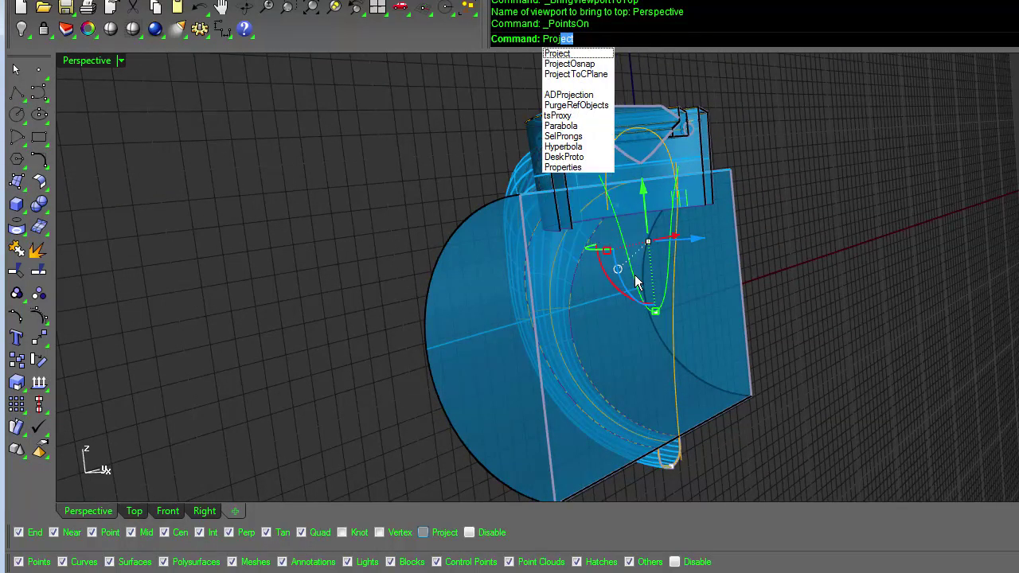
{"action": "key", "text": "Return"}
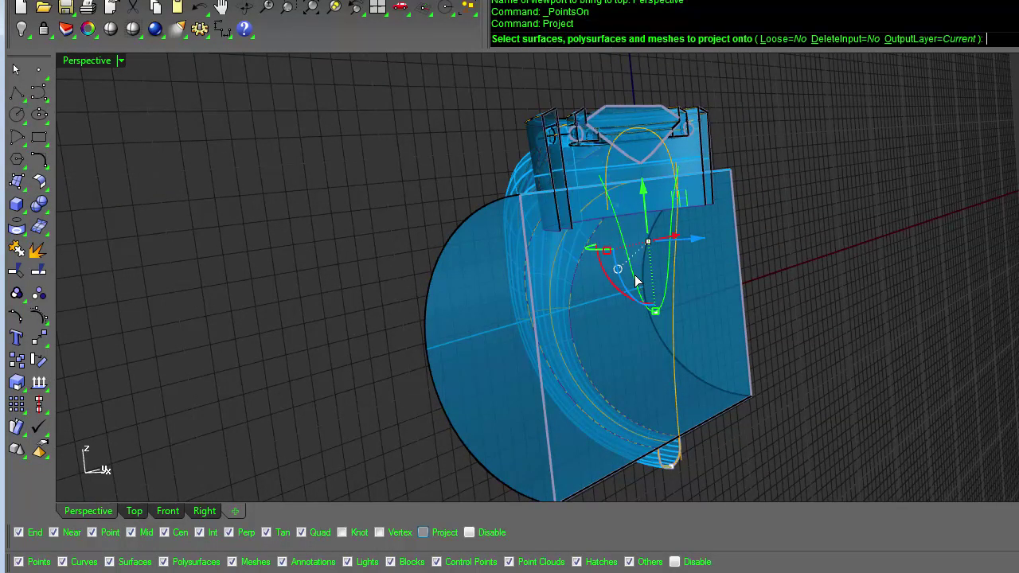
{"action": "right_click_drag", "start_coordinate": [637, 281], "coordinate": [599, 256]}
{"action": "left_click", "coordinate": [557, 241]}
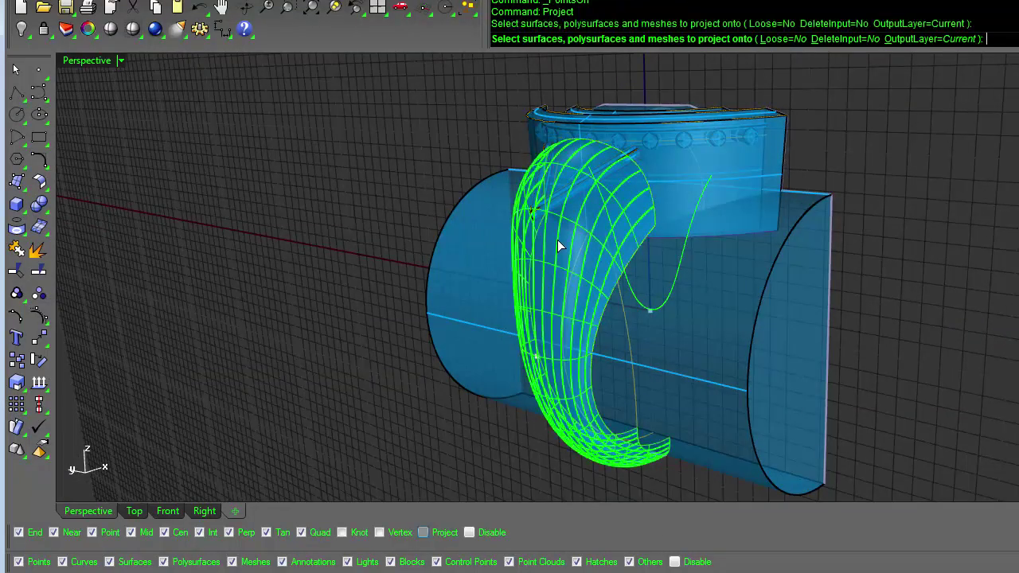
{"action": "right_click", "coordinate": [886, 147]}
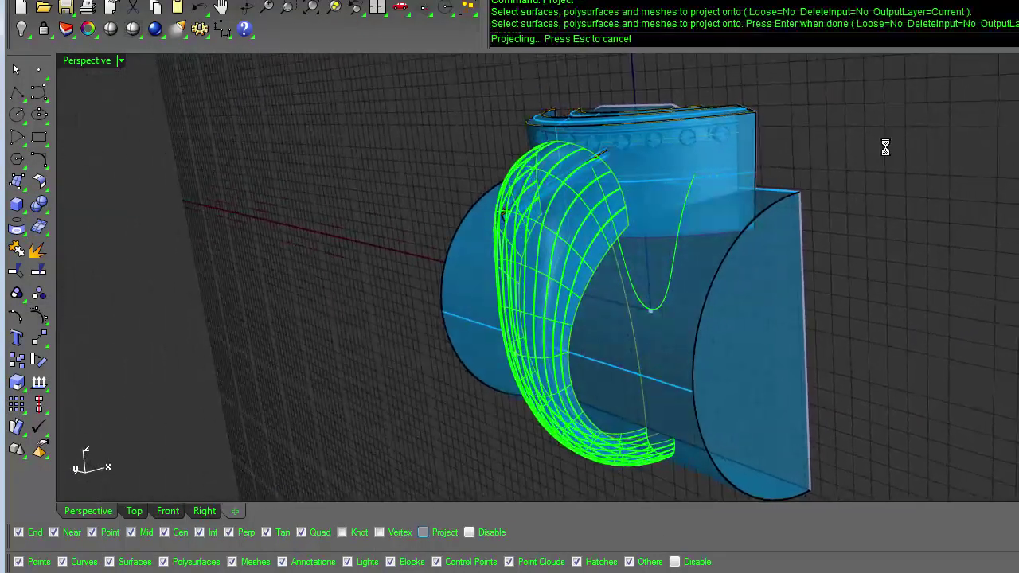
{"action": "left_click", "coordinate": [886, 148]}
Step: Trim away the upper middle part of the shank surface using the projected curve as the cutting object
{"action": "right_click_drag", "start_coordinate": [886, 146], "coordinate": [886, 146]}
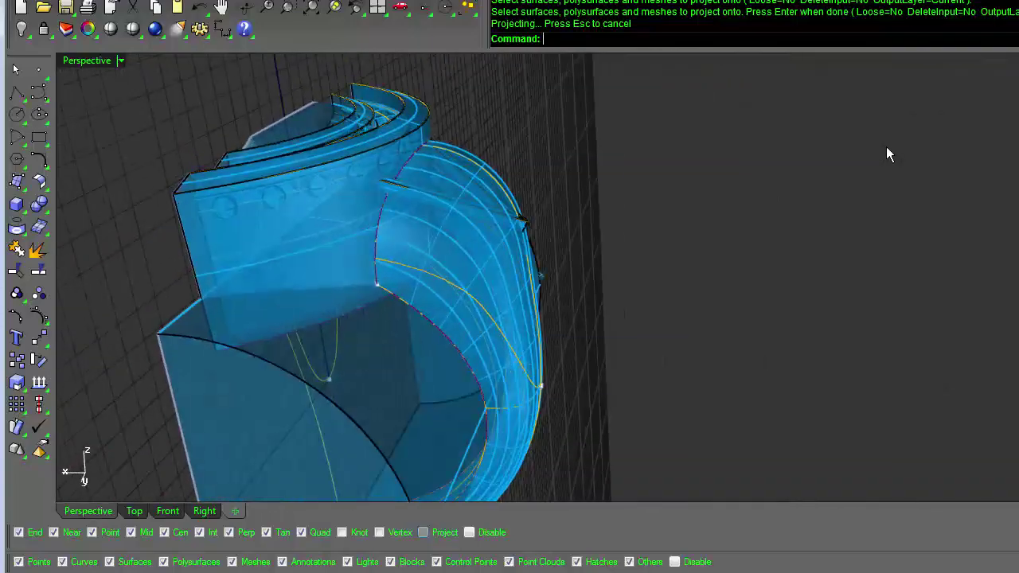
{"action": "right_click_drag", "start_coordinate": [471, 279], "coordinate": [473, 297]}
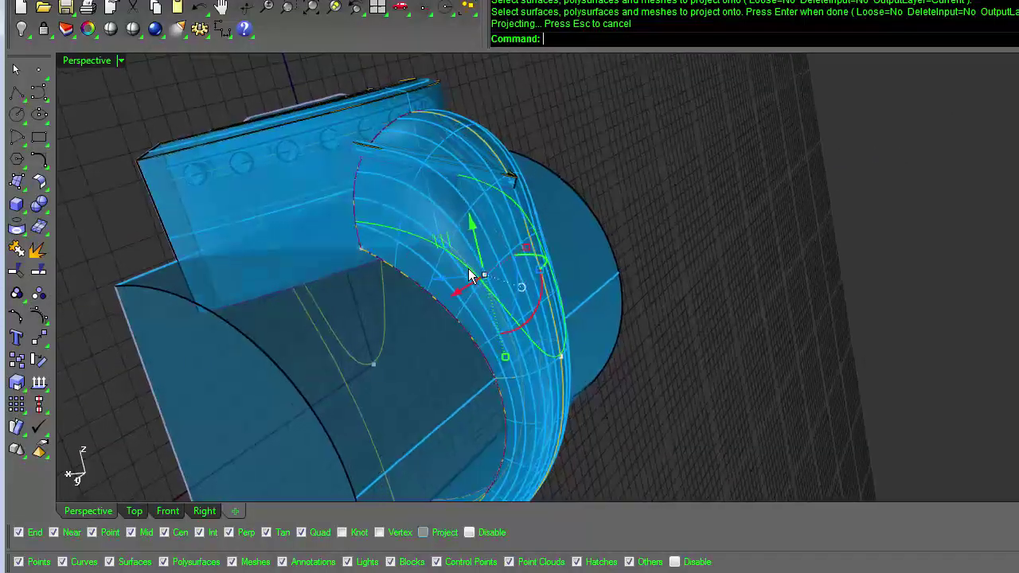
{"action": "right_click_drag", "start_coordinate": [469, 275], "coordinate": [472, 275]}
{"action": "key", "text": "ctrl+t"}
{"action": "left_click", "coordinate": [422, 207]}
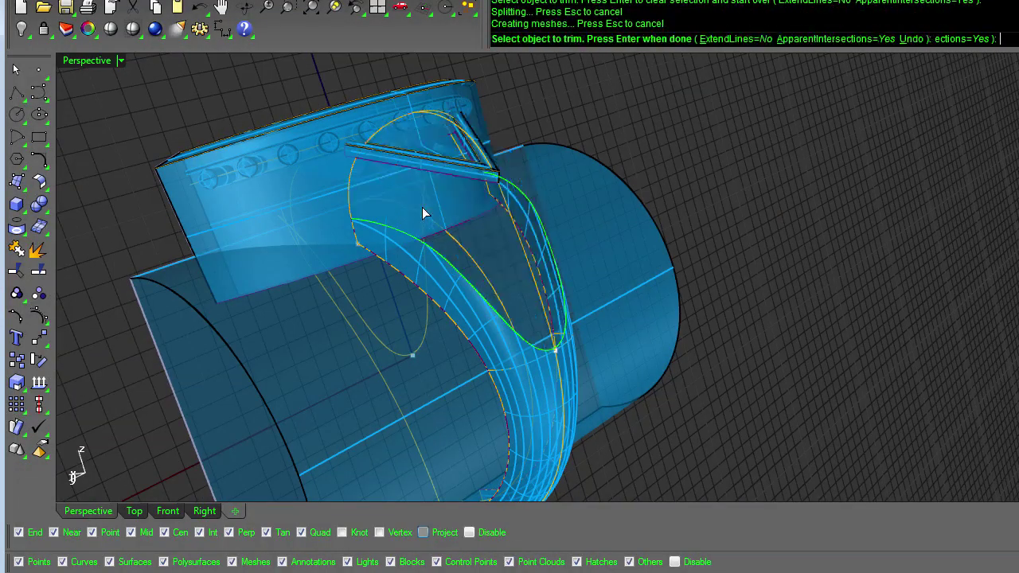
Step: Examine the trimmed shank opening and its split arms below the V-shaped detail from the side, the front and close up
{"action": "right_click_drag", "start_coordinate": [581, 211], "coordinate": [824, 186]}
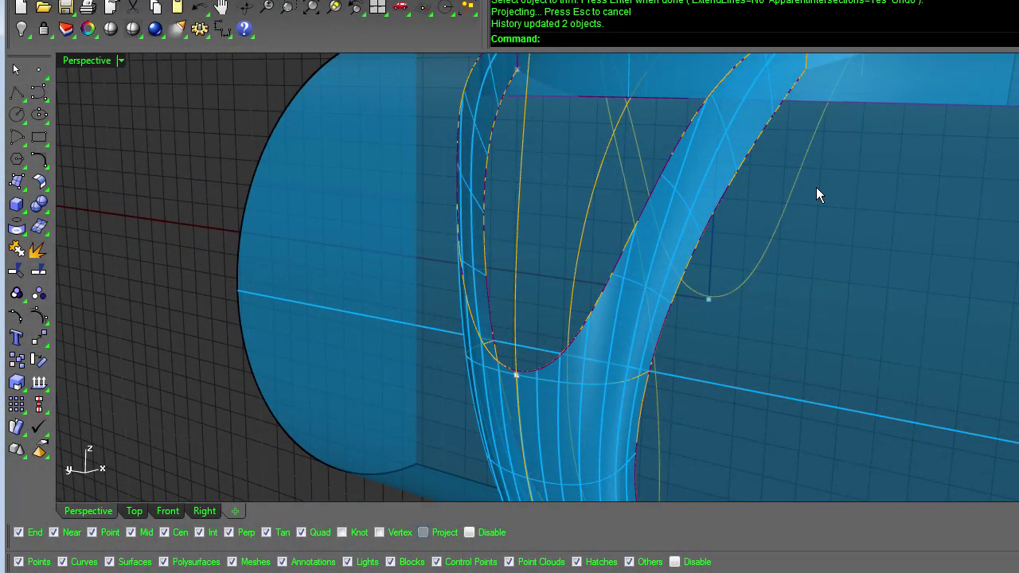
{"action": "key", "text": "Left"}
{"action": "key", "text": "Left"}
{"action": "key", "text": "Left"}
{"action": "key", "text": "Left"}
{"action": "key", "text": "Left"}
{"action": "key", "text": "Left"}
{"action": "right_click_drag", "start_coordinate": [816, 187], "coordinate": [816, 188]}
{"action": "key", "text": "Left"}
{"action": "key", "text": "Left"}
{"action": "key", "text": "Left"}
{"action": "key", "text": "Left"}
{"action": "key", "text": "Left"}
{"action": "key", "text": "Left"}
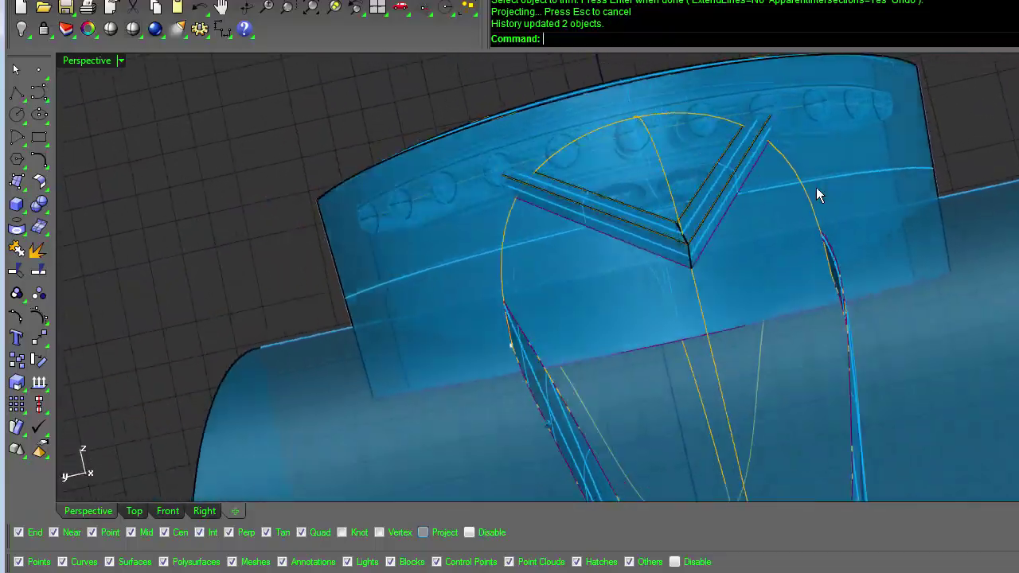
{"action": "key", "text": "Left"}
{"action": "key", "text": "Left"}
{"action": "key", "text": "Left"}
{"action": "key", "text": "Left"}
{"action": "key", "text": "Left"}
{"action": "key", "text": "Left"}
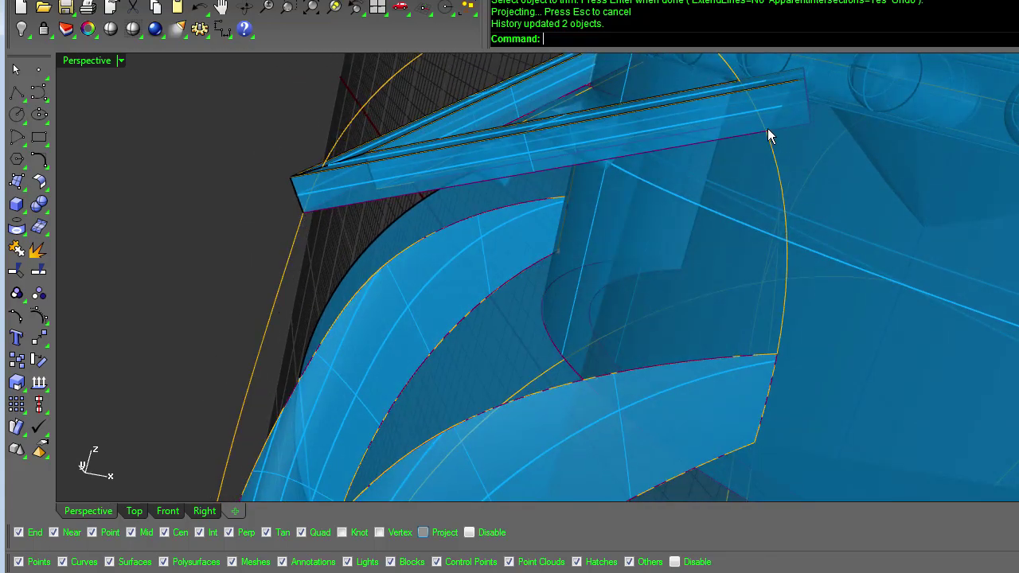
{"action": "scroll", "coordinate": [716, 165], "scroll_direction": "up", "scroll_amount": 5}
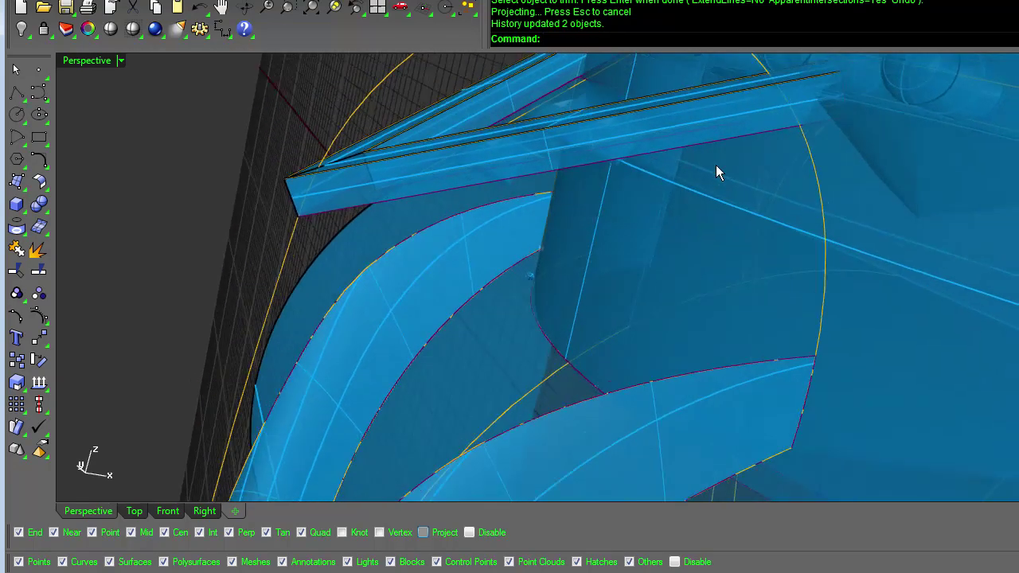
Step: Extract a short sub-curve, with Copy set to Yes, from the curved rail starting at its intersection with the V-shaped detail's lower edge
{"action": "left_click", "coordinate": [754, 189]}
{"action": "key", "text": "Down"}
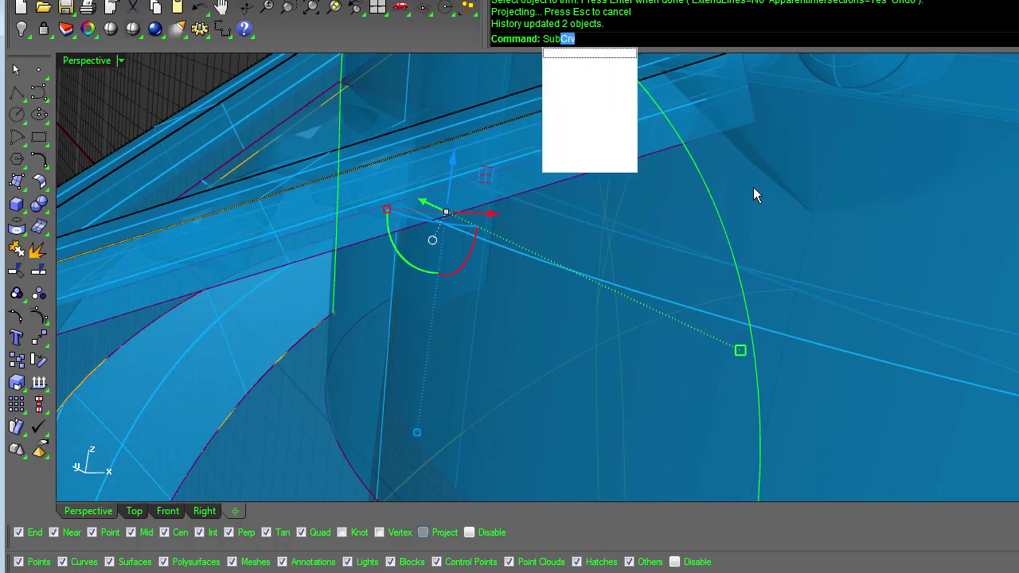
{"action": "key", "text": "Return"}
{"action": "scroll", "coordinate": [756, 188], "scroll_direction": "up", "scroll_amount": 5}
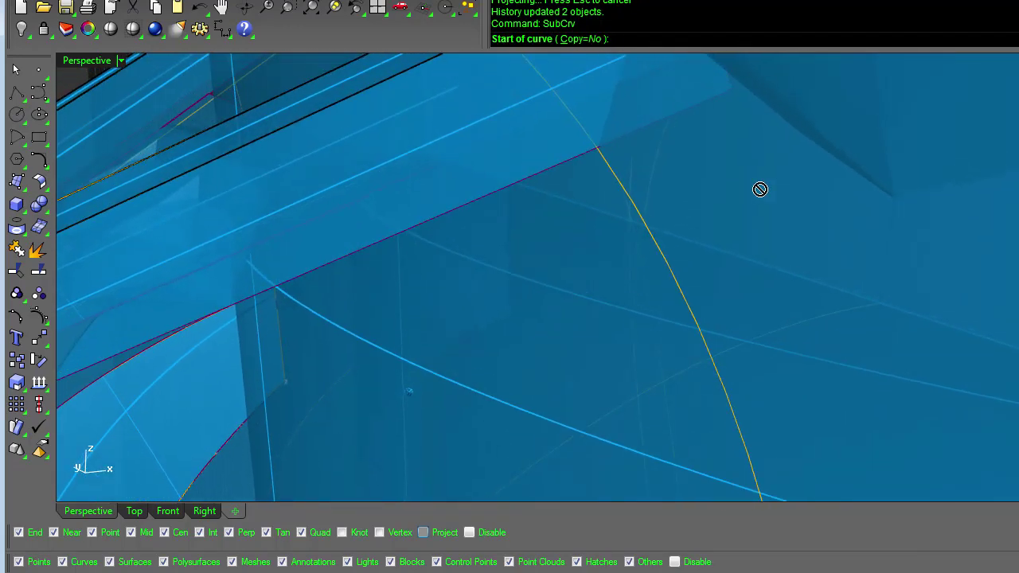
{"action": "scroll", "coordinate": [625, 154], "scroll_direction": "up", "scroll_amount": 1}
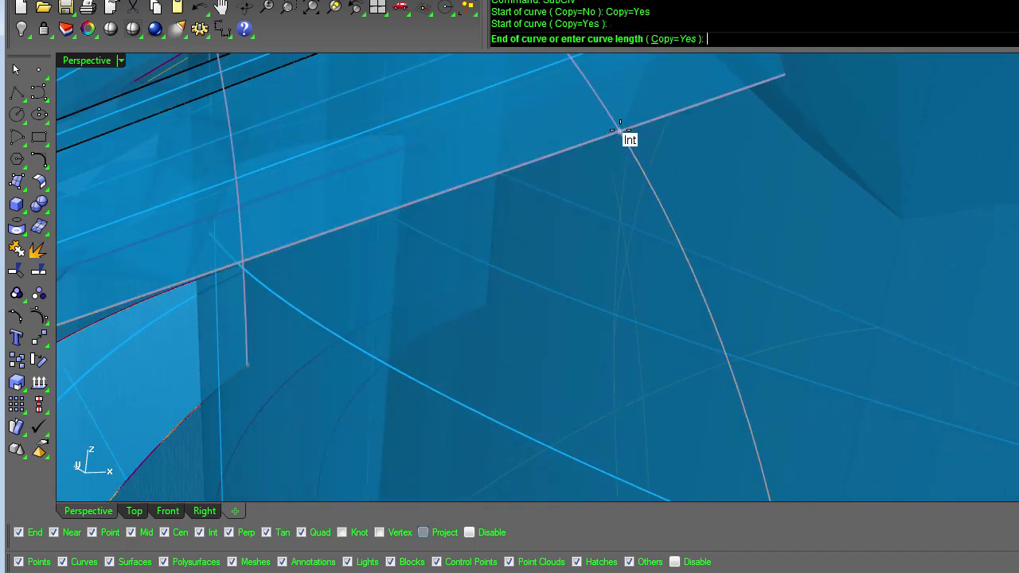
{"action": "left_click", "coordinate": [660, 205]}
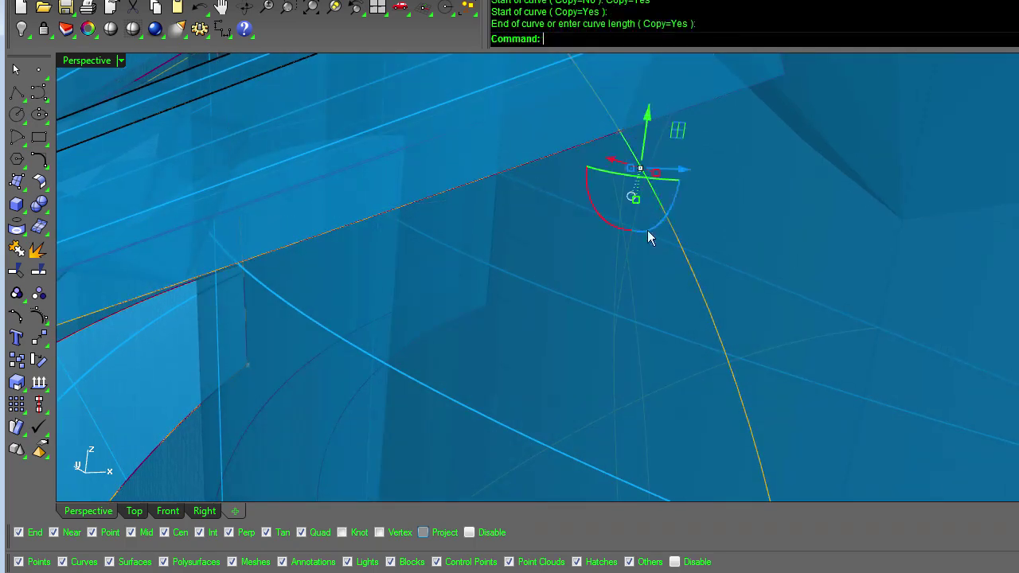
Step: Mirror the short sub-curve to the opposite side across a plane through the origin at 0
{"action": "key", "text": "Left"}
{"action": "key", "text": "ctrl+m"}
{"action": "scroll", "coordinate": [632, 248], "scroll_direction": "down", "scroll_amount": 10}
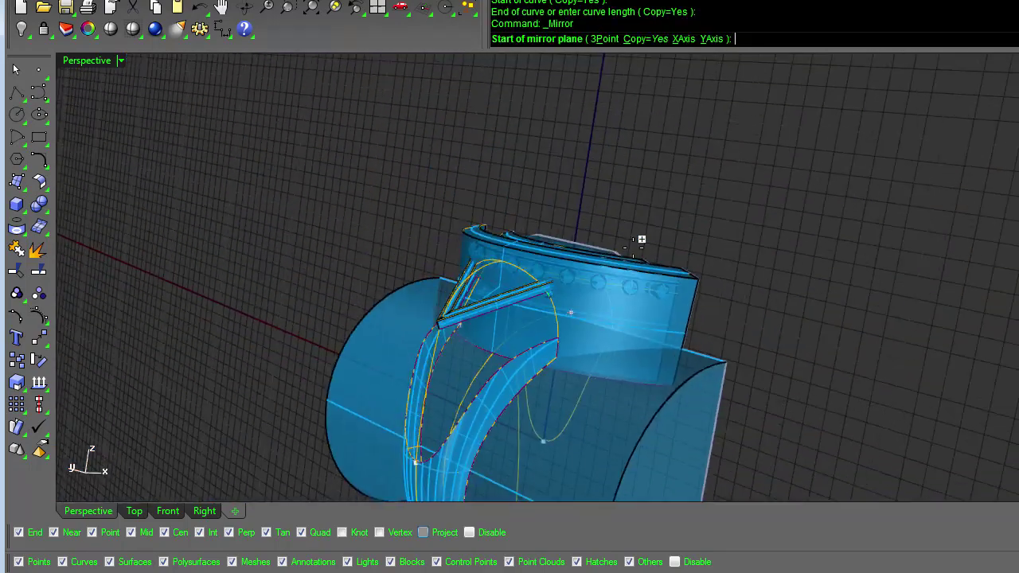
{"action": "type", "text": "0"}
{"action": "key", "text": "Return"}
{"action": "left_click", "coordinate": [575, 173]}
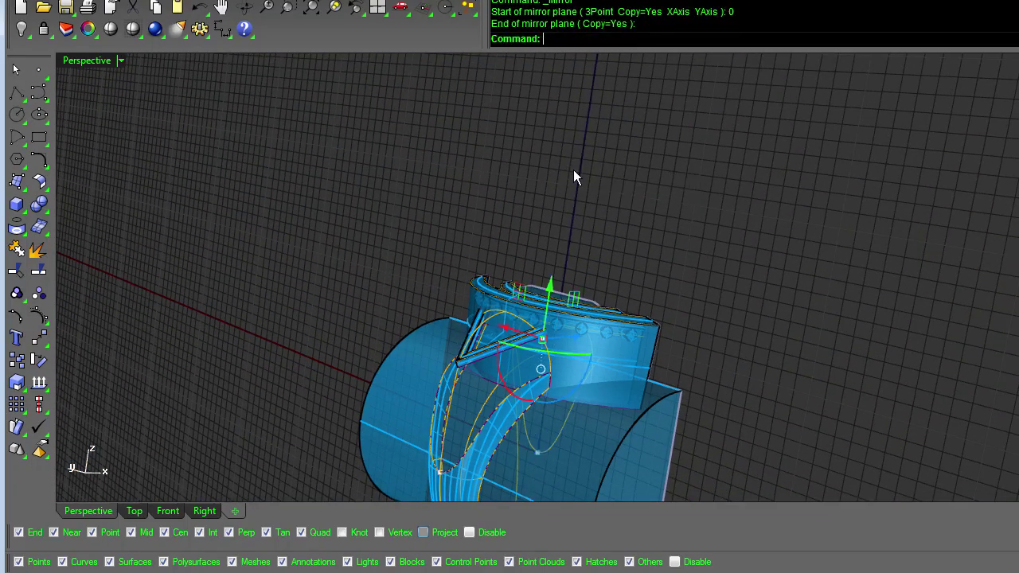
Step: Delete the mirrored copy of the short curve beside the far arm of the V-shaped detail
{"action": "scroll", "coordinate": [637, 200], "scroll_direction": "up", "scroll_amount": 10}
{"action": "scroll", "coordinate": [625, 203], "scroll_direction": "up", "scroll_amount": 5}
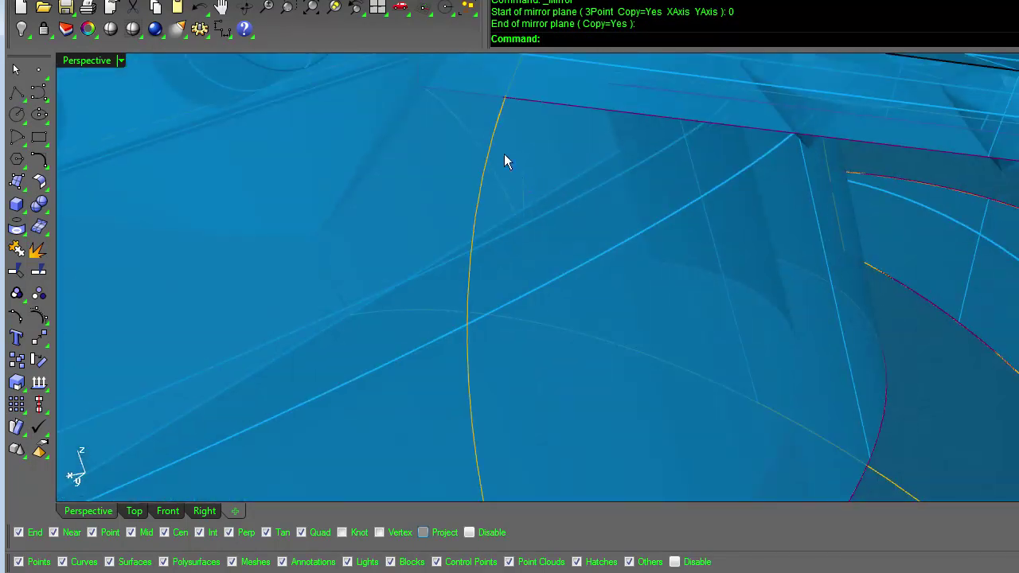
{"action": "left_click", "coordinate": [497, 134]}
{"action": "left_click", "coordinate": [573, 173]}
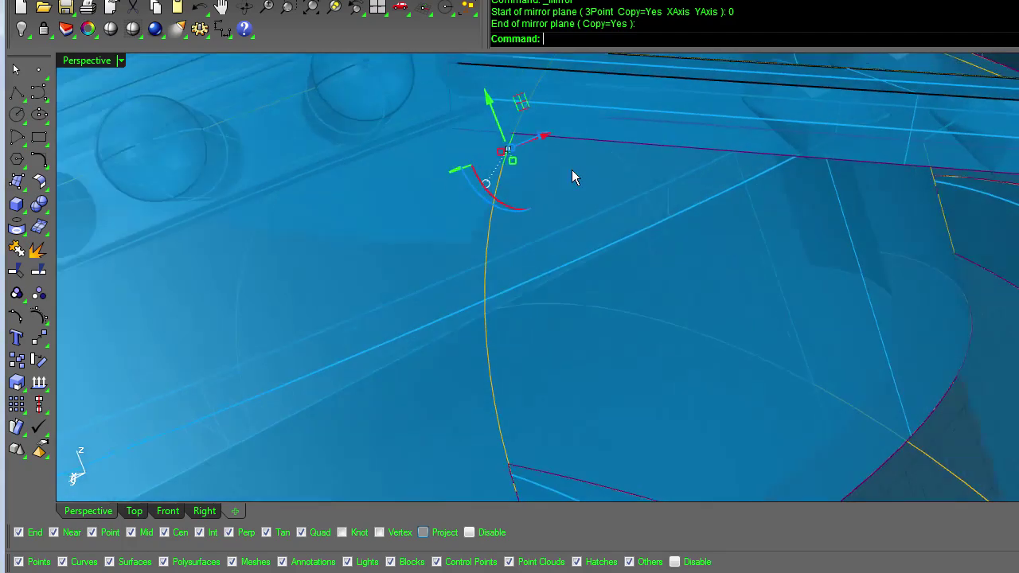
{"action": "key", "text": "Left"}
{"action": "key", "text": "Left"}
{"action": "key", "text": "Left"}
{"action": "key", "text": "Left"}
{"action": "key", "text": "Left"}
{"action": "key", "text": "Left"}
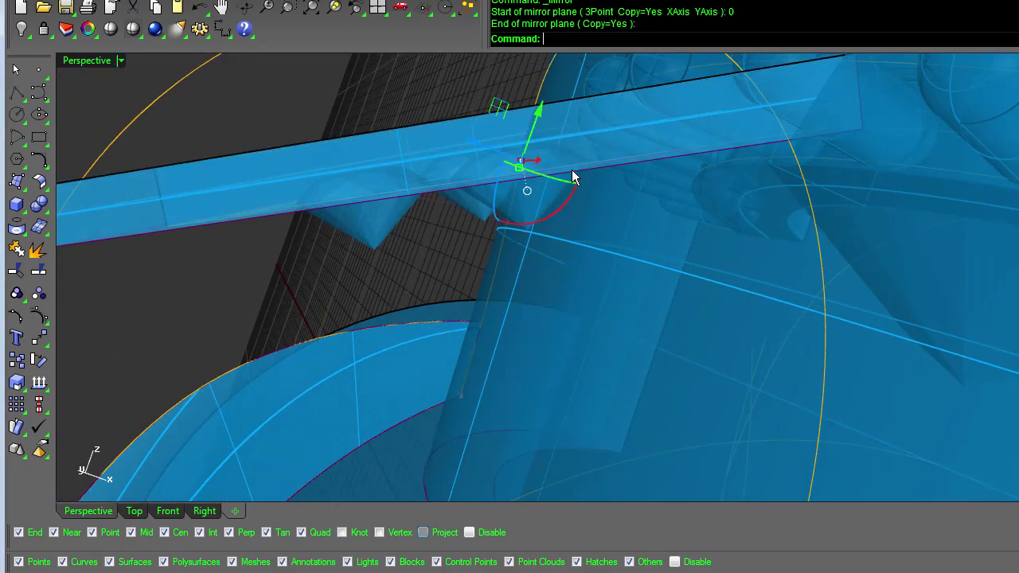
{"action": "key", "text": "Delete"}
{"action": "left_click", "coordinate": [799, 164]}
{"action": "key", "text": "Left"}
{"action": "key", "text": "Left"}
{"action": "key", "text": "Left"}
{"action": "key", "text": "Left"}
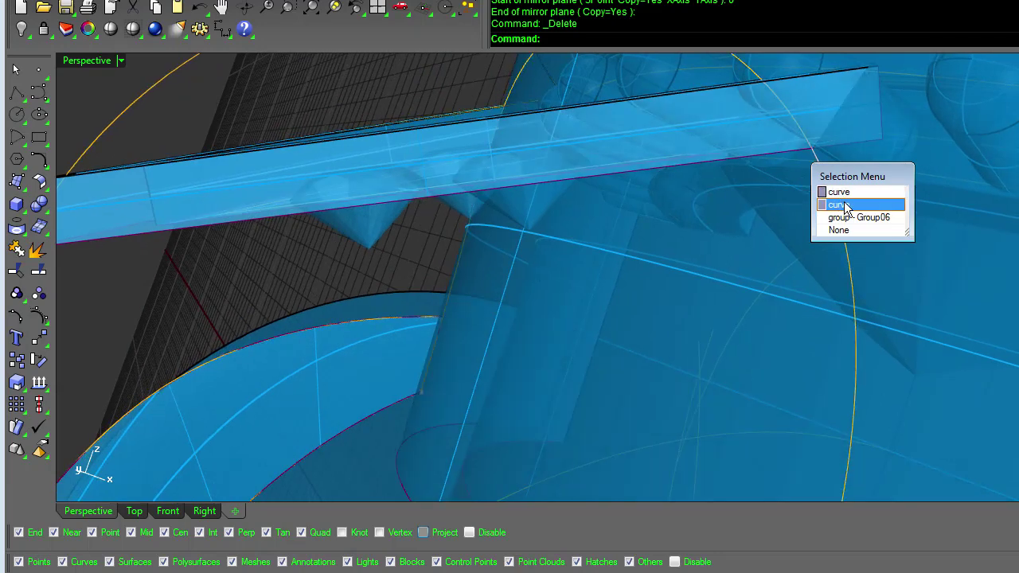
{"action": "left_click", "coordinate": [845, 202]}
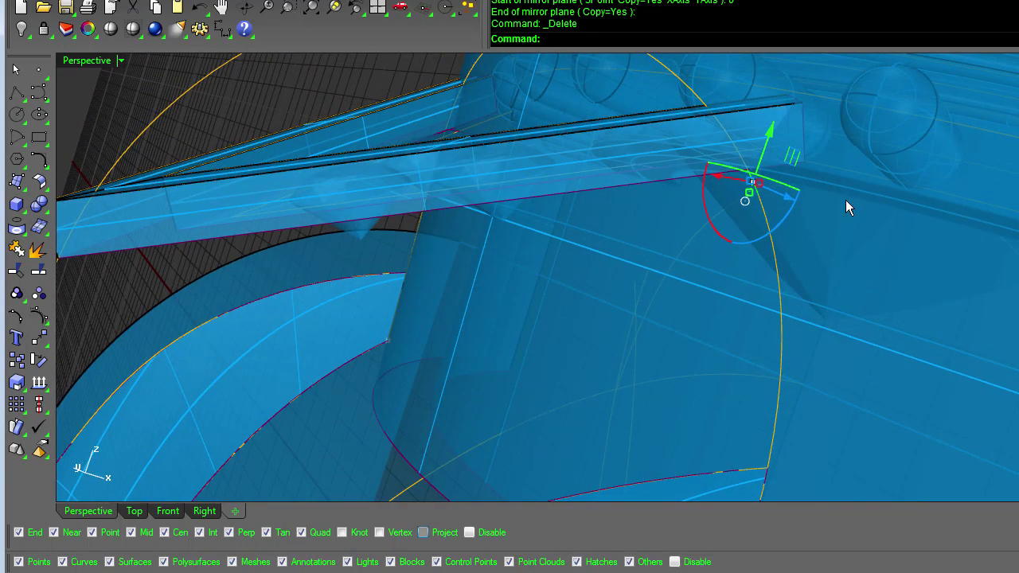
{"action": "key", "text": "Return"}
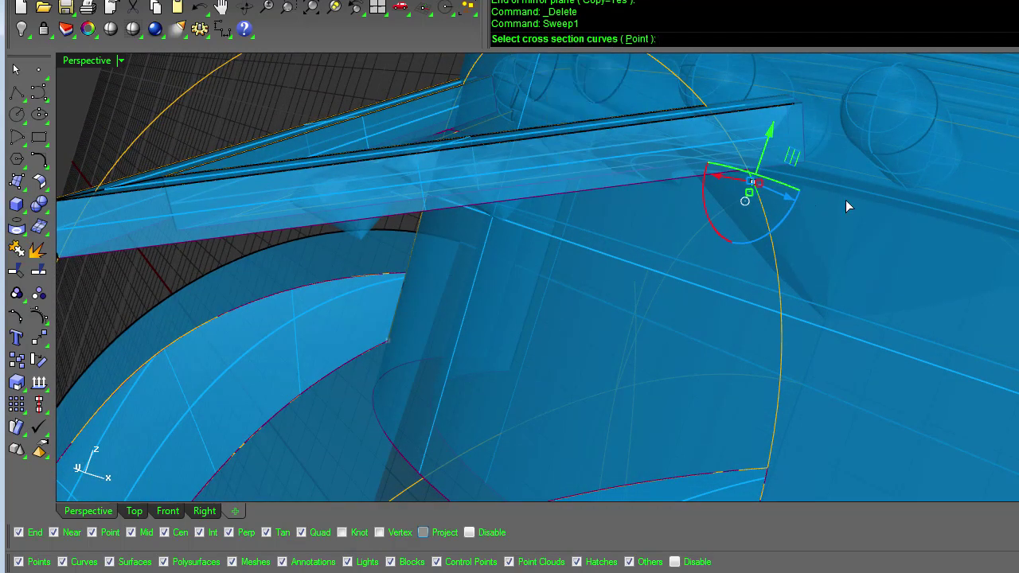
{"action": "key", "text": "Escape"}
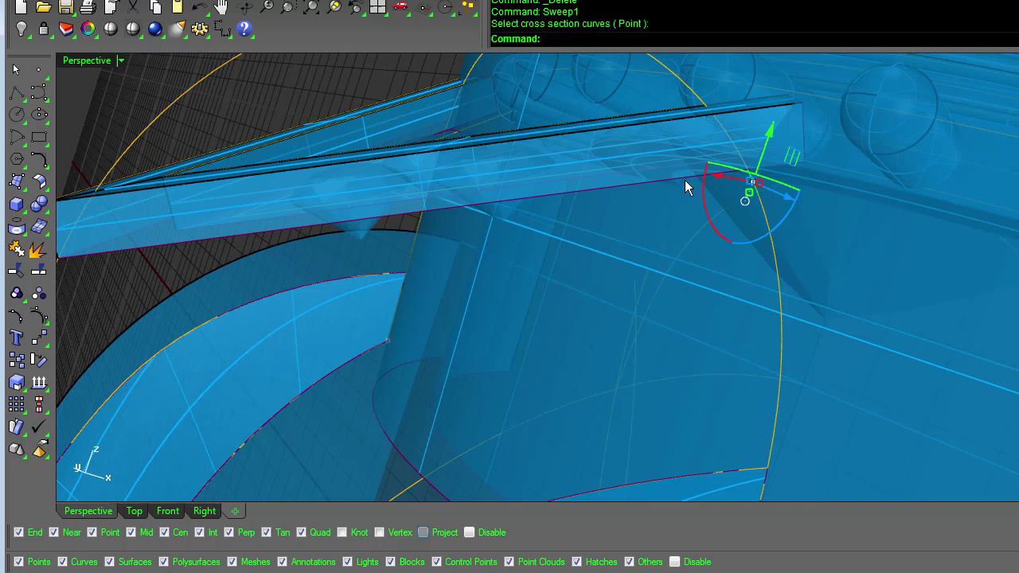
Step: Sweep the short curve with Sweep1 along the lower polysurface edge of the V-shaped detail's near arm
{"action": "key", "text": "Return"}
{"action": "left_click", "coordinate": [684, 180]}
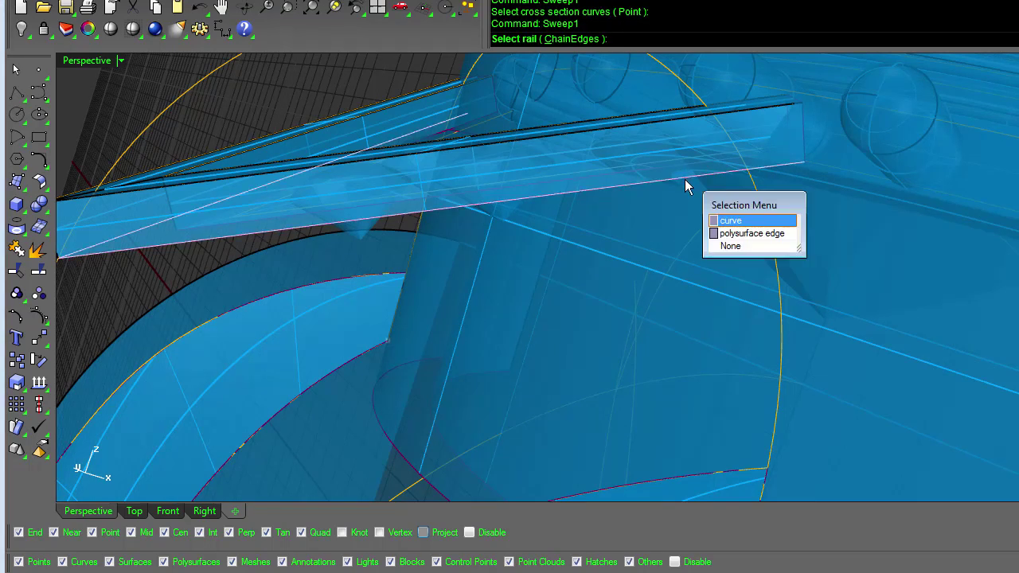
{"action": "left_click", "coordinate": [752, 234]}
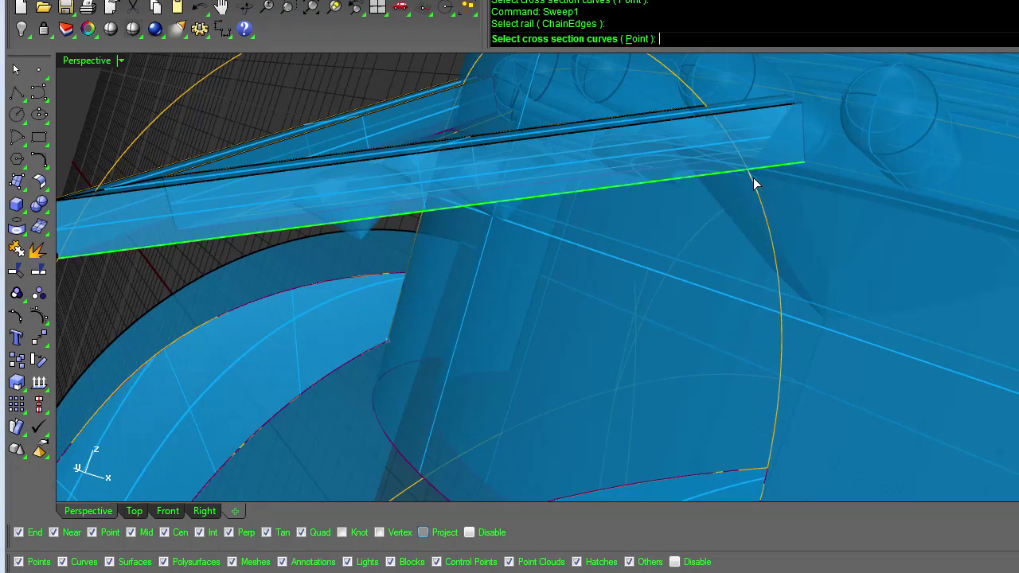
{"action": "left_click", "coordinate": [755, 184]}
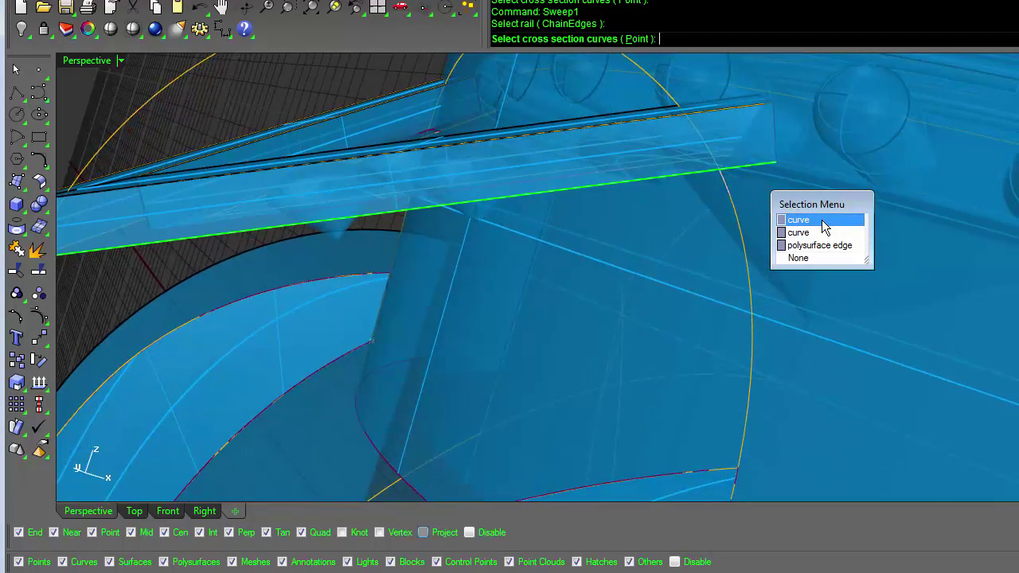
{"action": "left_click", "coordinate": [824, 227]}
{"action": "scroll", "coordinate": [801, 176], "scroll_direction": "down", "scroll_amount": 3}
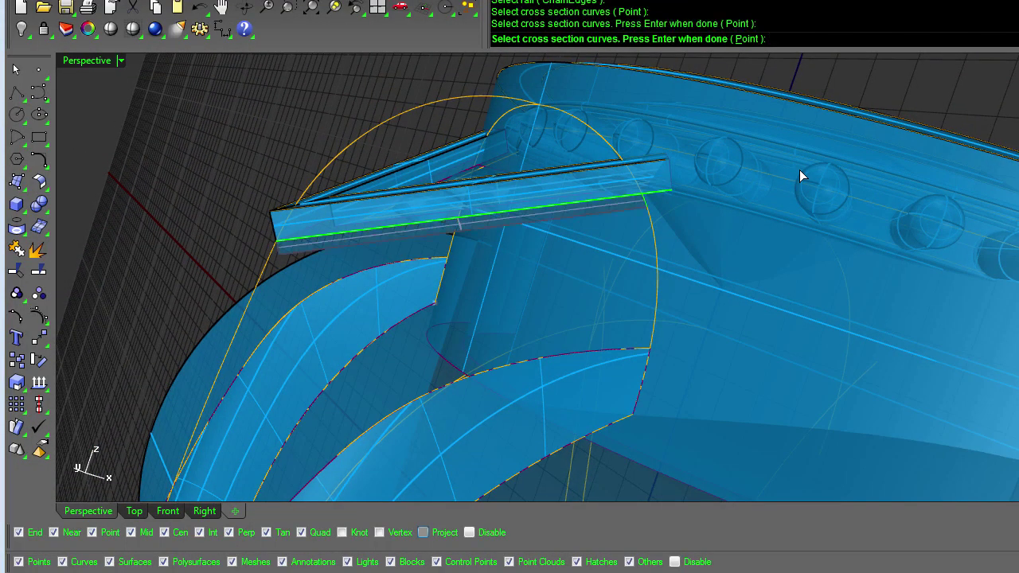
{"action": "right_click_drag", "start_coordinate": [800, 170], "coordinate": [1018, 335]}
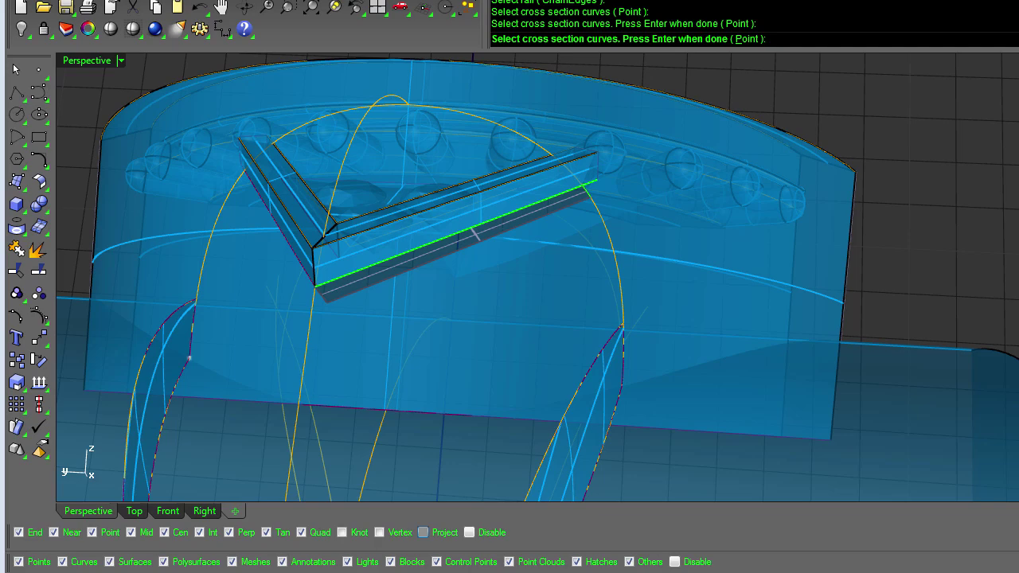
{"action": "key", "text": "Return"}
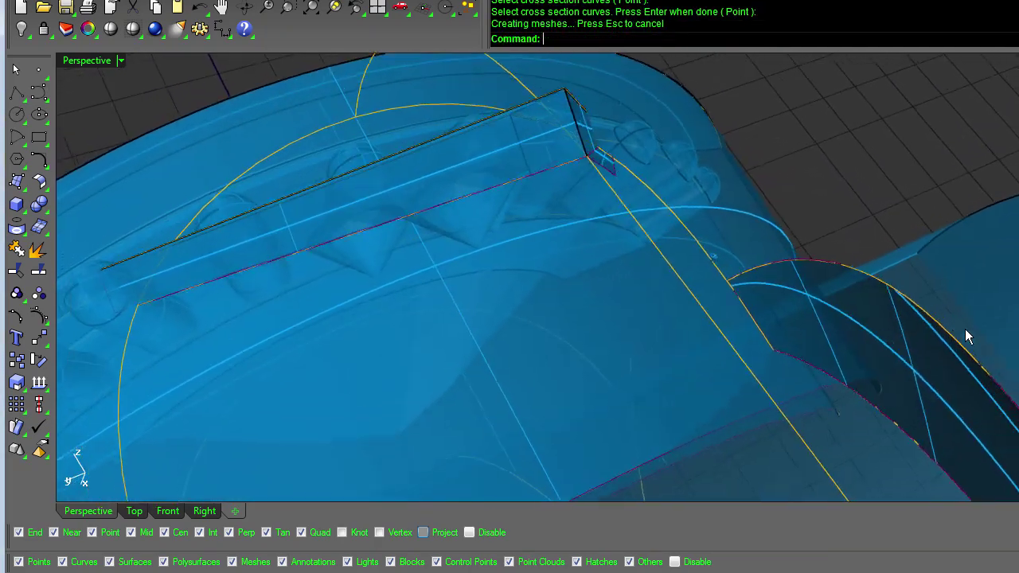
Step: Select the swept strip surface and examine how it runs below the V-shaped detail's arm from several angles
{"action": "left_click", "coordinate": [562, 211]}
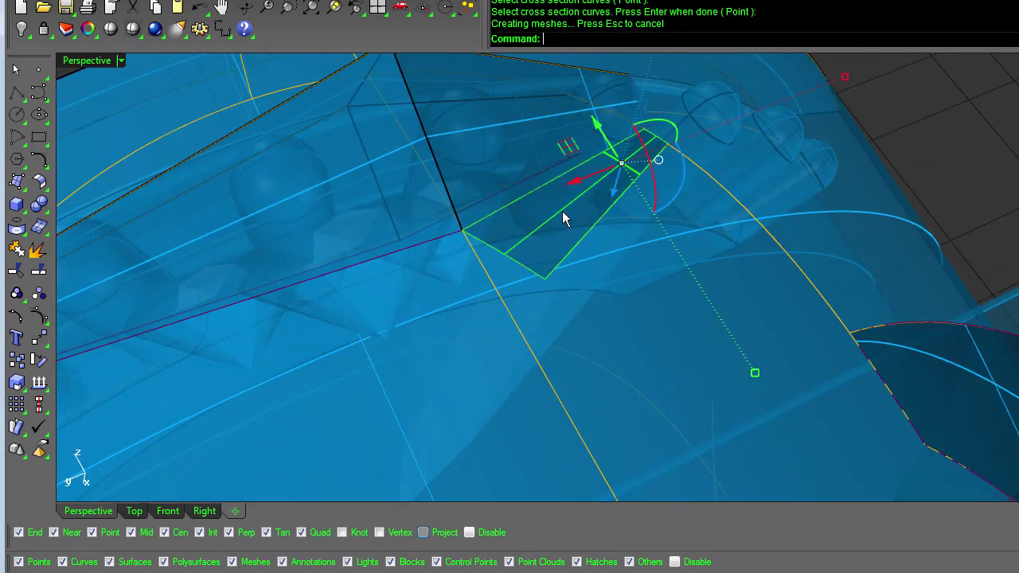
{"action": "key", "text": "Left"}
{"action": "key", "text": "Left"}
{"action": "key", "text": "Left"}
{"action": "key", "text": "Left"}
{"action": "key", "text": "Left"}
{"action": "key", "text": "Left"}
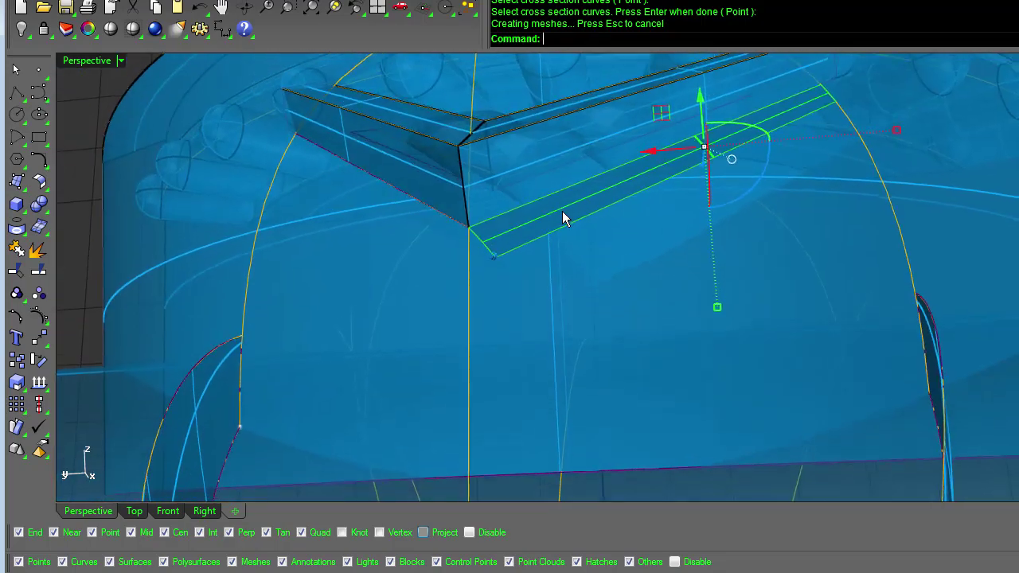
{"action": "key", "text": "Left"}
{"action": "key", "text": "Left"}
{"action": "key", "text": "Left"}
{"action": "key", "text": "Left"}
{"action": "key", "text": "Left"}
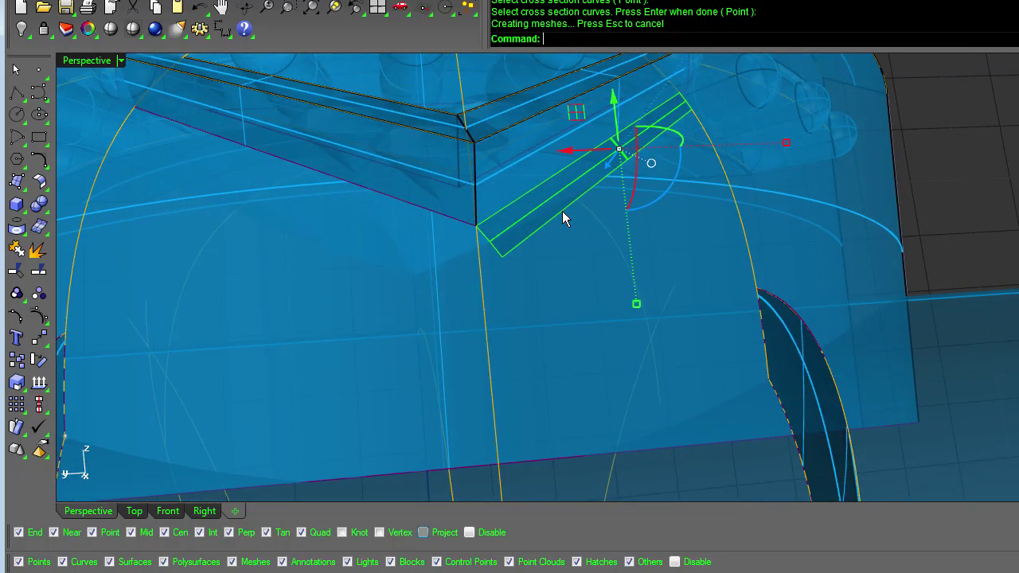
{"action": "type", "text": "rebuild"}
{"action": "key", "text": "Return"}
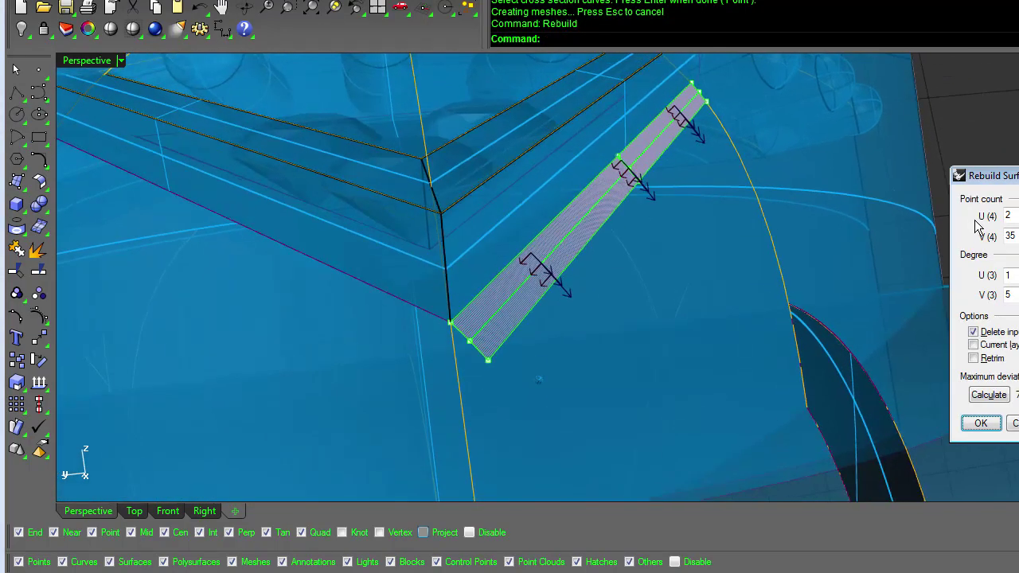
{"action": "key", "text": "Up"}
{"action": "key", "text": "Up"}
{"action": "key", "text": "Up"}
{"action": "key", "text": "Up"}
{"action": "key", "text": "Up"}
{"action": "key", "text": "Up"}
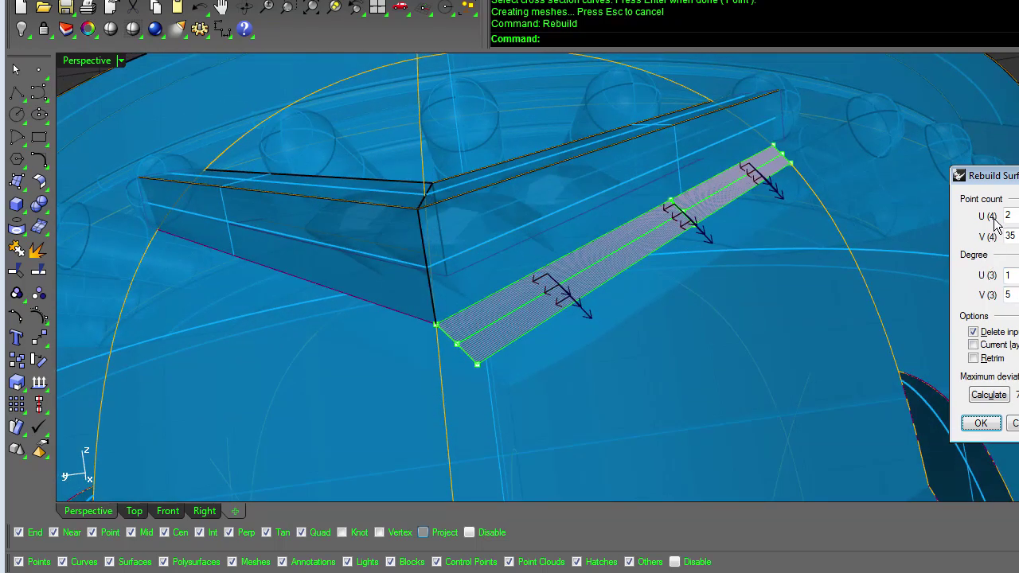
{"action": "left_click", "coordinate": [1015, 423]}
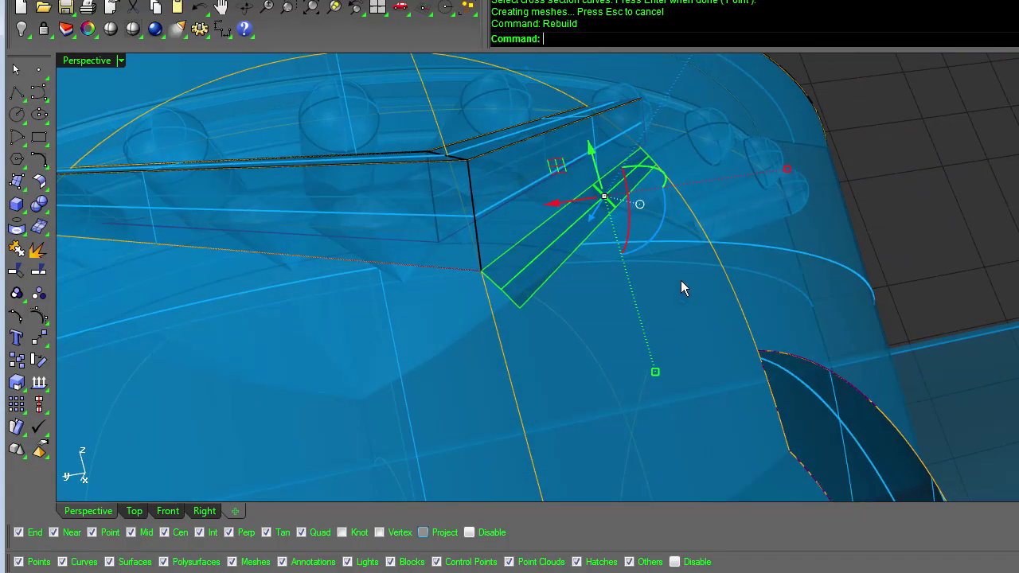
Step: Show the swept strip's control points and select the four points at its end near the V's tip
{"action": "key", "text": "F10"}
{"action": "key", "text": "Up"}
{"action": "key", "text": "Up"}
{"action": "key", "text": "Up"}
{"action": "key", "text": "Up"}
{"action": "scroll", "coordinate": [677, 277], "scroll_direction": "up", "scroll_amount": 3}
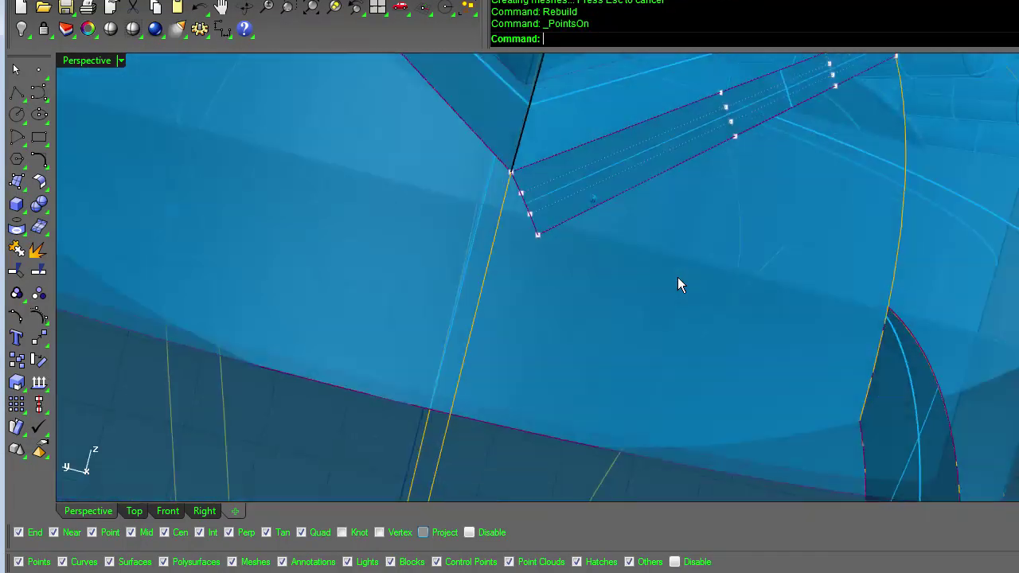
{"action": "key", "text": "Left"}
{"action": "key", "text": "Left"}
{"action": "key", "text": "Left"}
{"action": "key", "text": "Left"}
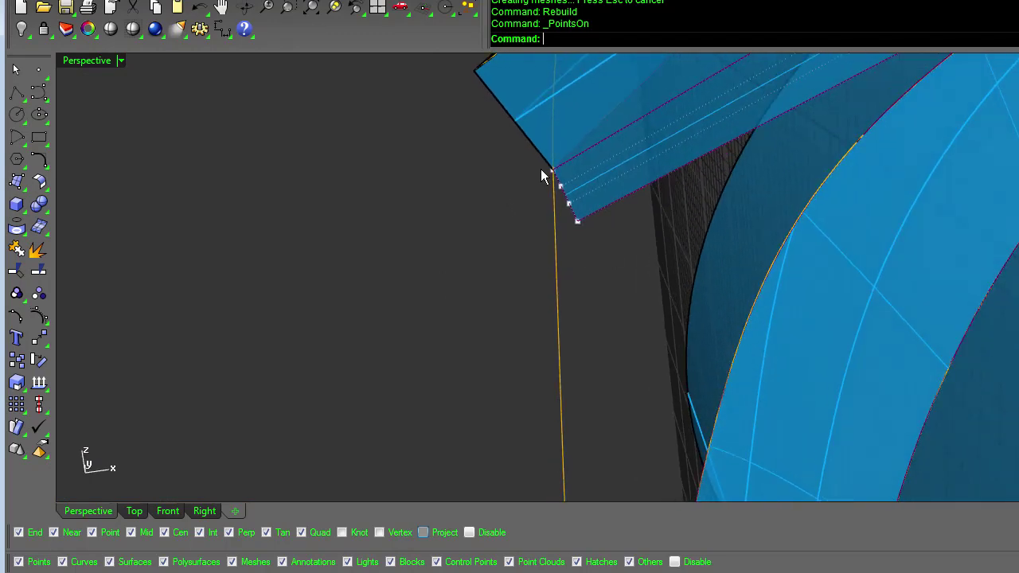
{"action": "mouse_move", "coordinate": [541, 277]}
{"action": "right_mouse_down"}
{"action": "mouse_move", "coordinate": [545, 299]}
{"action": "mouse_move", "coordinate": [532, 269]}
{"action": "right_mouse_up"}
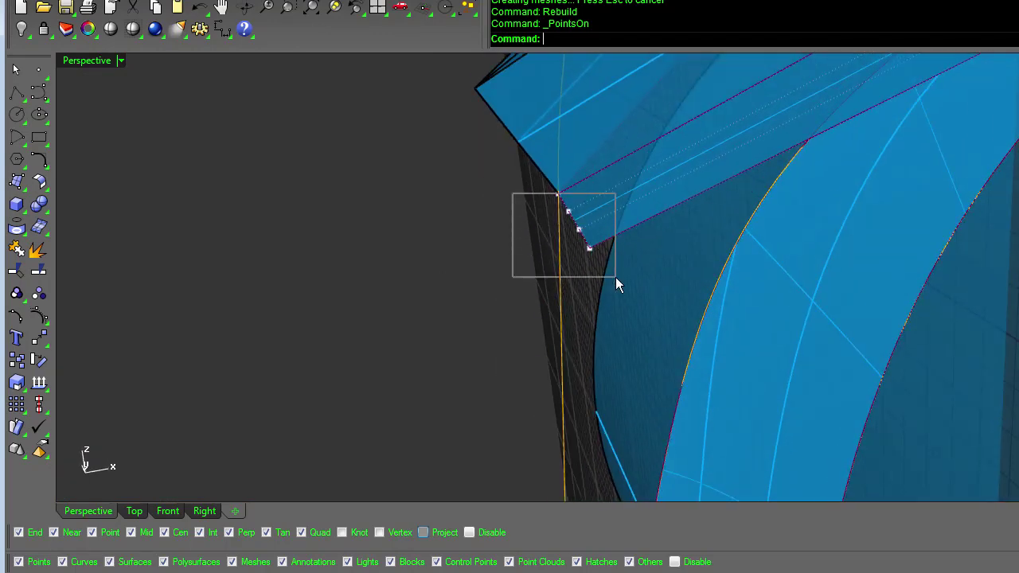
{"action": "left_click_drag", "start_coordinate": [615, 277], "coordinate": [611, 278]}
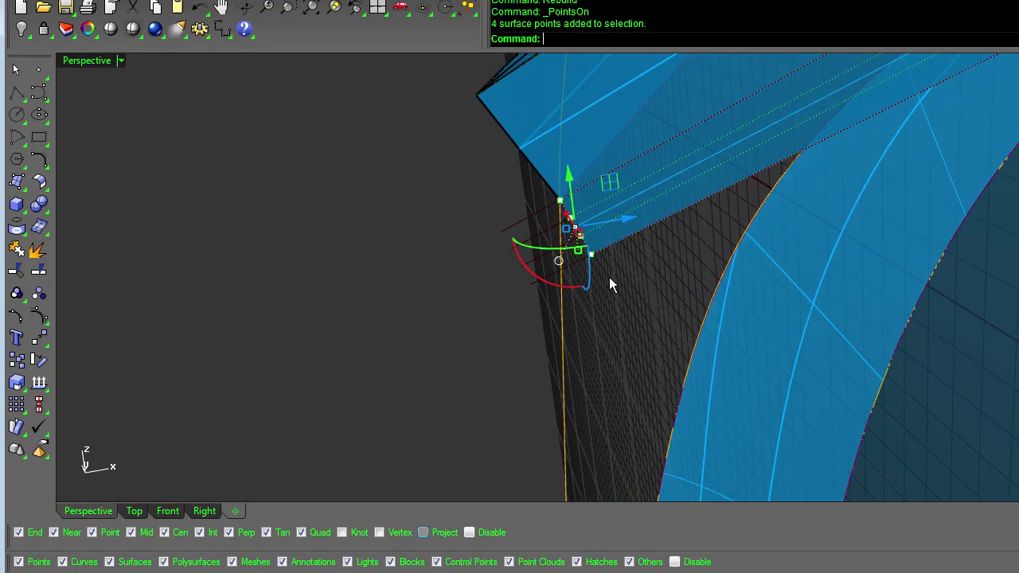
Step: Try to align the four selected end points in world X to the lower corner of the V's tip, and undo the attempt
{"action": "key", "text": "F4"}
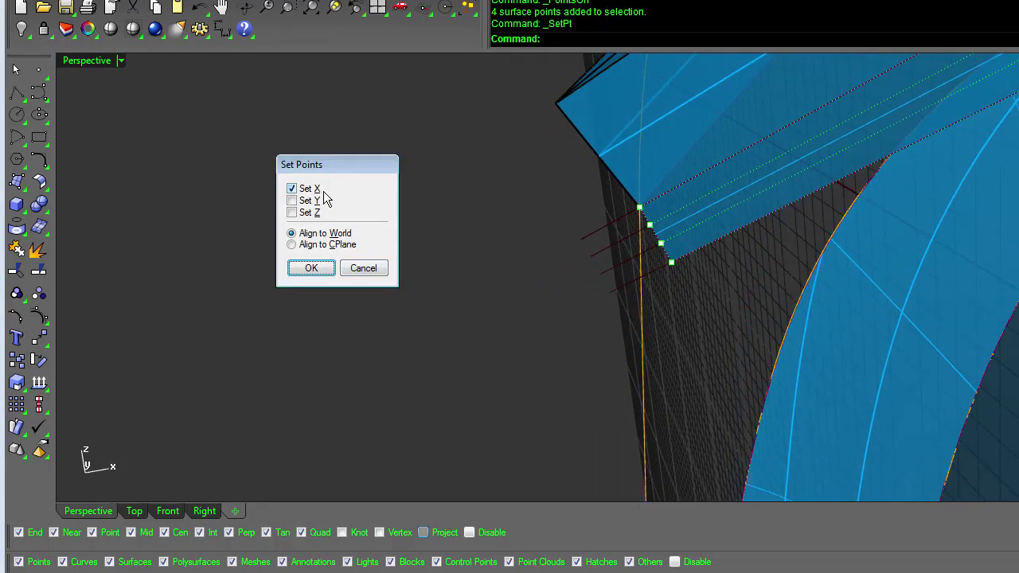
{"action": "left_click", "coordinate": [312, 269]}
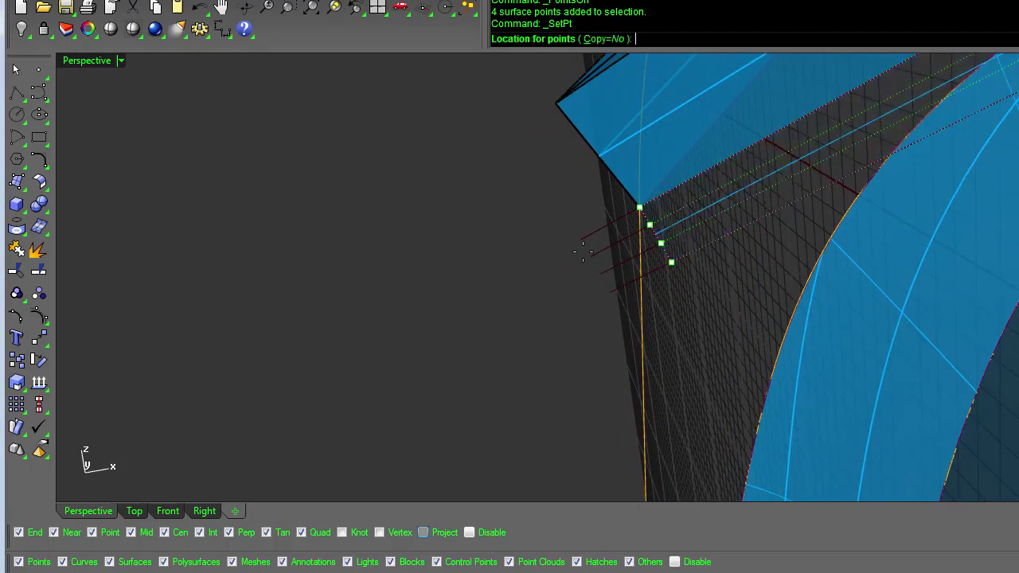
{"action": "left_click", "coordinate": [639, 206]}
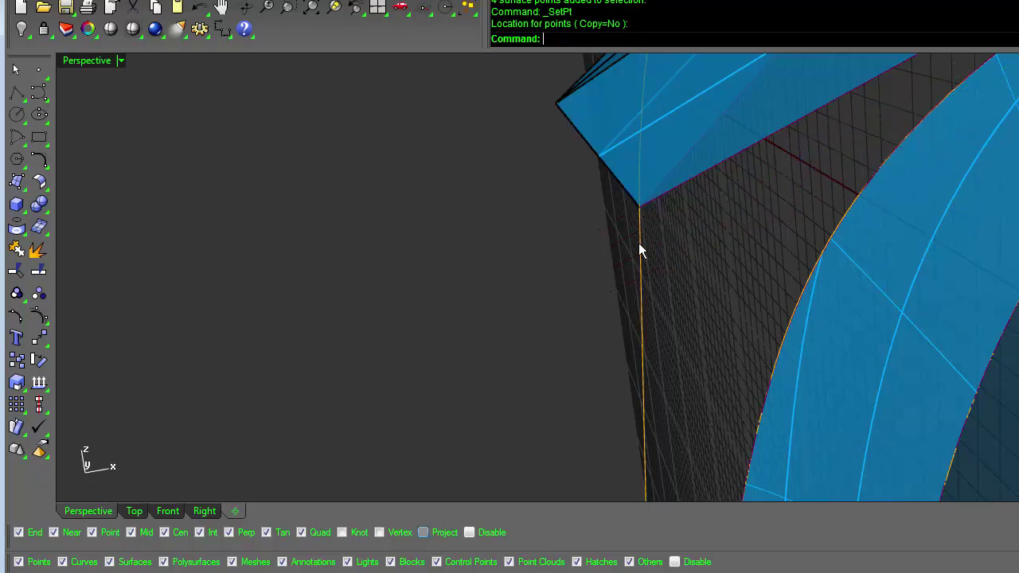
{"action": "right_click_drag", "start_coordinate": [655, 283], "coordinate": [655, 283]}
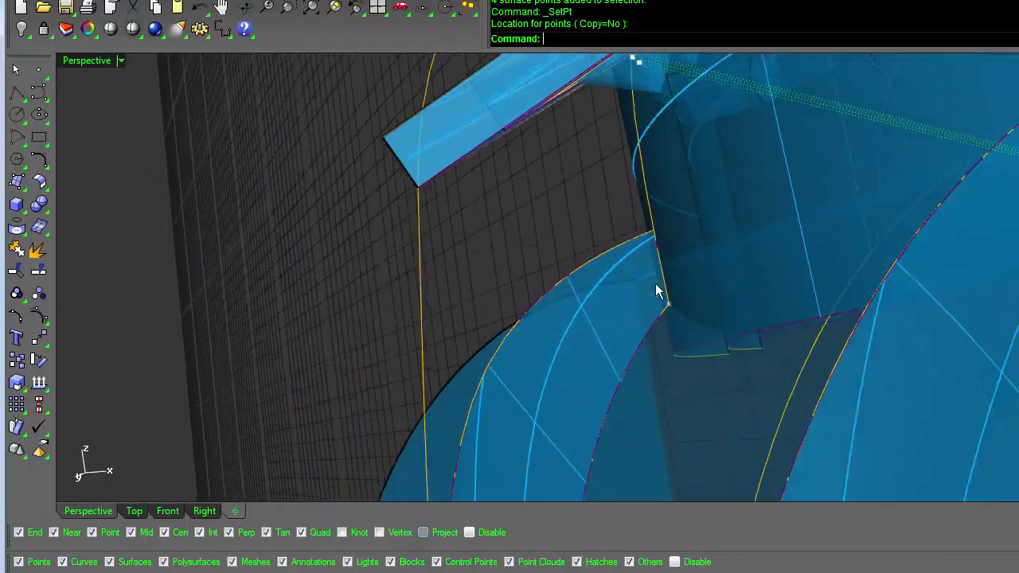
{"action": "key", "text": "ctrl+z"}
{"action": "scroll", "coordinate": [656, 284], "scroll_direction": "down", "scroll_amount": 5}
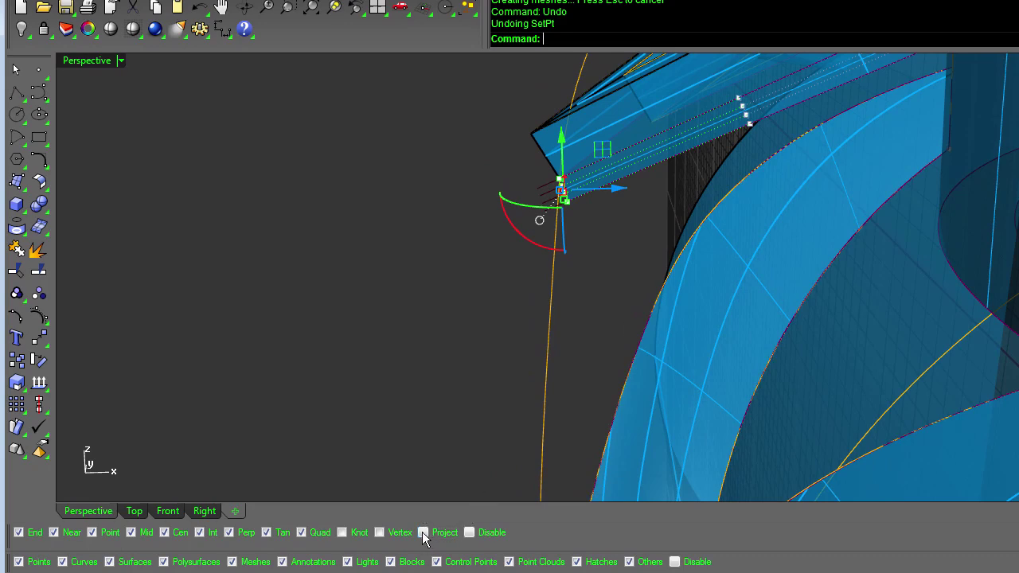
Step: Set only the world X of the four selected end points to the V tip's lower corner and deselect them
{"action": "right_click", "coordinate": [396, 259]}
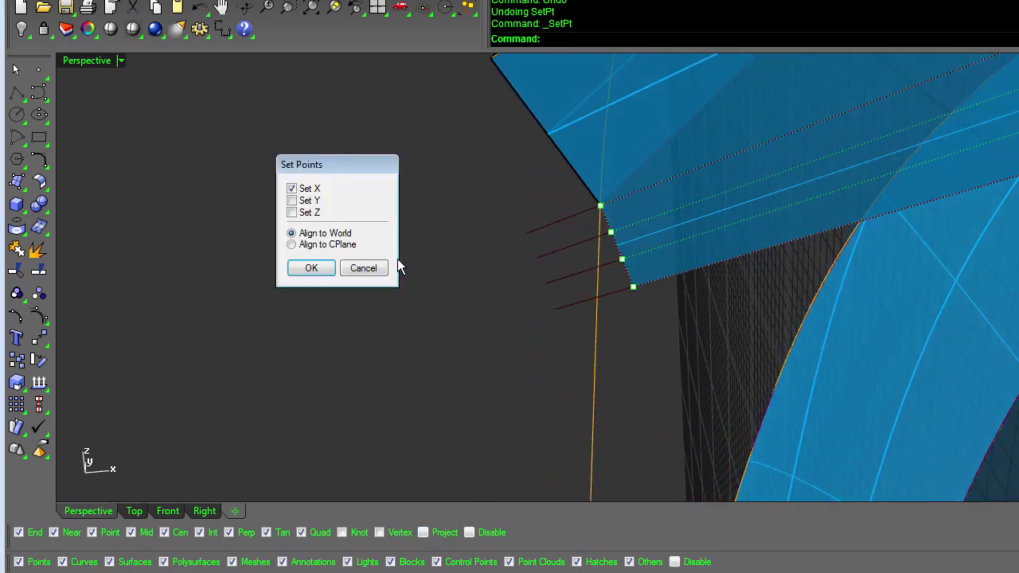
{"action": "key", "text": "Return"}
{"action": "left_click", "coordinate": [603, 211]}
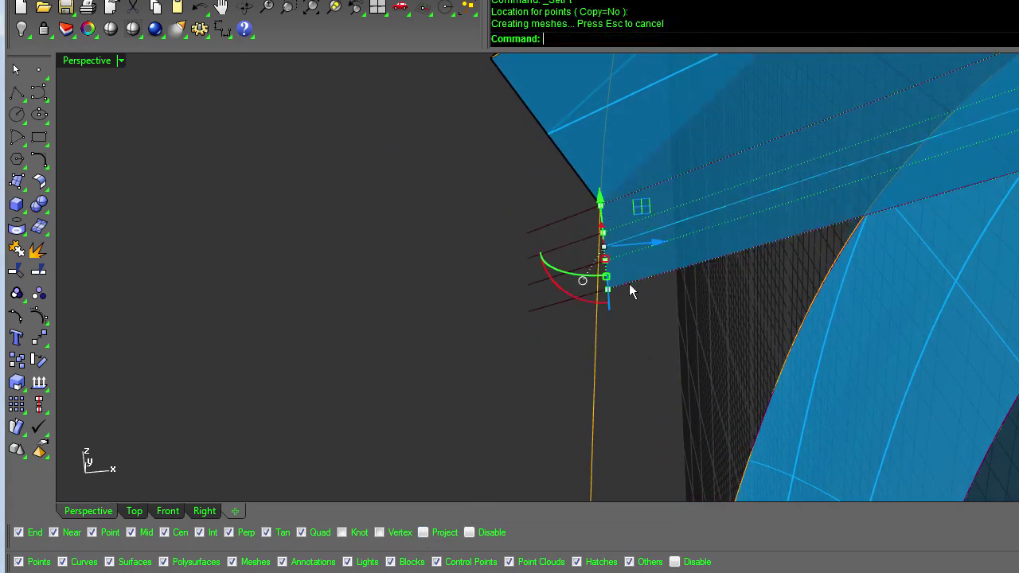
{"action": "left_click", "coordinate": [650, 338]}
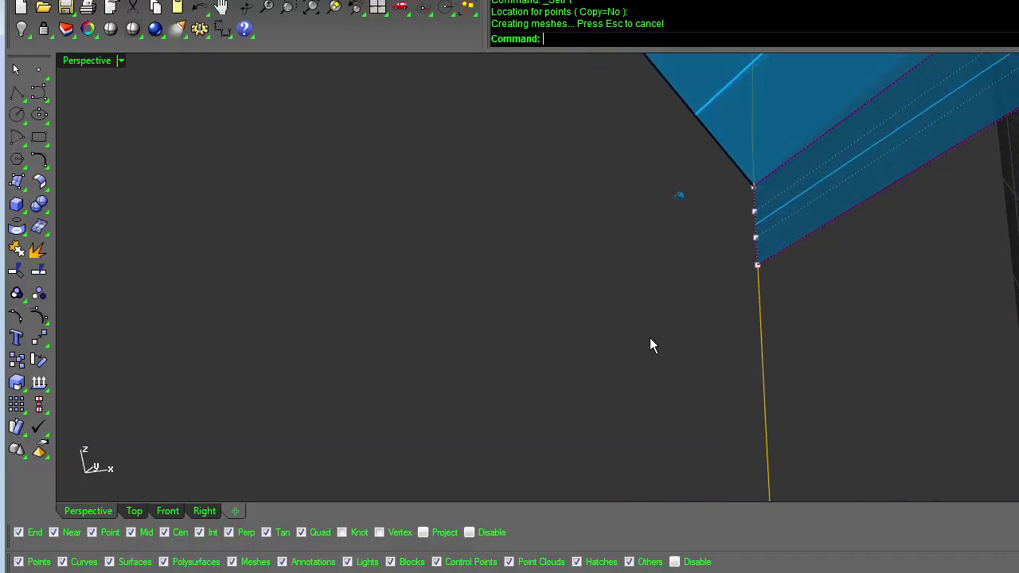
Step: Align the strip's four end points in both world X and Y to the lower corner of the V's tip
{"action": "key", "text": "Left"}
{"action": "key", "text": "Left"}
{"action": "key", "text": "Left"}
{"action": "key", "text": "Right"}
{"action": "key", "text": "Right"}
{"action": "key", "text": "Right"}
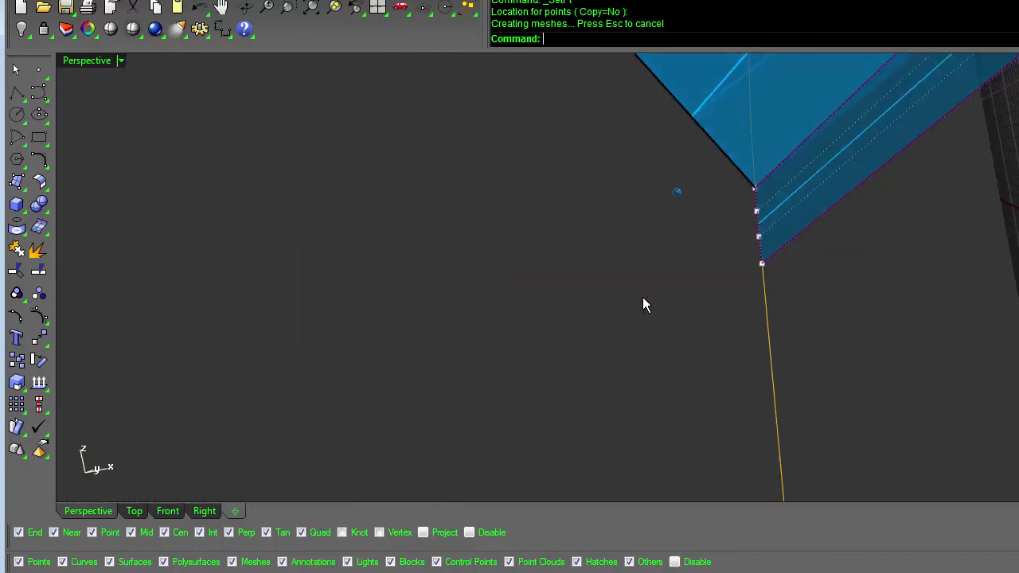
{"action": "key", "text": "Left"}
{"action": "key", "text": "F5"}
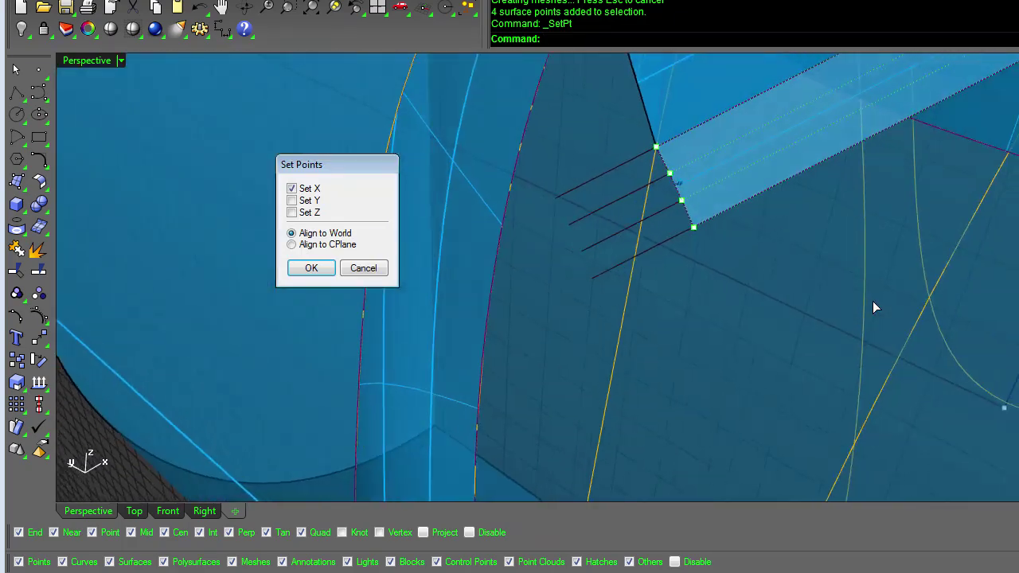
{"action": "right_click_drag", "start_coordinate": [873, 301], "coordinate": [872, 301]}
{"action": "left_click", "coordinate": [316, 203]}
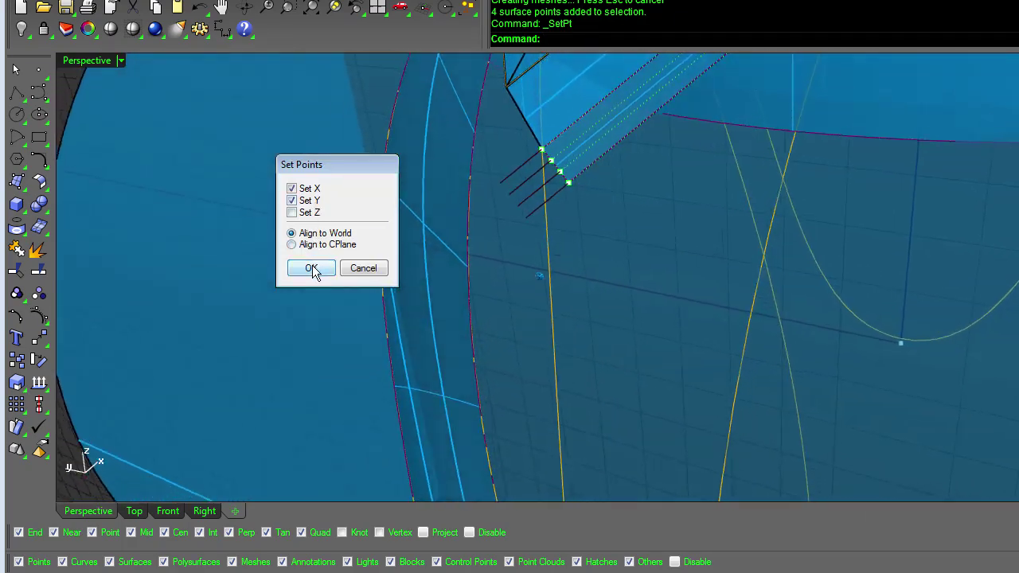
{"action": "left_click", "coordinate": [312, 267]}
{"action": "left_click", "coordinate": [557, 169]}
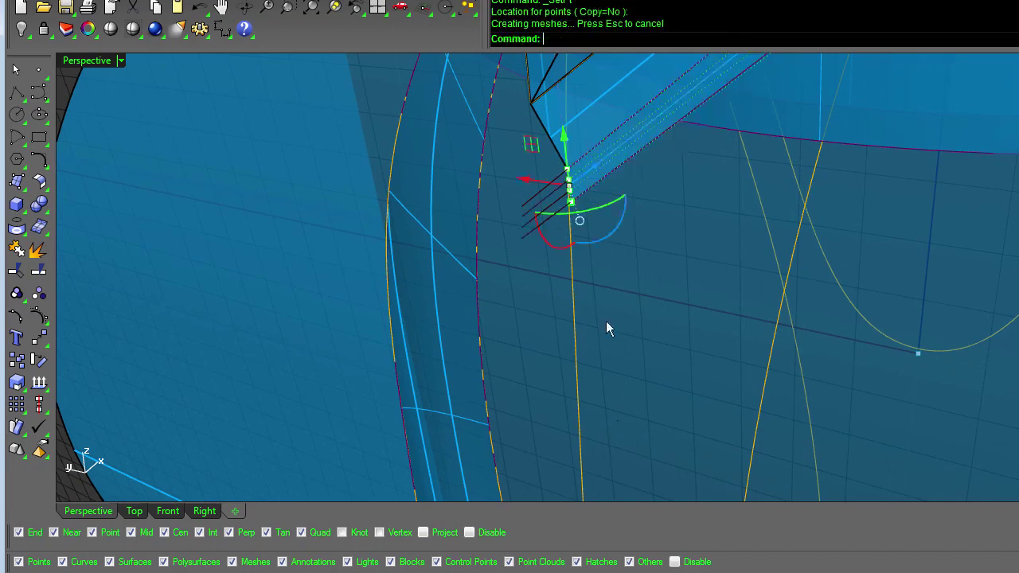
Step: In the Front view, rotate the strip's four end points without copying about the V tip's lower corner onto the side profile curve
{"action": "right_click_drag", "start_coordinate": [606, 322], "coordinate": [532, 323]}
{"action": "middle_click", "coordinate": [532, 323]}
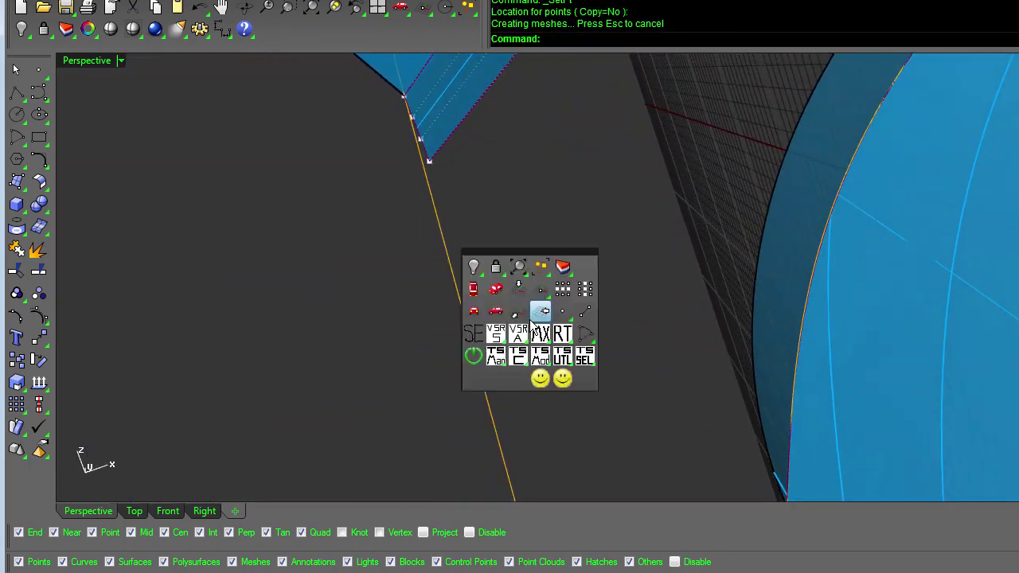
{"action": "left_click", "coordinate": [475, 312]}
{"action": "scroll", "coordinate": [501, 303], "scroll_direction": "up", "scroll_amount": 6}
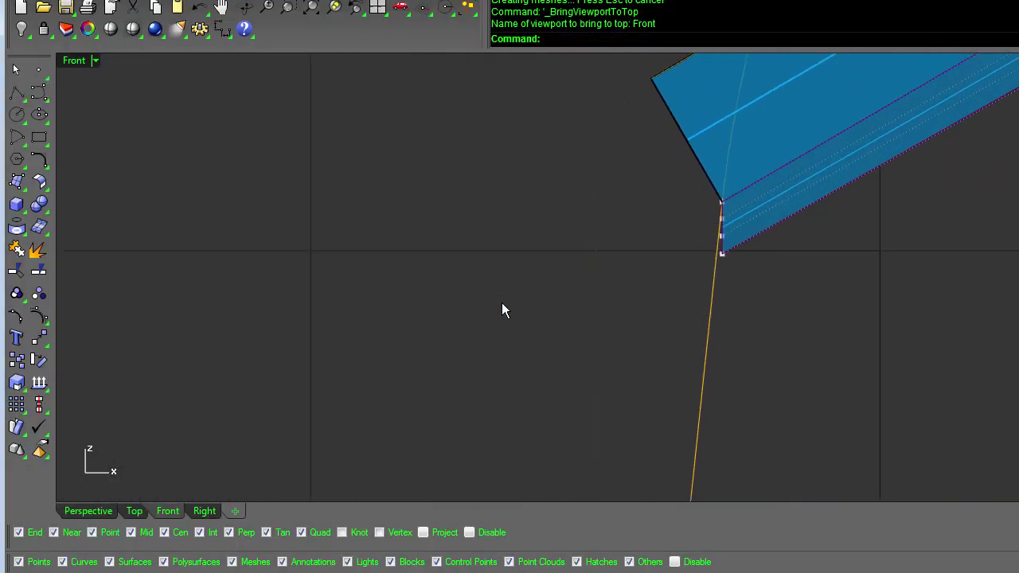
{"action": "scroll", "coordinate": [503, 307], "scroll_direction": "up", "scroll_amount": 4}
{"action": "left_click_drag", "start_coordinate": [534, 244], "coordinate": [702, 473]}
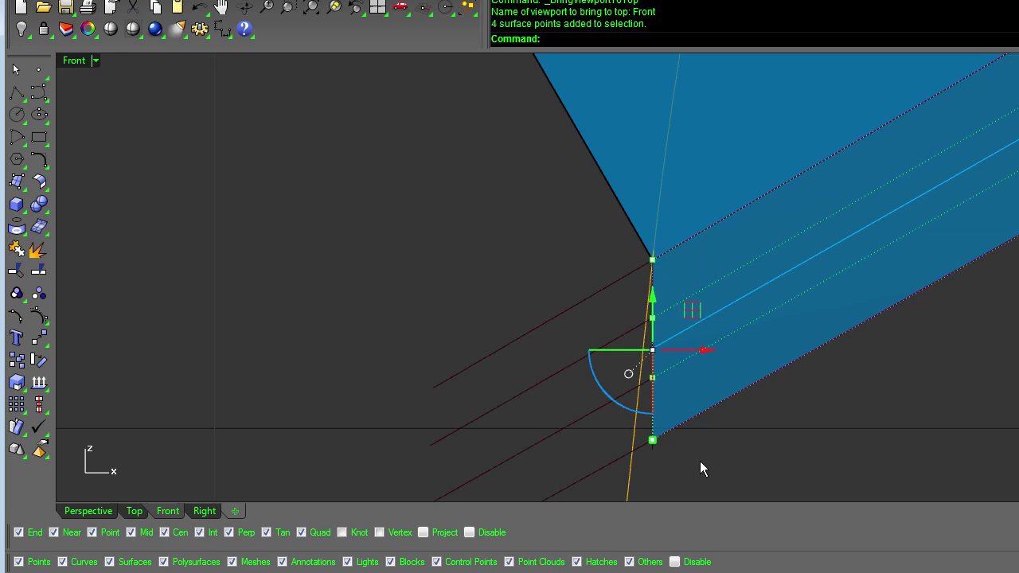
{"action": "key", "text": "ctrl+r"}
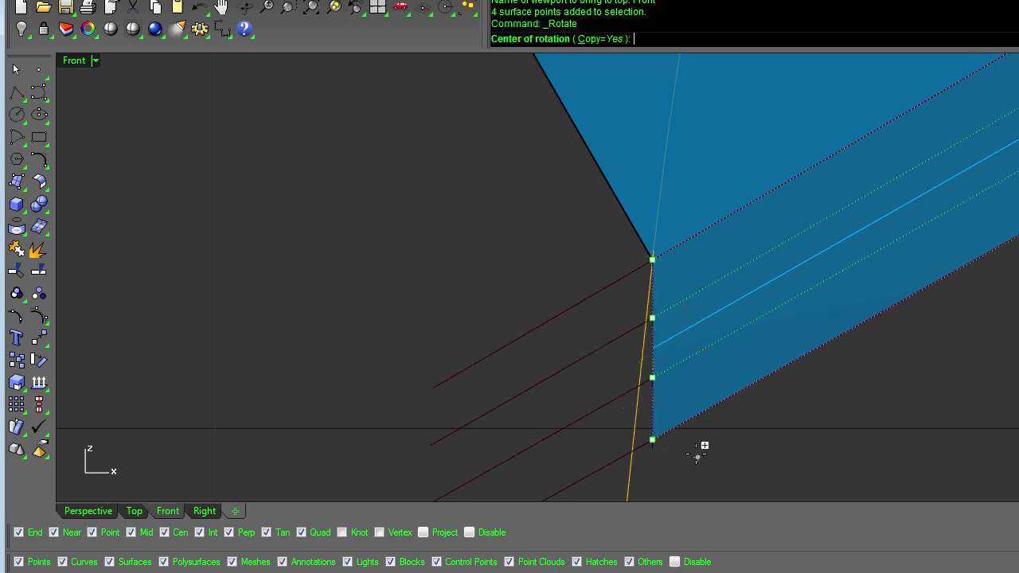
{"action": "right_click_drag", "start_coordinate": [700, 459], "coordinate": [700, 448]}
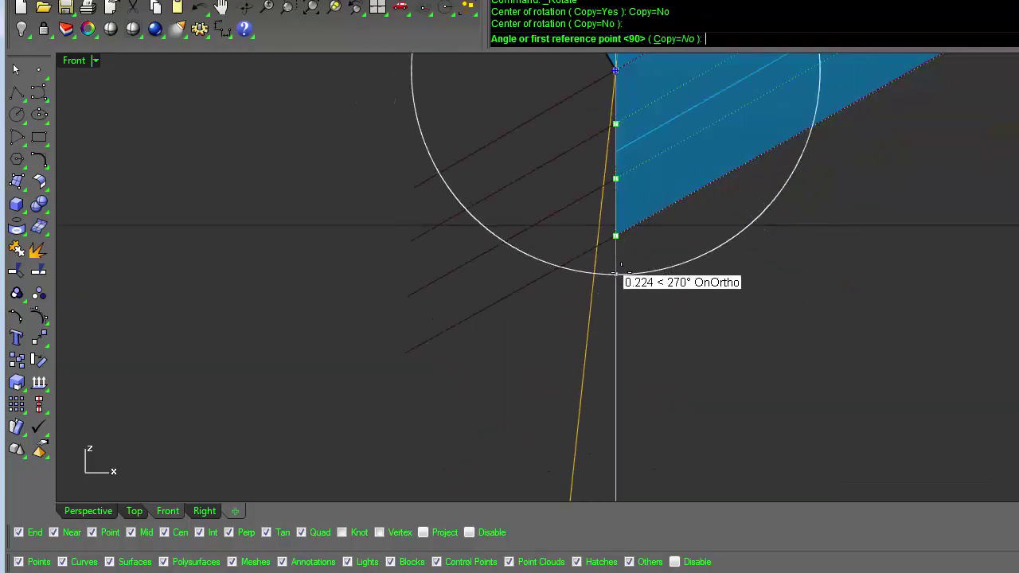
{"action": "left_click", "coordinate": [605, 232]}
{"action": "left_click", "coordinate": [602, 233]}
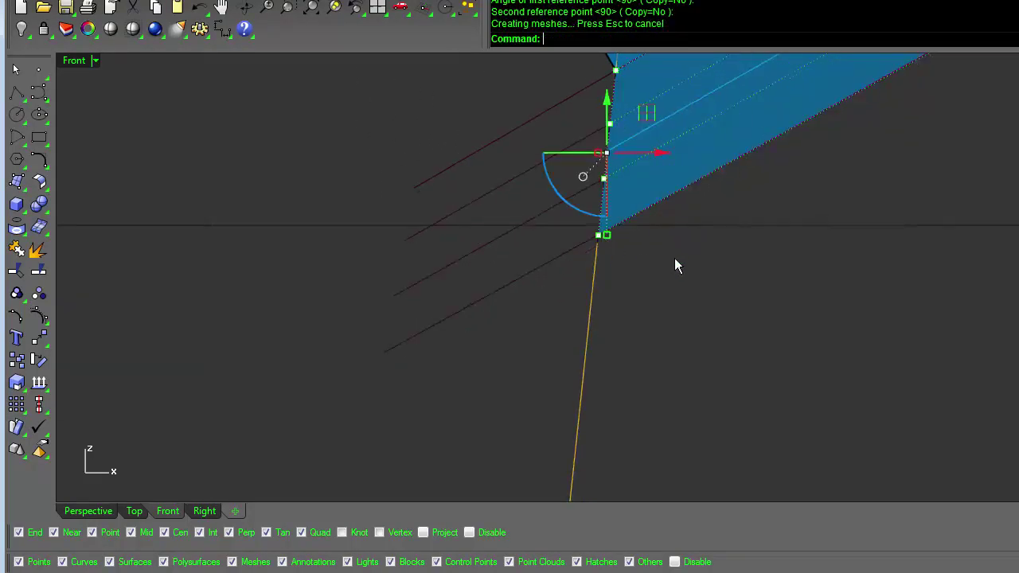
{"action": "left_click", "coordinate": [677, 261]}
Step: Examine how the strip's rotated end lines up with the side profile curve running down to the shank
{"action": "scroll", "coordinate": [698, 297], "scroll_direction": "down", "scroll_amount": 15}
{"action": "scroll", "coordinate": [573, 294], "scroll_direction": "down", "scroll_amount": 1}
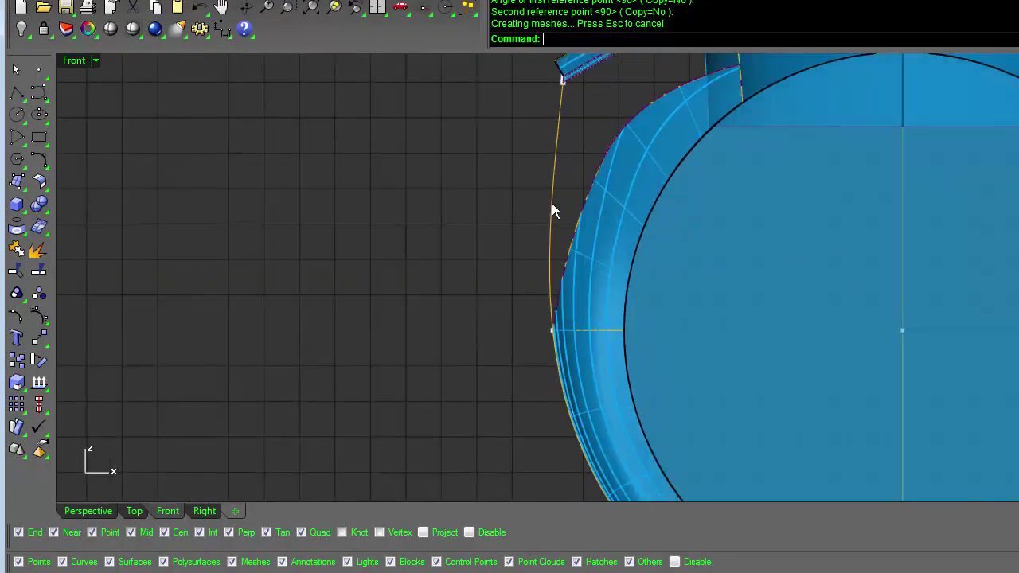
{"action": "scroll", "coordinate": [551, 101], "scroll_direction": "up", "scroll_amount": 2}
{"action": "scroll", "coordinate": [550, 101], "scroll_direction": "down", "scroll_amount": 2}
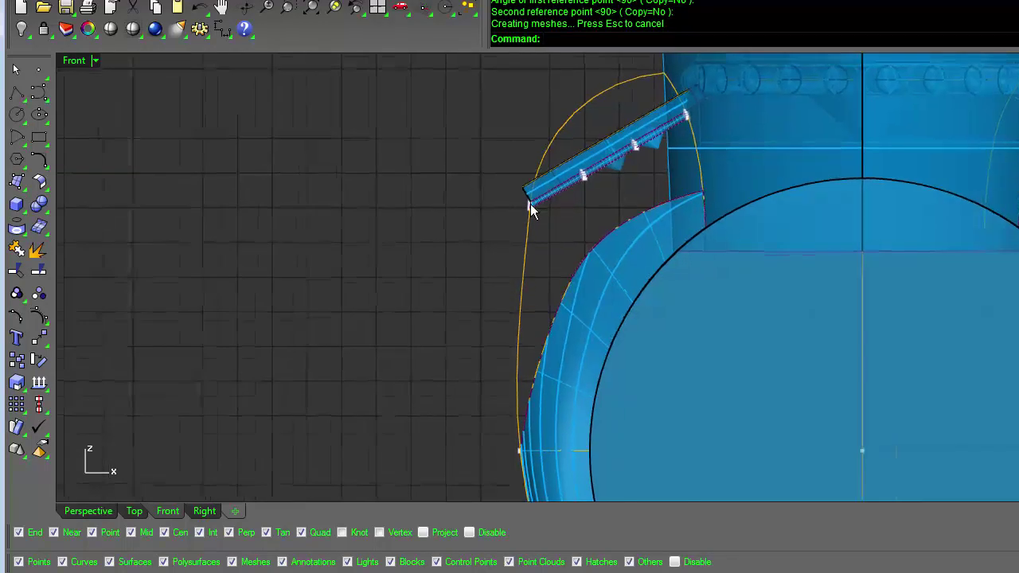
{"action": "scroll", "coordinate": [530, 208], "scroll_direction": "up", "scroll_amount": 5}
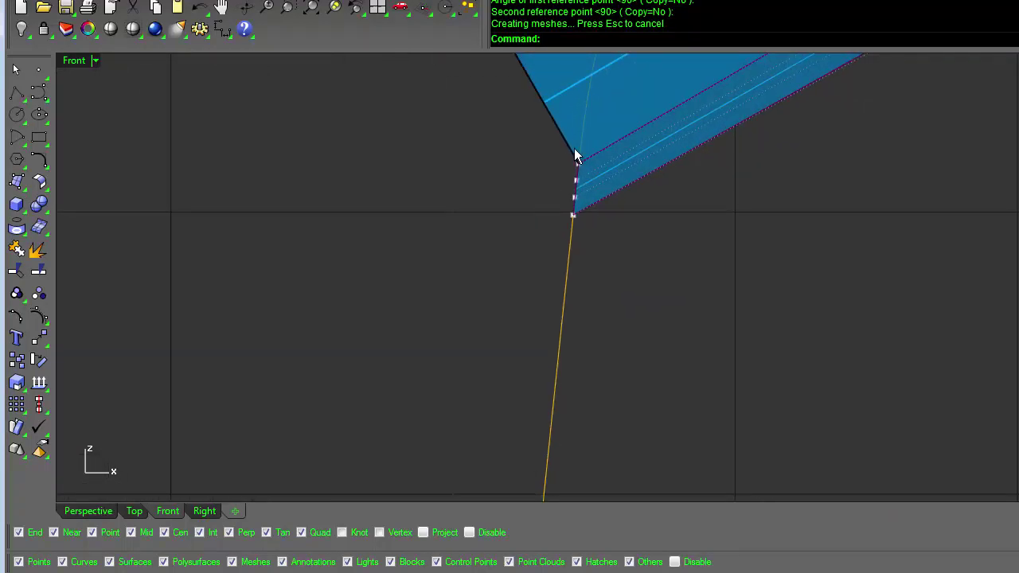
{"action": "scroll", "coordinate": [574, 207], "scroll_direction": "down", "scroll_amount": 1}
{"action": "scroll", "coordinate": [549, 256], "scroll_direction": "down", "scroll_amount": 5}
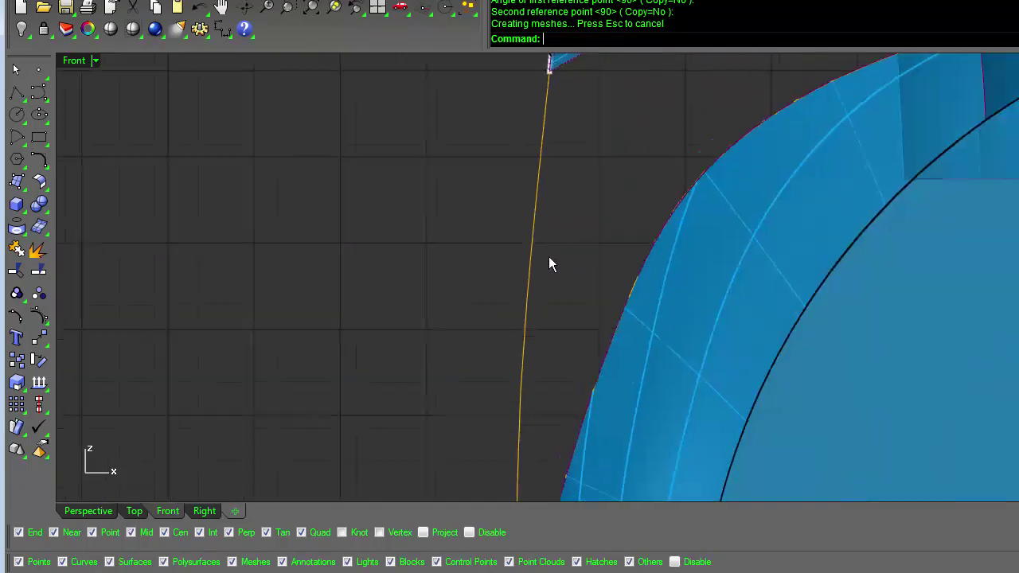
{"action": "scroll", "coordinate": [546, 391], "scroll_direction": "up", "scroll_amount": 3}
{"action": "scroll", "coordinate": [545, 394], "scroll_direction": "up", "scroll_amount": 3}
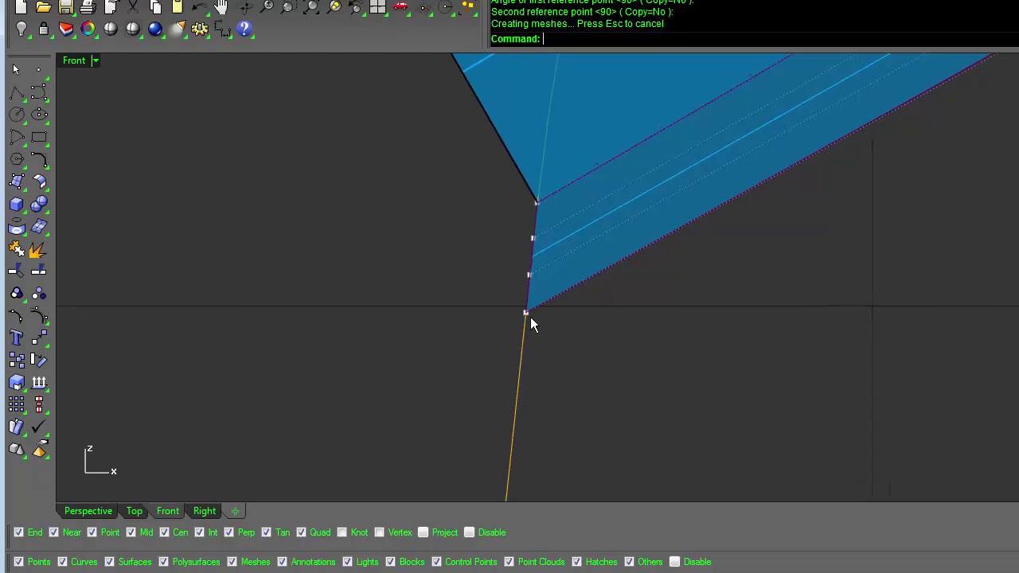
Step: Try moving the strip's lowest end point inward along X off the profile curve, and undo the move
{"action": "left_click", "coordinate": [524, 312]}
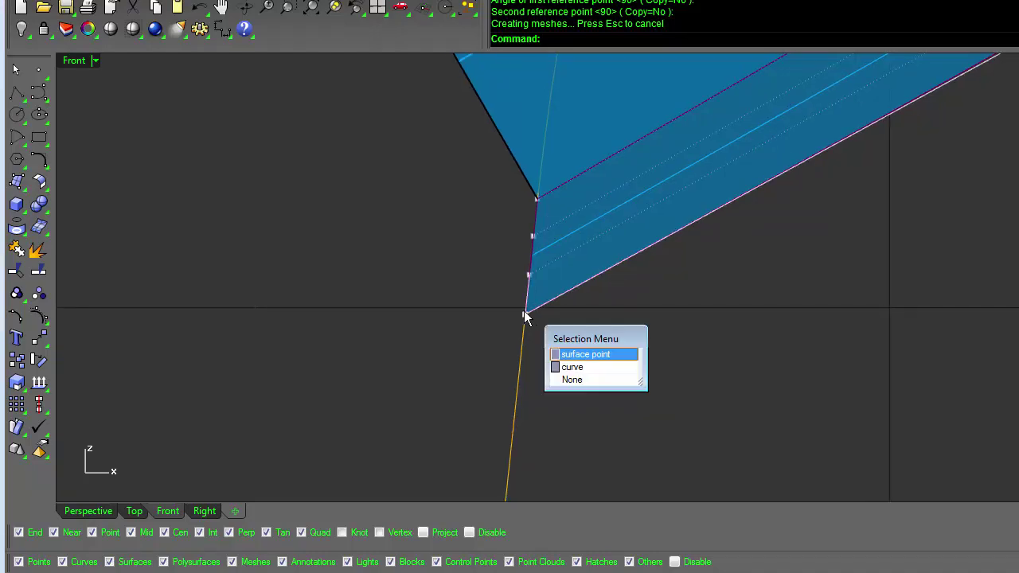
{"action": "left_click", "coordinate": [579, 372]}
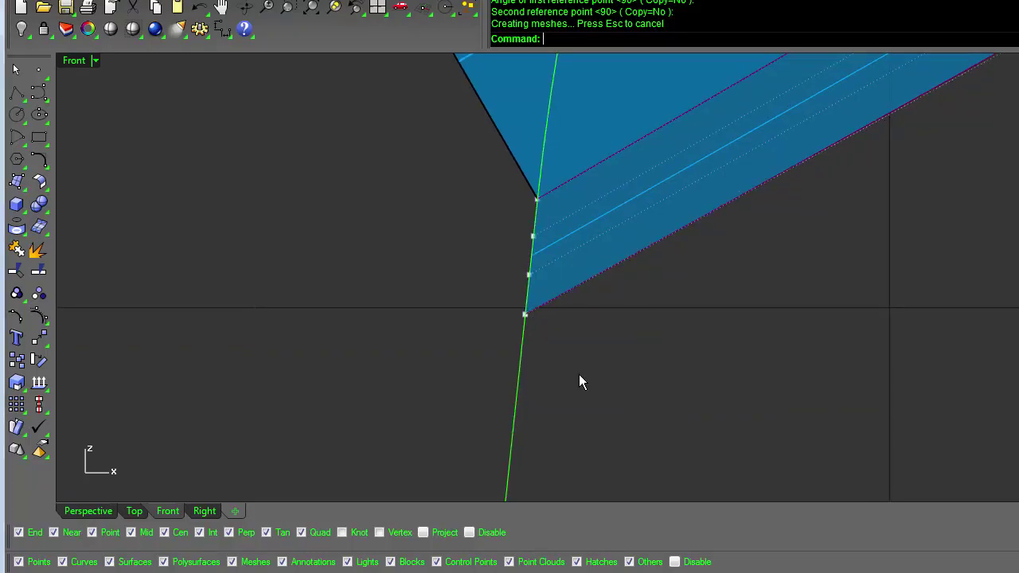
{"action": "left_click", "coordinate": [526, 313]}
{"action": "left_click_drag", "start_coordinate": [573, 316], "coordinate": [615, 316]}
{"action": "left_click", "coordinate": [629, 381]}
{"action": "scroll", "coordinate": [629, 382], "scroll_direction": "down", "scroll_amount": 6}
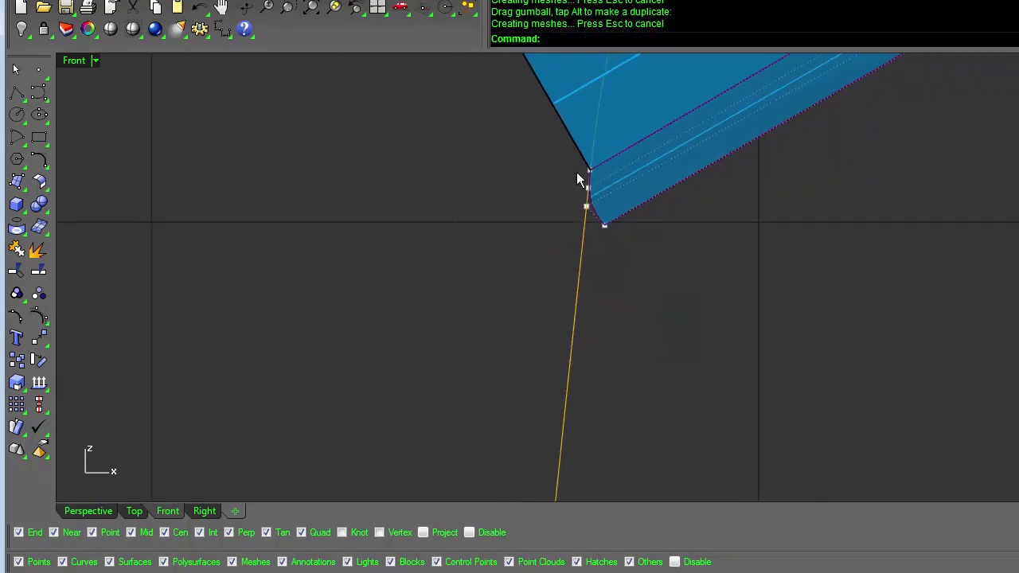
{"action": "scroll", "coordinate": [736, 307], "scroll_direction": "down", "scroll_amount": 5}
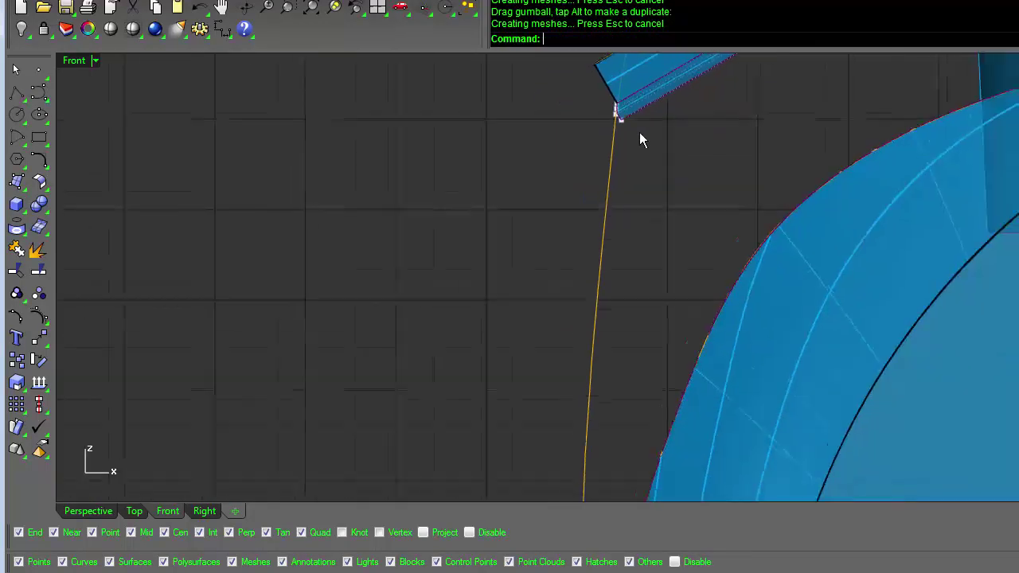
{"action": "scroll", "coordinate": [615, 386], "scroll_direction": "up", "scroll_amount": 8}
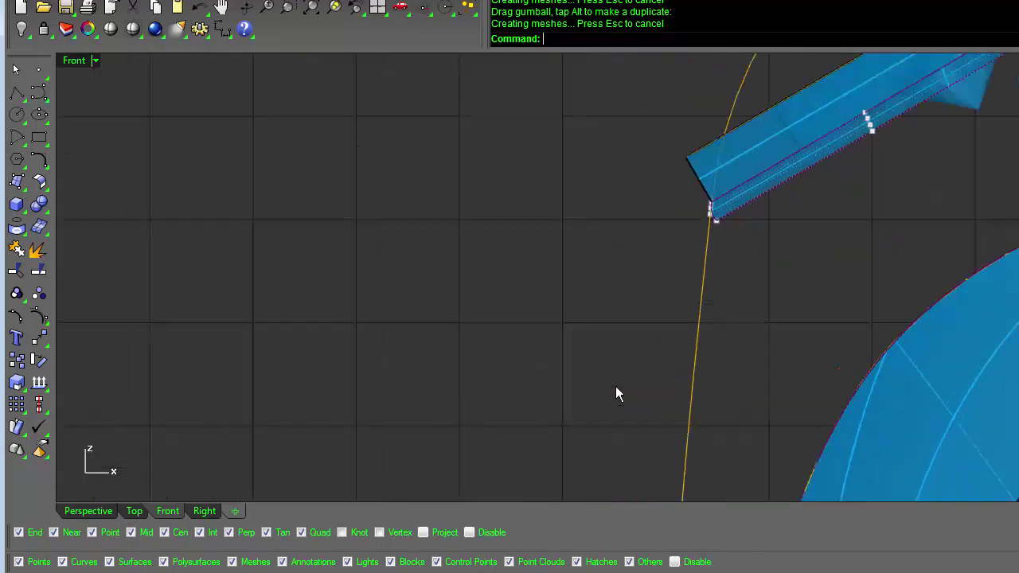
{"action": "key", "text": "ctrl+z"}
{"action": "scroll", "coordinate": [615, 387], "scroll_direction": "down", "scroll_amount": 1}
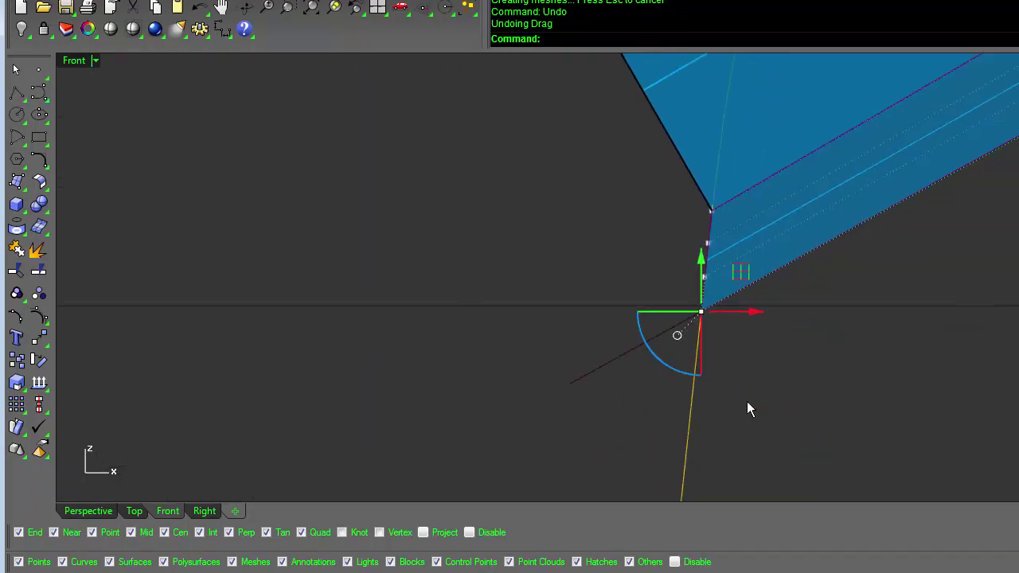
{"action": "left_click", "coordinate": [747, 403]}
Step: Inspect the strip's end and the profile curve beside the shank in the Front view and from several Perspective angles
{"action": "scroll", "coordinate": [693, 408], "scroll_direction": "down", "scroll_amount": 8}
{"action": "scroll", "coordinate": [693, 409], "scroll_direction": "down", "scroll_amount": 3}
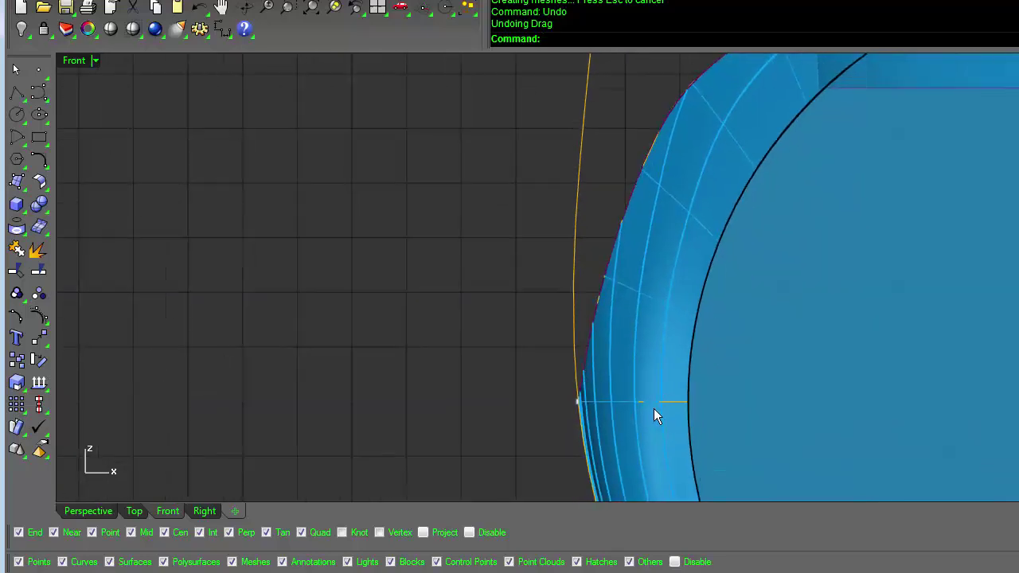
{"action": "scroll", "coordinate": [605, 151], "scroll_direction": "up", "scroll_amount": 5}
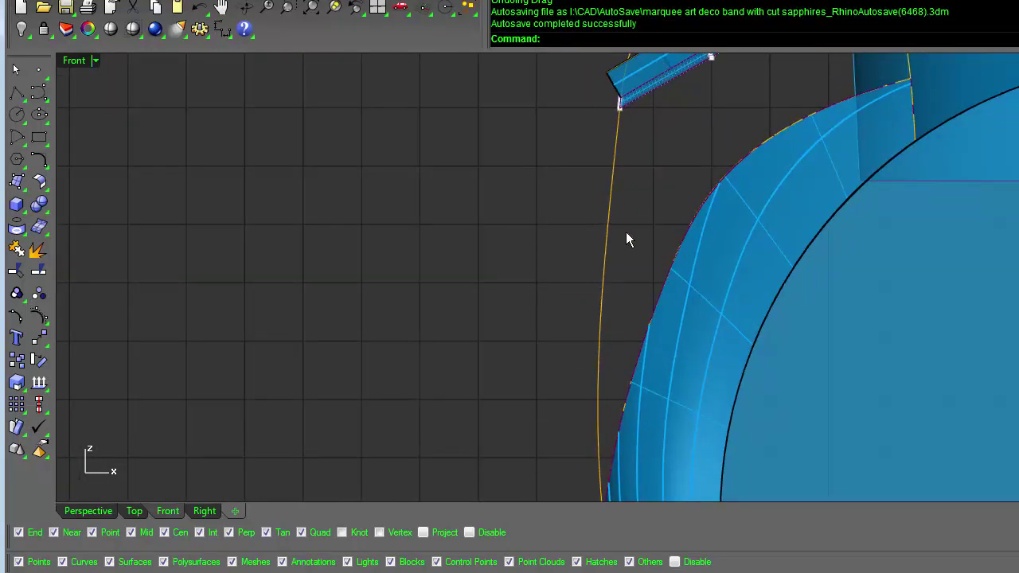
{"action": "scroll", "coordinate": [626, 239], "scroll_direction": "up", "scroll_amount": 5}
{"action": "middle_click", "coordinate": [777, 280]}
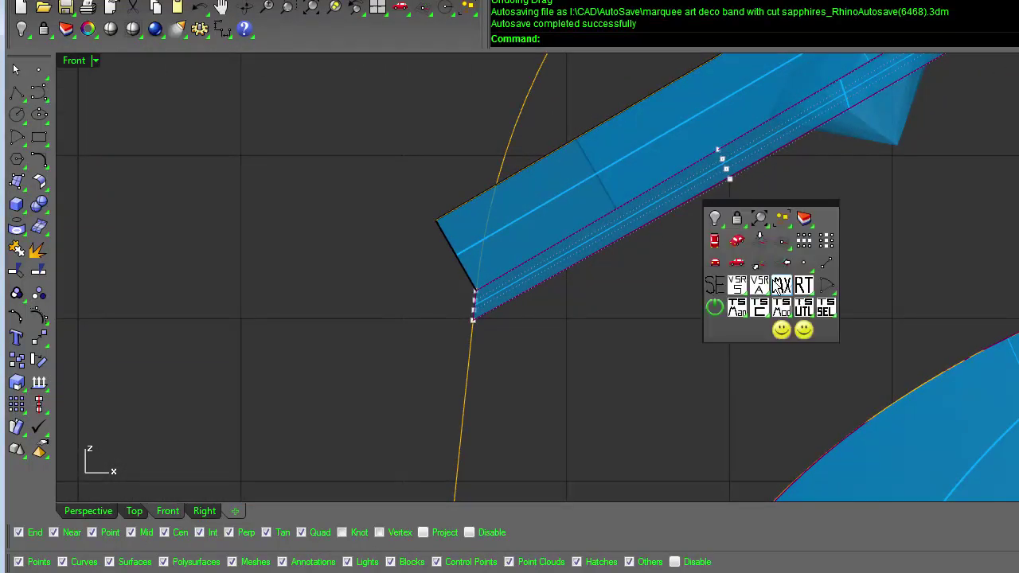
{"action": "left_click", "coordinate": [738, 262]}
{"action": "scroll", "coordinate": [521, 148], "scroll_direction": "up", "scroll_amount": 5}
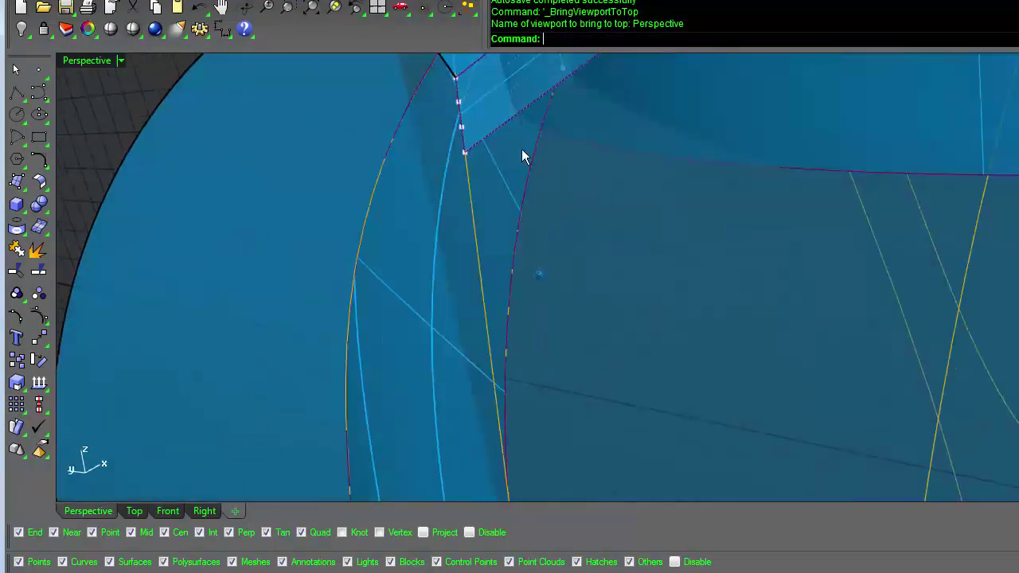
{"action": "scroll", "coordinate": [504, 140], "scroll_direction": "down", "scroll_amount": 5}
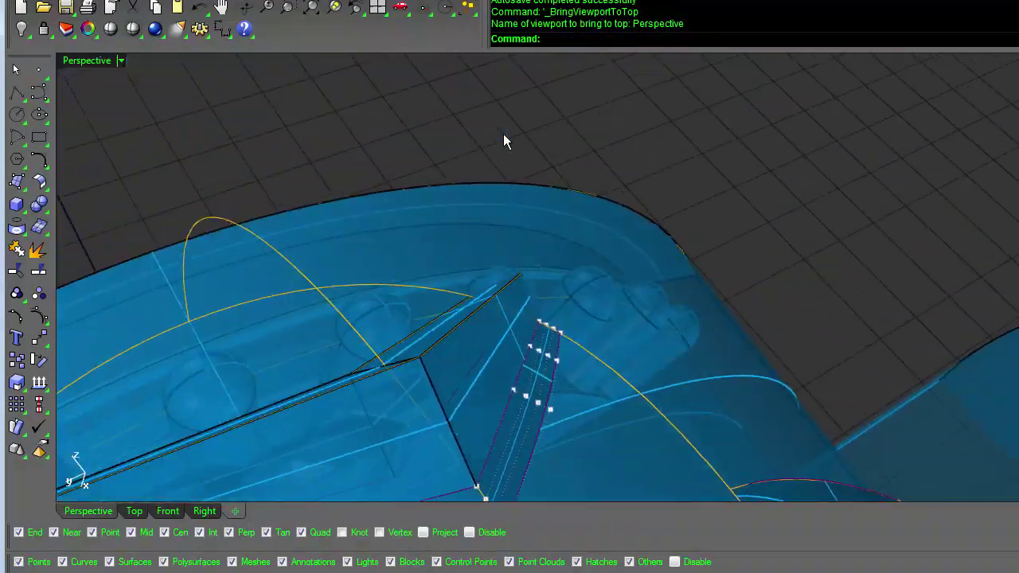
{"action": "right_click_drag", "start_coordinate": [503, 134], "coordinate": [741, 390]}
{"action": "scroll", "coordinate": [741, 391], "scroll_direction": "up", "scroll_amount": 4}
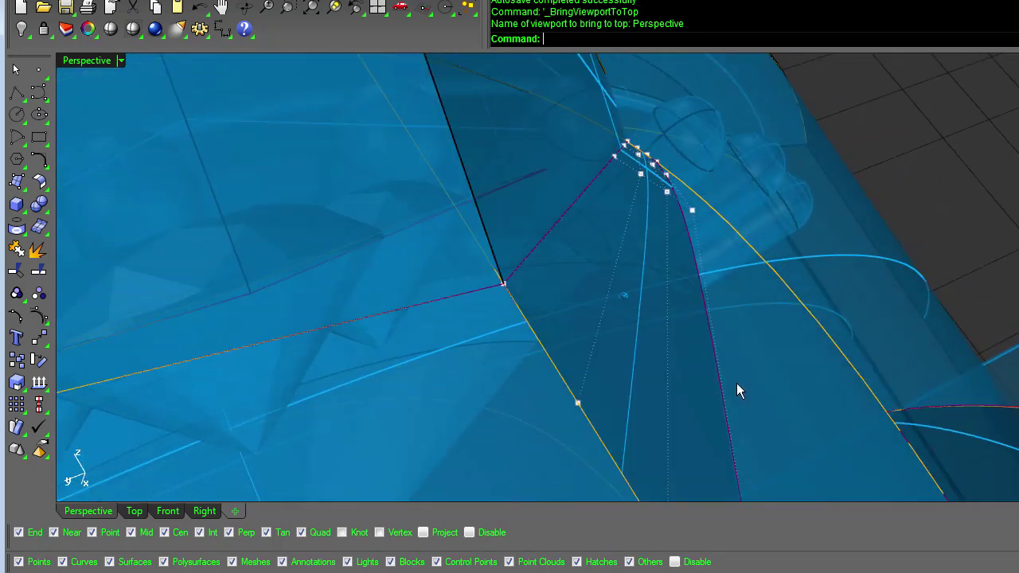
{"action": "scroll", "coordinate": [737, 383], "scroll_direction": "down", "scroll_amount": 3}
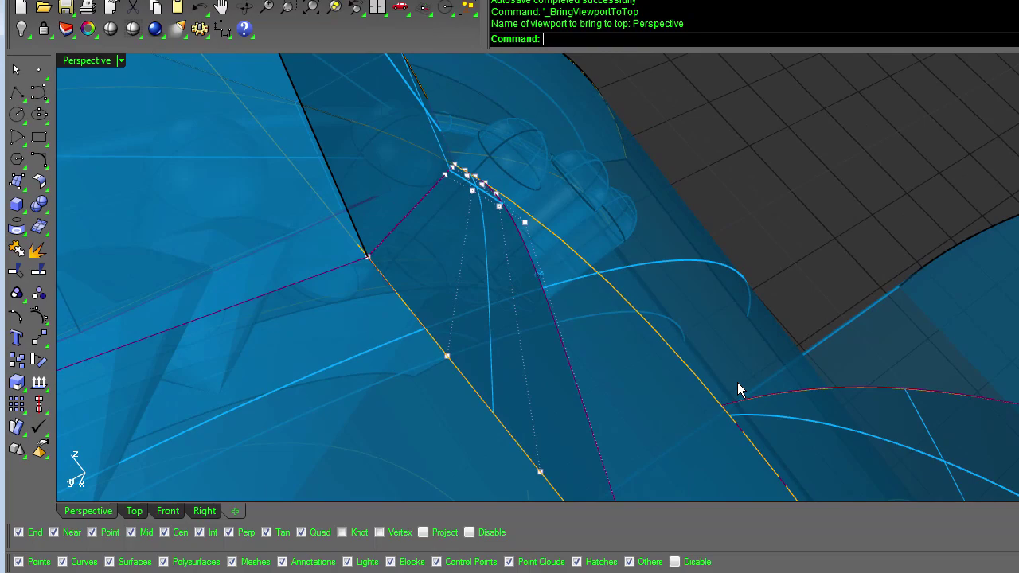
{"action": "scroll", "coordinate": [737, 382], "scroll_direction": "down", "scroll_amount": 4}
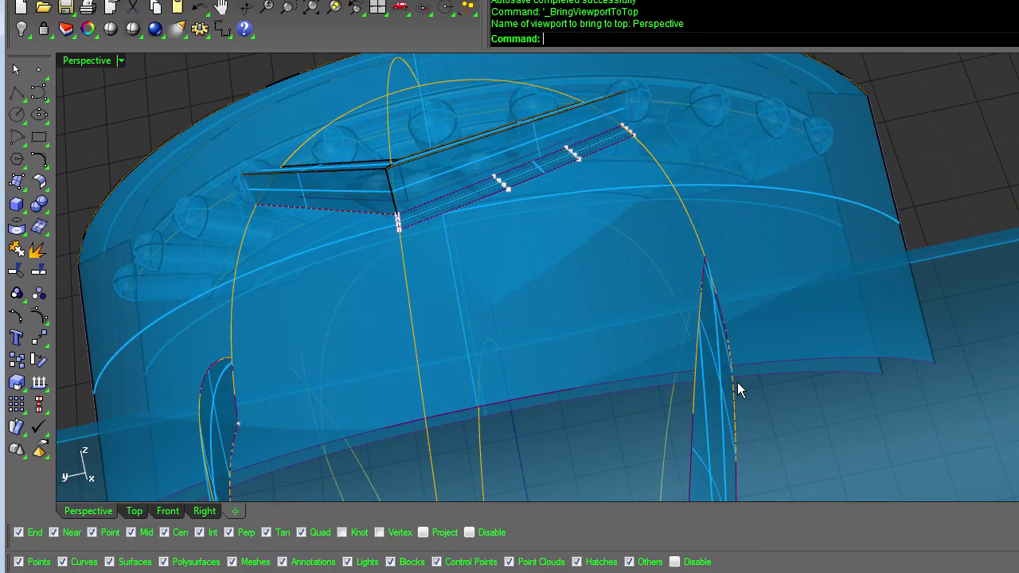
Step: Hide the strip's control points and mirror a copy of it onto the V's opposite arm, starting the mirror plane at 0
{"action": "key", "text": "Escape"}
{"action": "scroll", "coordinate": [736, 381], "scroll_direction": "up", "scroll_amount": 5}
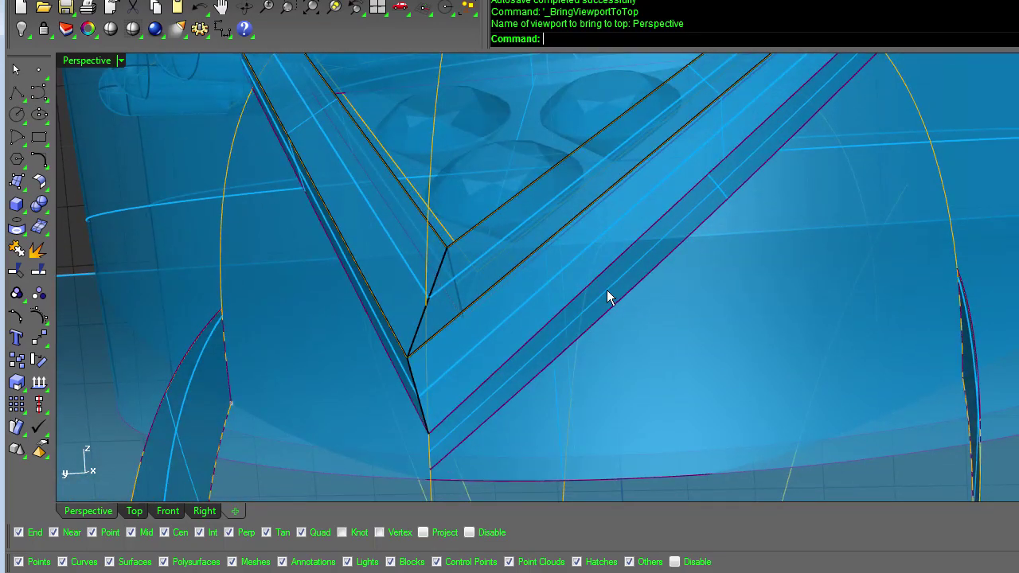
{"action": "type", "text": "mi"}
{"action": "key", "text": "Return"}
{"action": "scroll", "coordinate": [608, 290], "scroll_direction": "down", "scroll_amount": 5}
{"action": "type", "text": "0"}
{"action": "key", "text": "Return"}
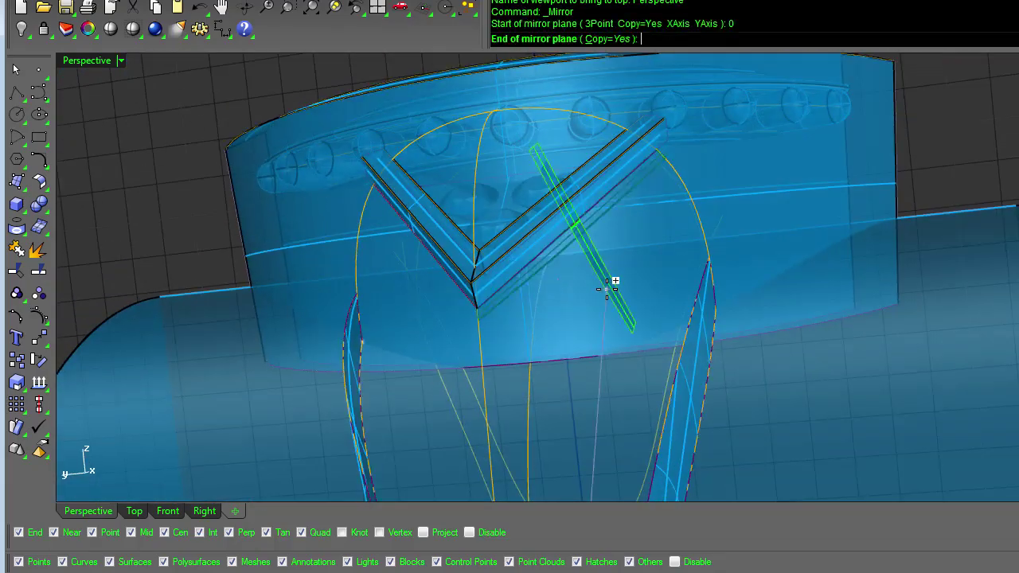
{"action": "scroll", "coordinate": [607, 290], "scroll_direction": "down", "scroll_amount": 4}
{"action": "left_click", "coordinate": [533, 110]}
{"action": "right_click_drag", "start_coordinate": [533, 109], "coordinate": [599, 116]}
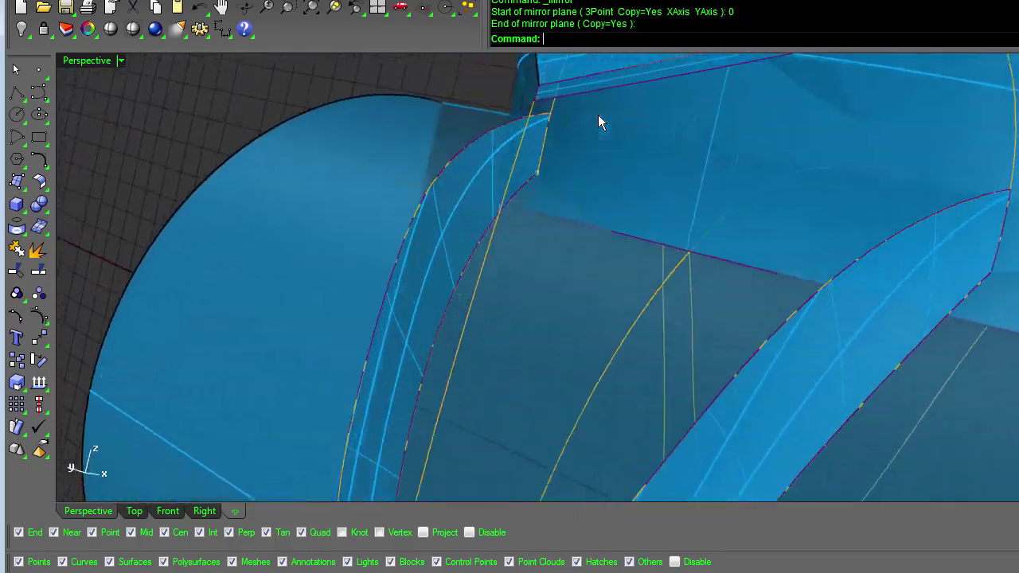
Step: Join the two mirrored strips below the V's arms into one polysurface
{"action": "right_click_drag", "start_coordinate": [597, 115], "coordinate": [598, 121]}
{"action": "left_click", "coordinate": [700, 202]}
{"action": "left_click", "coordinate": [658, 201], "text": "shift"}
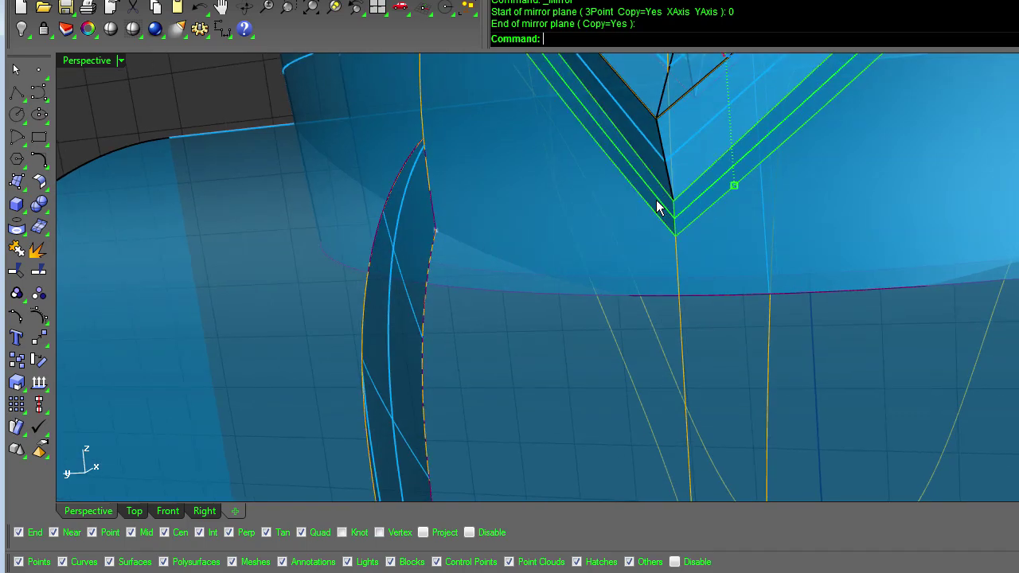
{"action": "key", "text": "ctrl+j"}
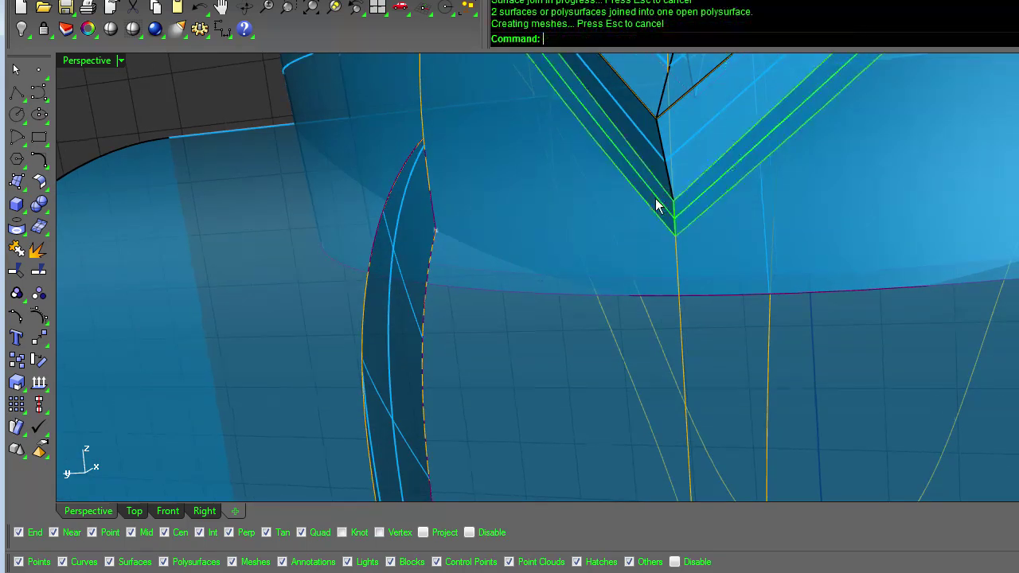
Step: Join the strip polysurface to the V-shaped detail above it and clear the selection
{"action": "scroll", "coordinate": [656, 200], "scroll_direction": "down", "scroll_amount": 5}
{"action": "right_click_drag", "start_coordinate": [656, 199], "coordinate": [629, 164]}
{"action": "left_click", "coordinate": [348, 130]}
{"action": "right_click_drag", "start_coordinate": [348, 130], "coordinate": [347, 130]}
{"action": "scroll", "coordinate": [347, 131], "scroll_direction": "up", "scroll_amount": 5}
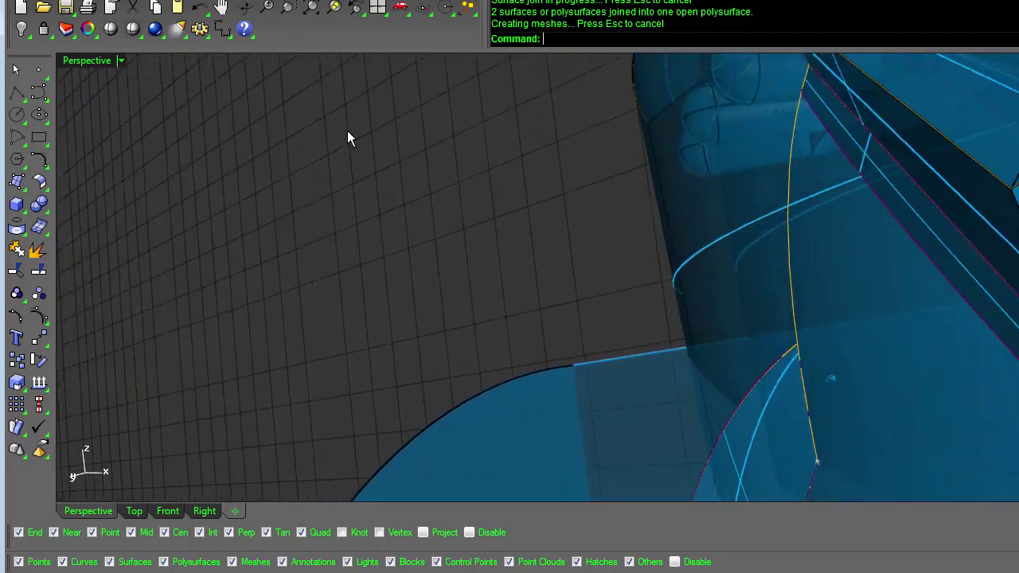
{"action": "right_click_drag", "start_coordinate": [347, 131], "coordinate": [347, 130]}
{"action": "left_click", "coordinate": [880, 302]}
{"action": "left_click", "coordinate": [906, 314]}
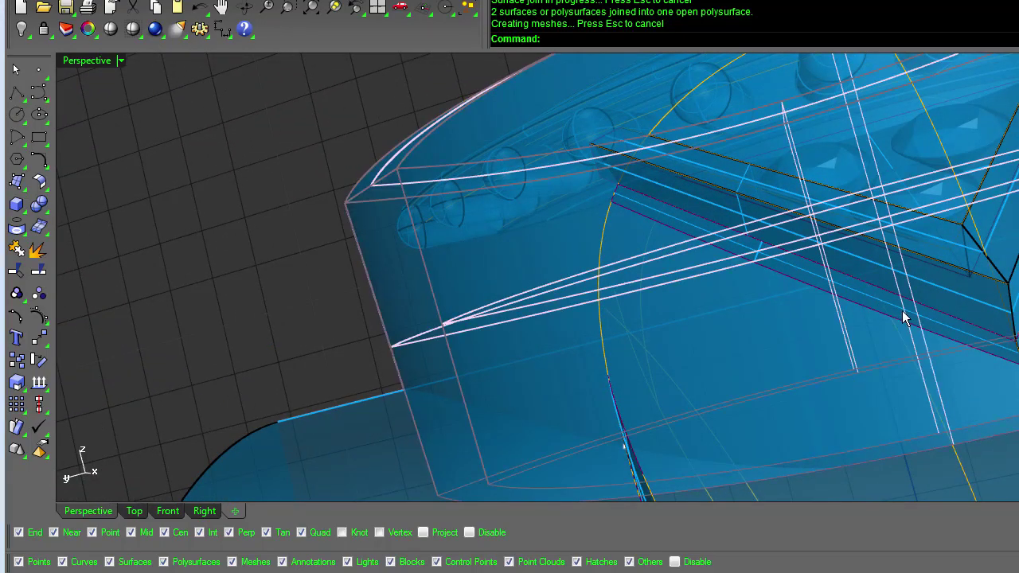
{"action": "left_click", "coordinate": [951, 352]}
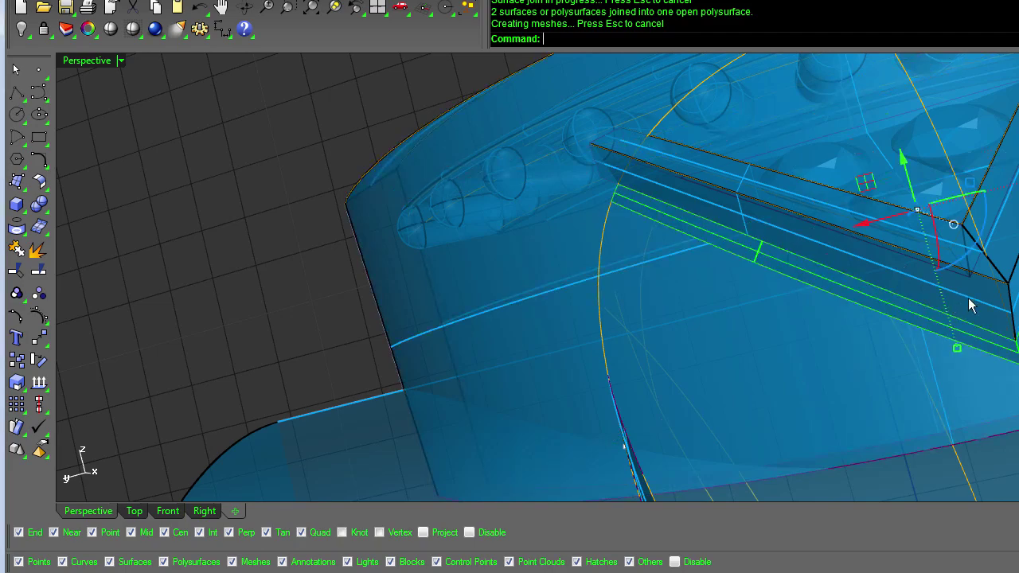
{"action": "left_click", "coordinate": [969, 298], "text": "shift"}
{"action": "right_click_drag", "start_coordinate": [973, 302], "coordinate": [972, 304]}
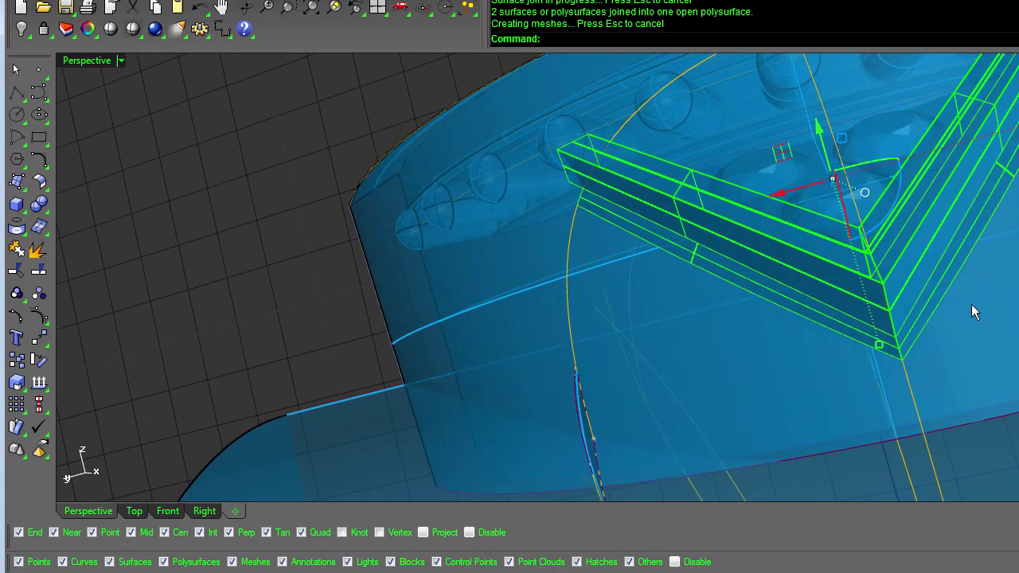
{"action": "key", "text": "ctrl+j"}
{"action": "scroll", "coordinate": [971, 304], "scroll_direction": "down", "scroll_amount": 5}
{"action": "left_click", "coordinate": [992, 80]}
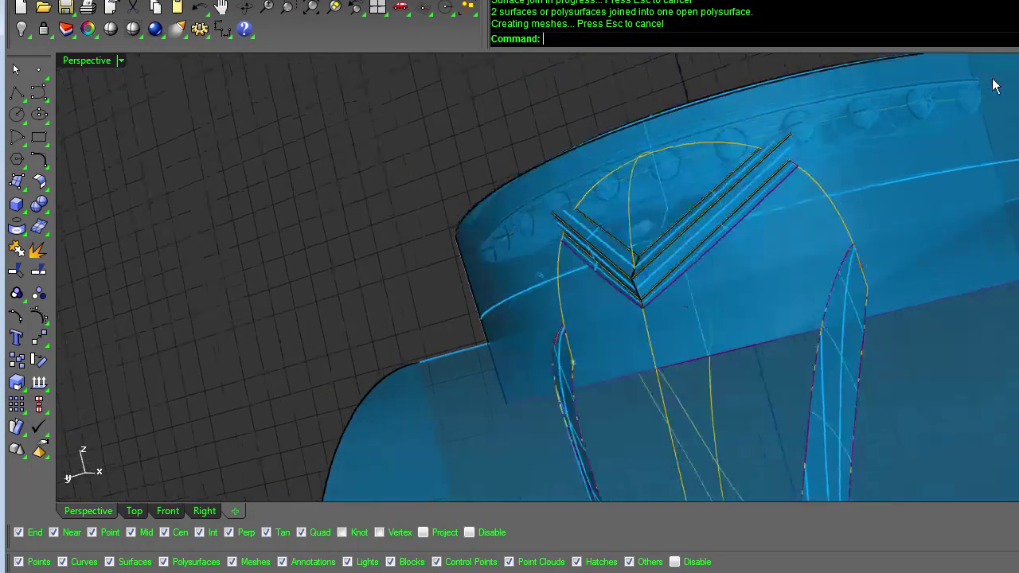
Step: Examine the joined V detail and the open gap between its lower edges and the shank from several angles
{"action": "scroll", "coordinate": [993, 86], "scroll_direction": "up", "scroll_amount": 10}
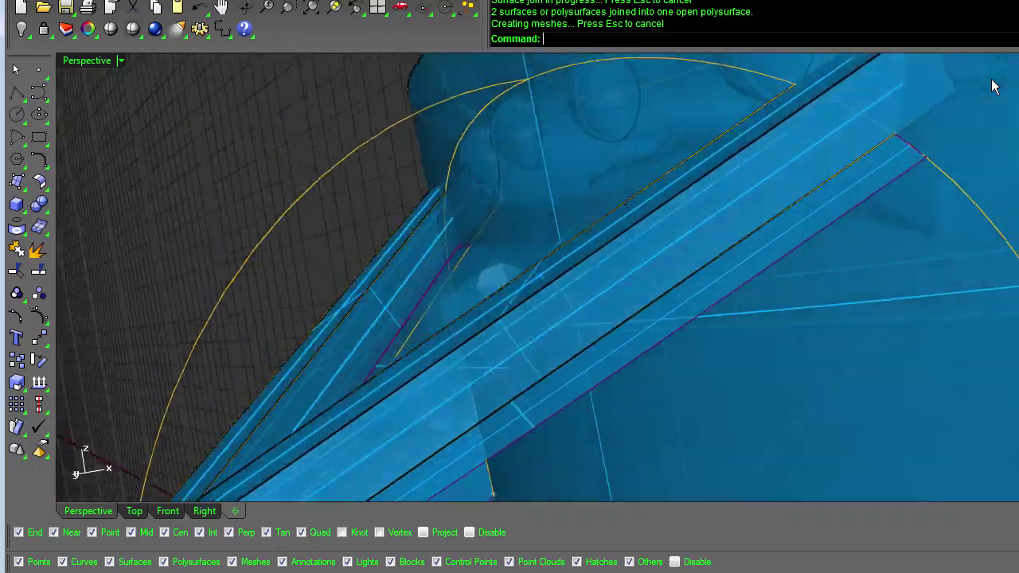
{"action": "key", "text": "Left"}
{"action": "key", "text": "Left"}
{"action": "key", "text": "Left"}
{"action": "key", "text": "Left"}
{"action": "key", "text": "Left"}
{"action": "key", "text": "Left"}
{"action": "key", "text": "Left"}
{"action": "key", "text": "Left"}
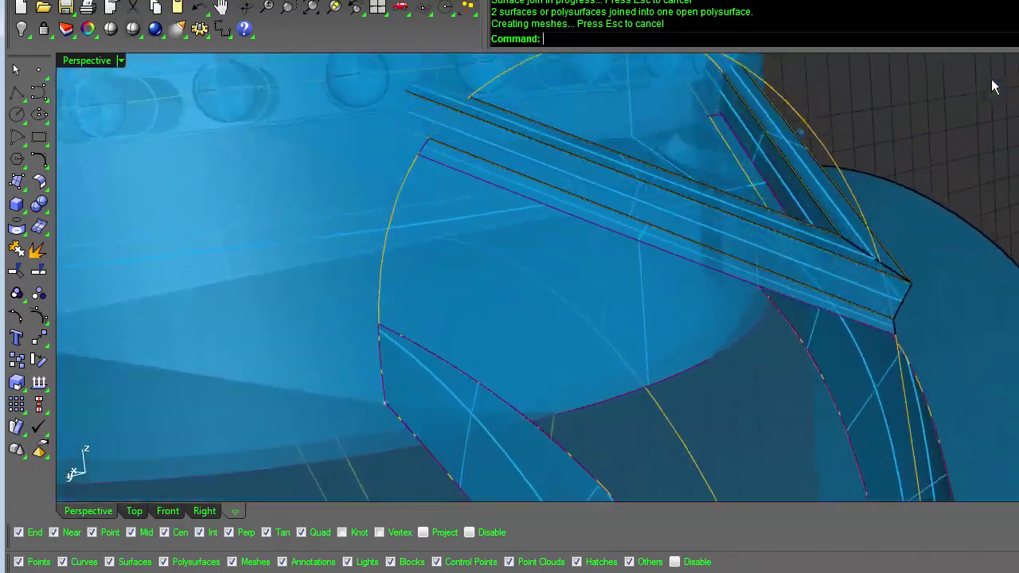
{"action": "key", "text": "Left"}
{"action": "key", "text": "Left"}
{"action": "key", "text": "Left"}
{"action": "key", "text": "Left"}
{"action": "key", "text": "Left"}
{"action": "key", "text": "Left"}
{"action": "key", "text": "Left"}
{"action": "key", "text": "Left"}
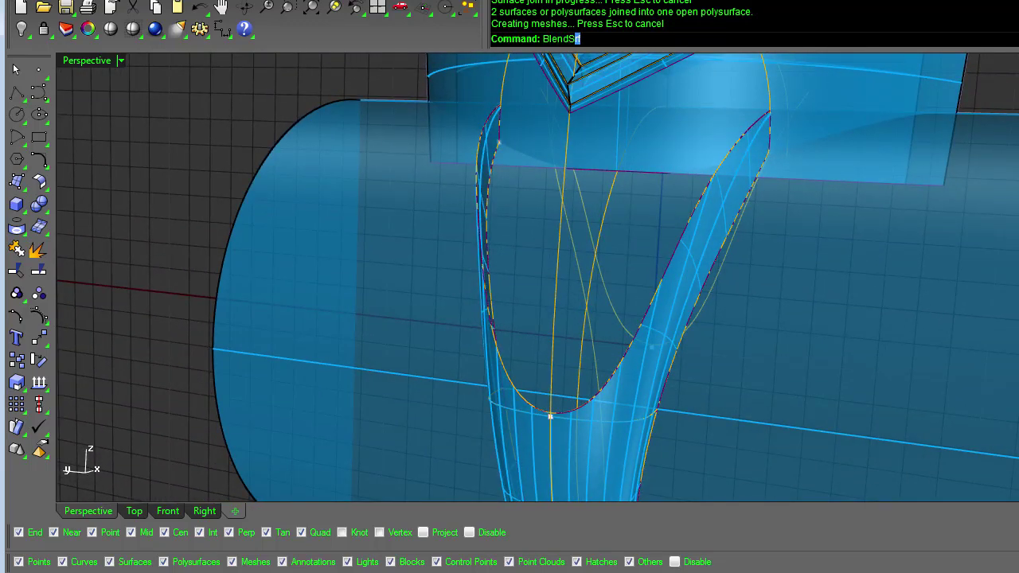
Step: Start BlendSrf with tangency continuity and set the two lower edges of the V's strips as the first edge
{"action": "key", "text": "Return"}
{"action": "scroll", "coordinate": [813, 143], "scroll_direction": "up", "scroll_amount": 5}
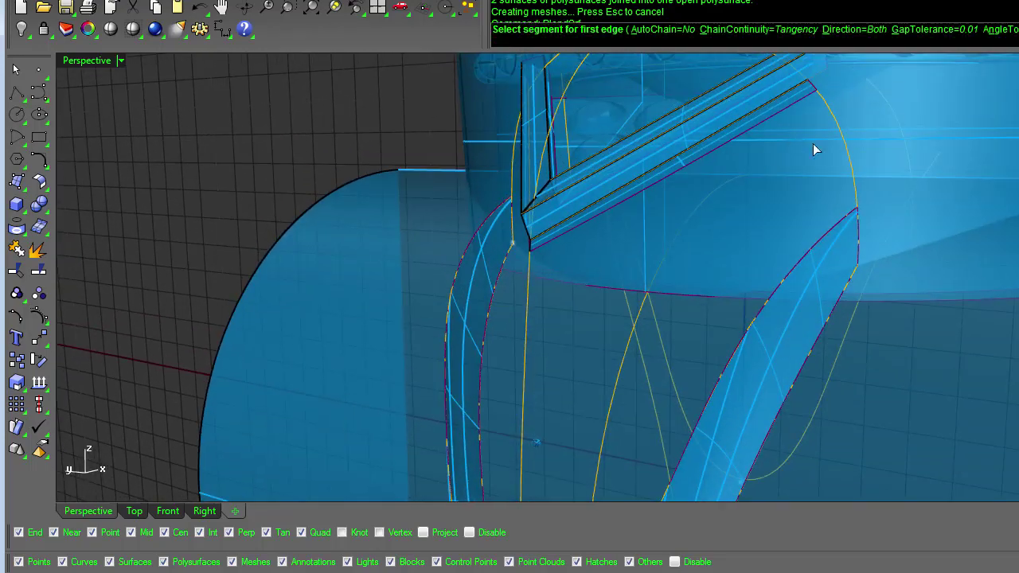
{"action": "left_click", "coordinate": [763, 125]}
{"action": "key", "text": "Left"}
{"action": "key", "text": "Left"}
{"action": "key", "text": "Left"}
{"action": "key", "text": "Left"}
{"action": "key", "text": "Left"}
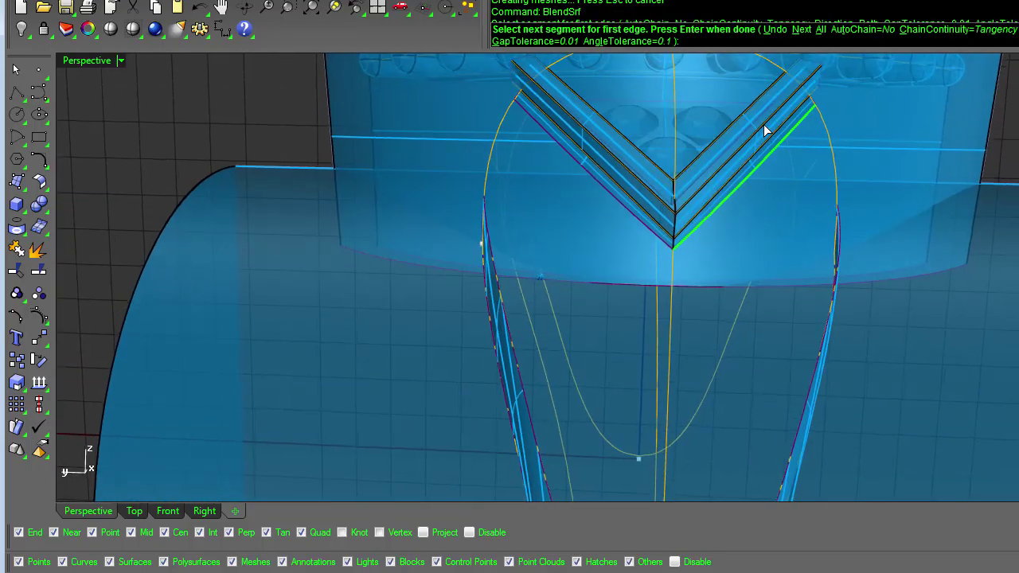
{"action": "key", "text": "Left"}
{"action": "key", "text": "Left"}
{"action": "left_click", "coordinate": [673, 221]}
{"action": "key", "text": "Left"}
{"action": "key", "text": "Left"}
{"action": "key", "text": "Left"}
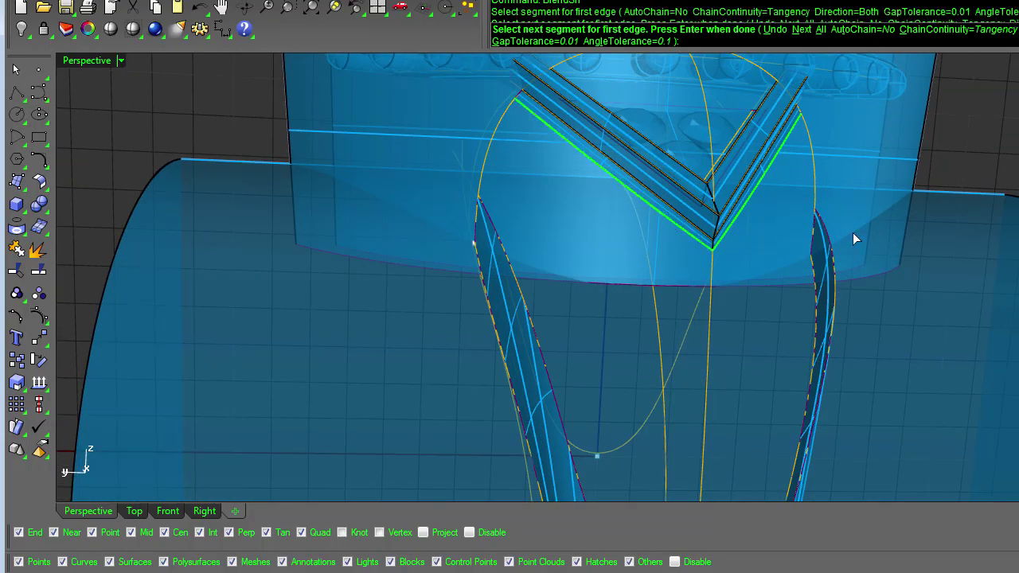
{"action": "key", "text": "Left"}
{"action": "key", "text": "Left"}
{"action": "key", "text": "Left"}
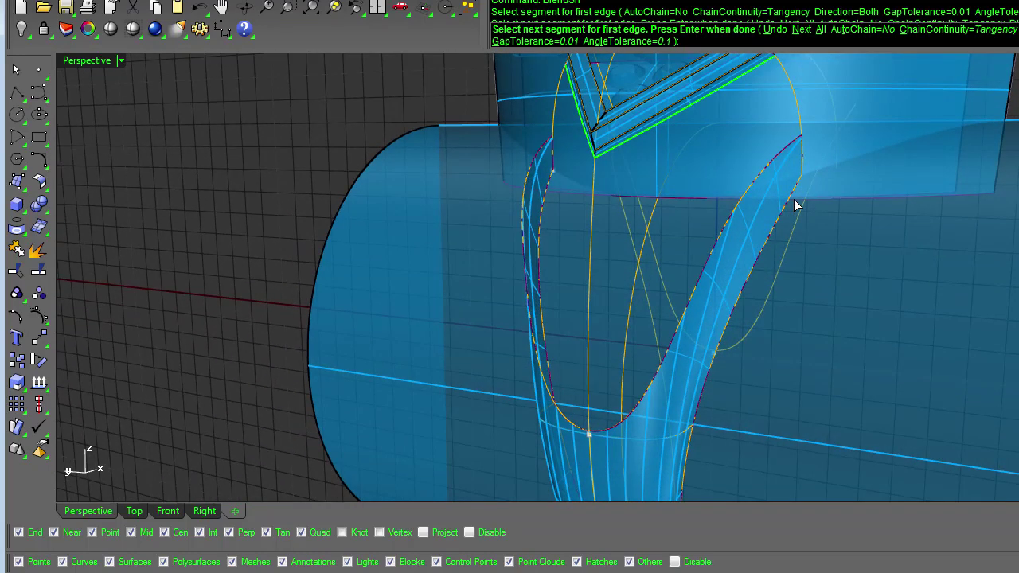
{"action": "key", "text": "Return"}
Step: Set the shank's U-shaped upper edge as the blend's second edge and check the previewed surface
{"action": "key", "text": "Left"}
{"action": "left_click", "coordinate": [801, 137]}
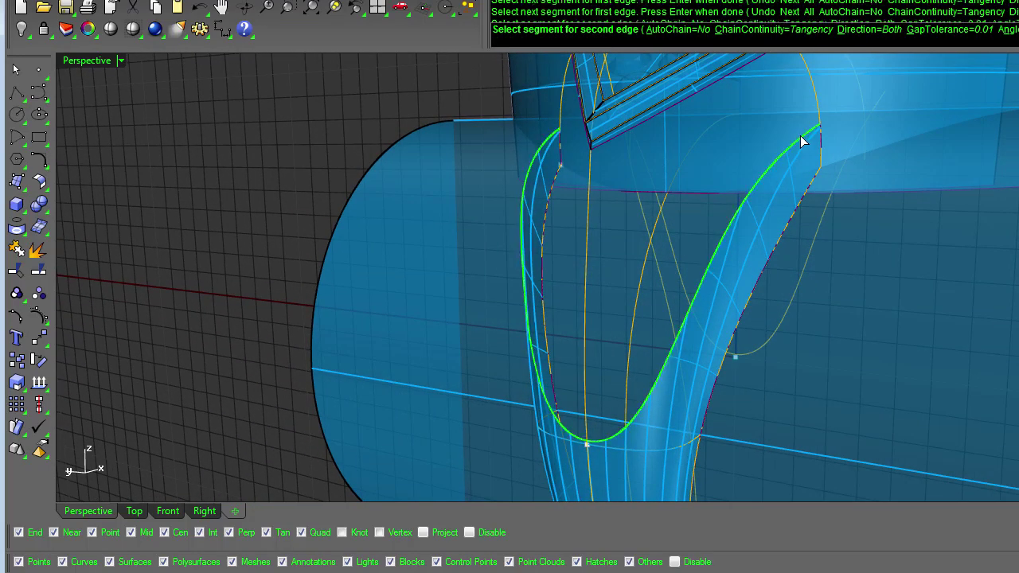
{"action": "key", "text": "Return"}
{"action": "key", "text": "Left"}
{"action": "key", "text": "Left"}
{"action": "key", "text": "Left"}
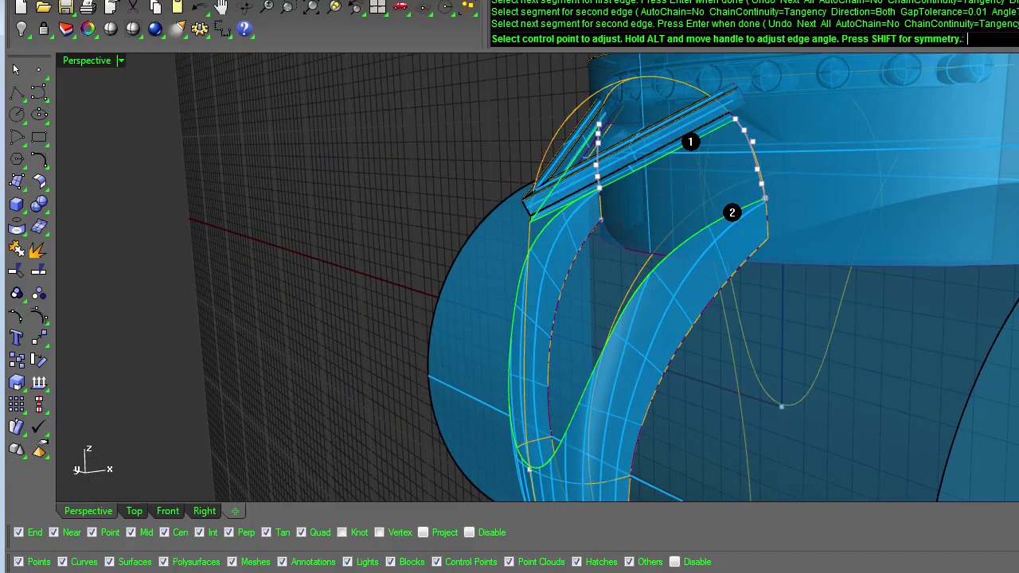
{"action": "key", "text": "Left"}
{"action": "key", "text": "Left"}
{"action": "key", "text": "Left"}
{"action": "key", "text": "Left"}
{"action": "key", "text": "Left"}
{"action": "key", "text": "Left"}
{"action": "key", "text": "Left"}
{"action": "key", "text": "Left"}
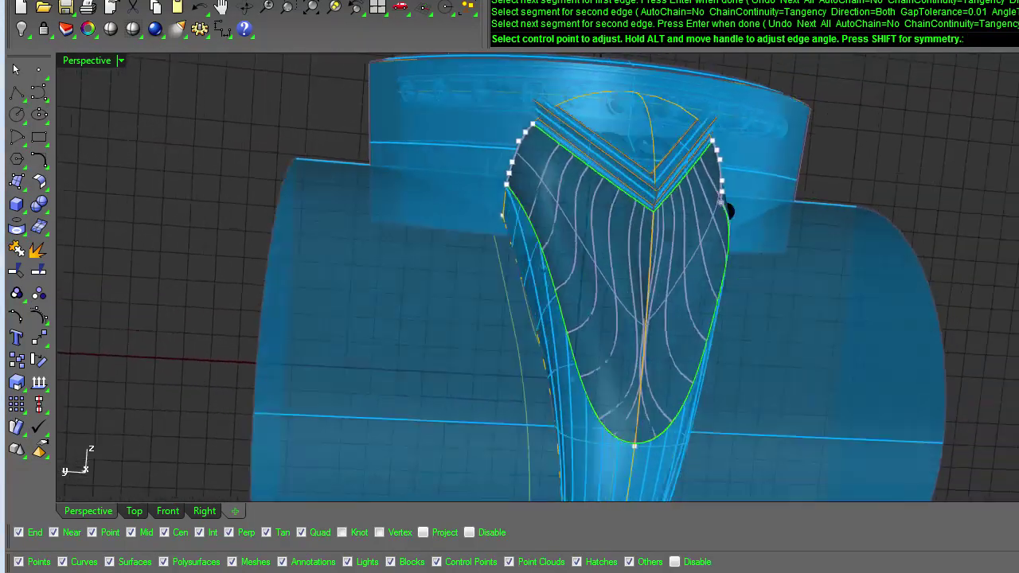
Step: Accept the blend between the V and the shank and project the U-shaped curve onto the surface
{"action": "key", "text": "Left"}
{"action": "key", "text": "Left"}
{"action": "key", "text": "Left"}
{"action": "key", "text": "Left"}
{"action": "key", "text": "Left"}
{"action": "key", "text": "Left"}
{"action": "key", "text": "Left"}
{"action": "key", "text": "Left"}
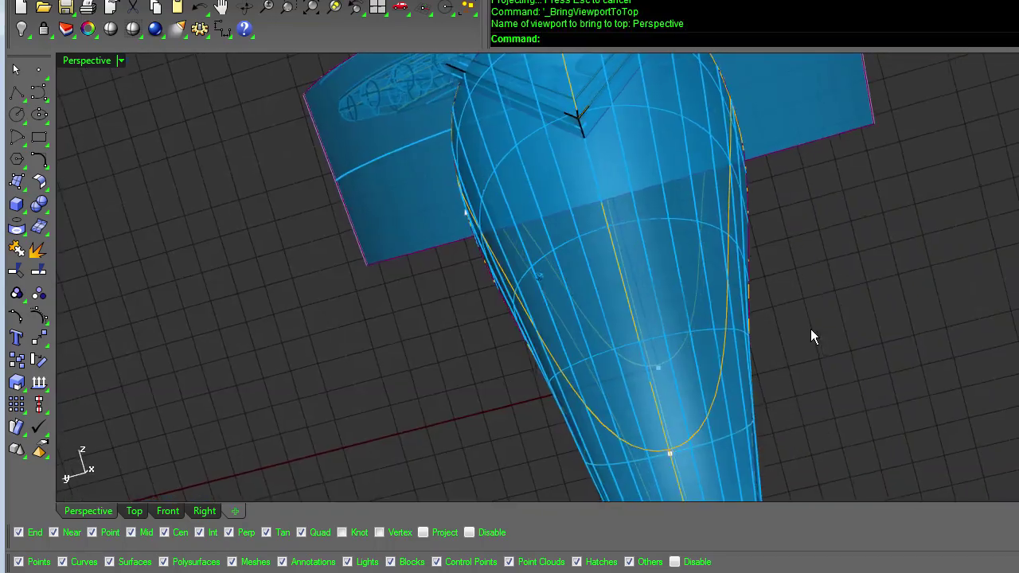
Step: Examine the projected curve's path over the blended shank, selecting the curve to follow it around both sides
{"action": "key", "text": "Left"}
{"action": "key", "text": "Left"}
{"action": "key", "text": "Left"}
{"action": "key", "text": "Left"}
{"action": "key", "text": "Left"}
{"action": "key", "text": "Left"}
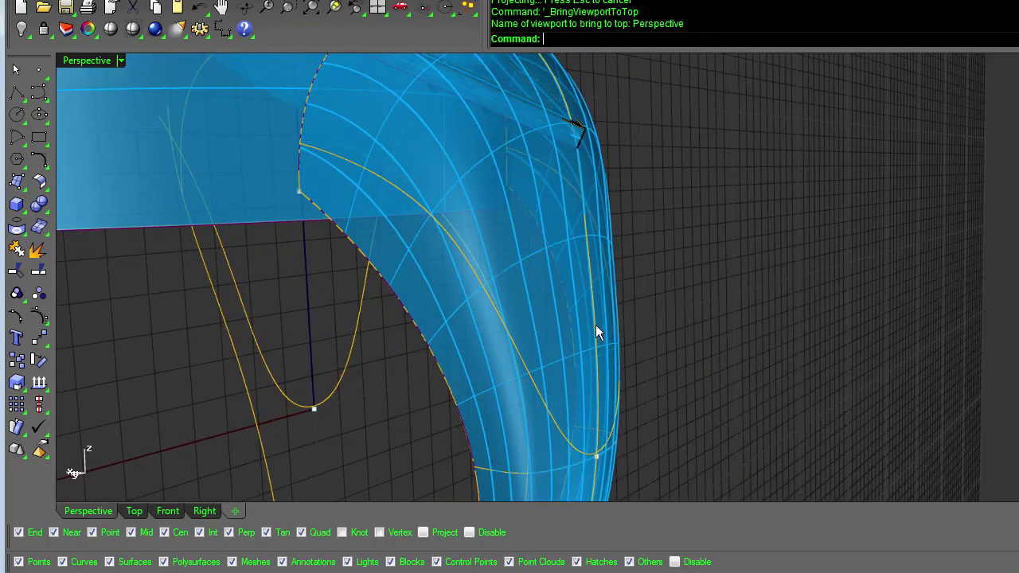
{"action": "left_click", "coordinate": [513, 352]}
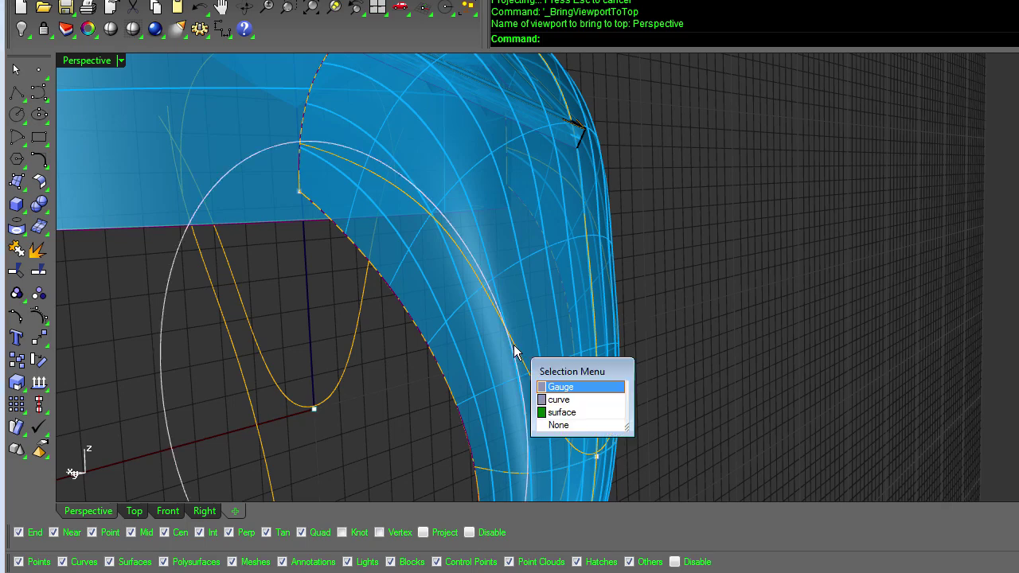
{"action": "left_click", "coordinate": [587, 425]}
{"action": "left_click", "coordinate": [544, 397]}
{"action": "right_click_drag", "start_coordinate": [544, 398], "coordinate": [382, 341]}
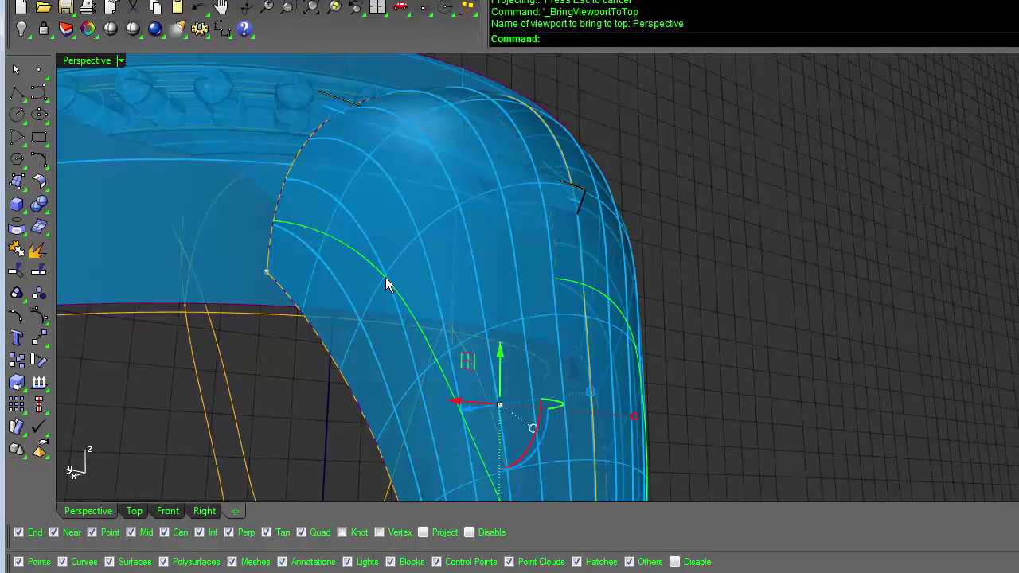
{"action": "right_click_drag", "start_coordinate": [385, 277], "coordinate": [387, 210]}
{"action": "right_click_drag", "start_coordinate": [263, 338], "coordinate": [346, 199]}
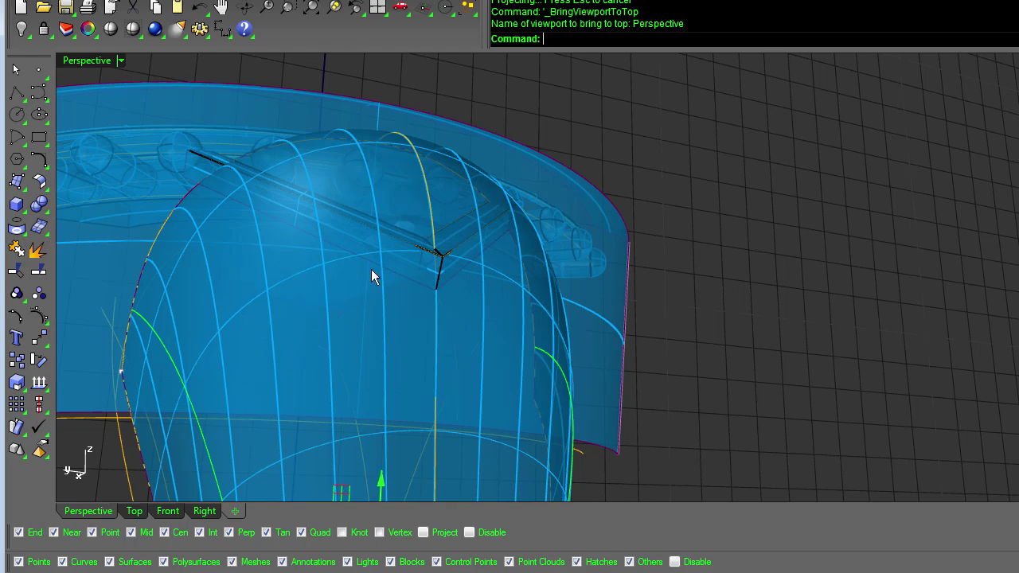
{"action": "right_click_drag", "start_coordinate": [371, 269], "coordinate": [371, 262]}
Step: Show the U-shaped source curve's control points and move two of them on one side outward toward the shank's side profile
{"action": "key", "text": "Left"}
{"action": "key", "text": "Left"}
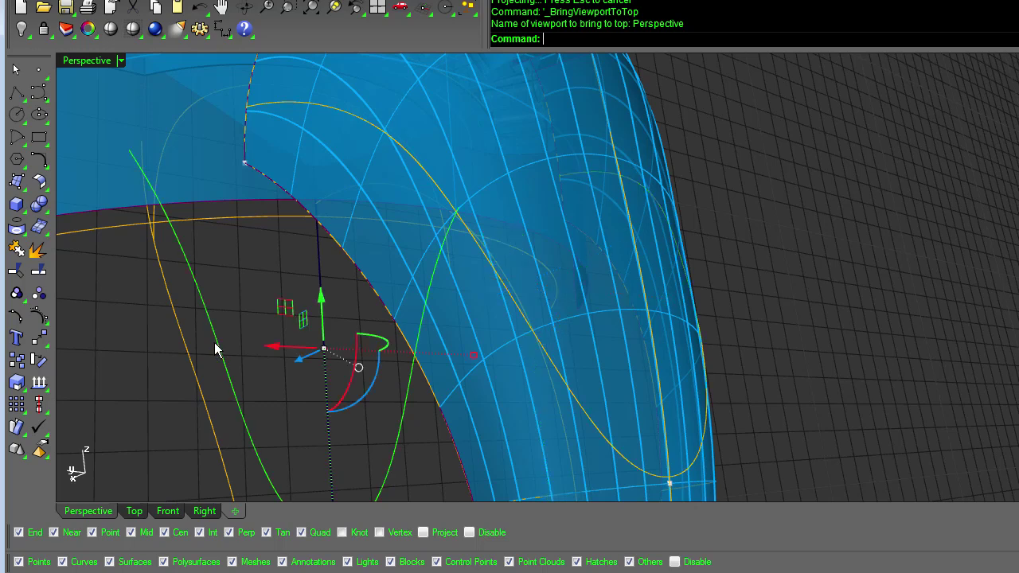
{"action": "key", "text": "F10"}
{"action": "right_click_drag", "start_coordinate": [273, 350], "coordinate": [317, 355]}
{"action": "left_click", "coordinate": [296, 396]}
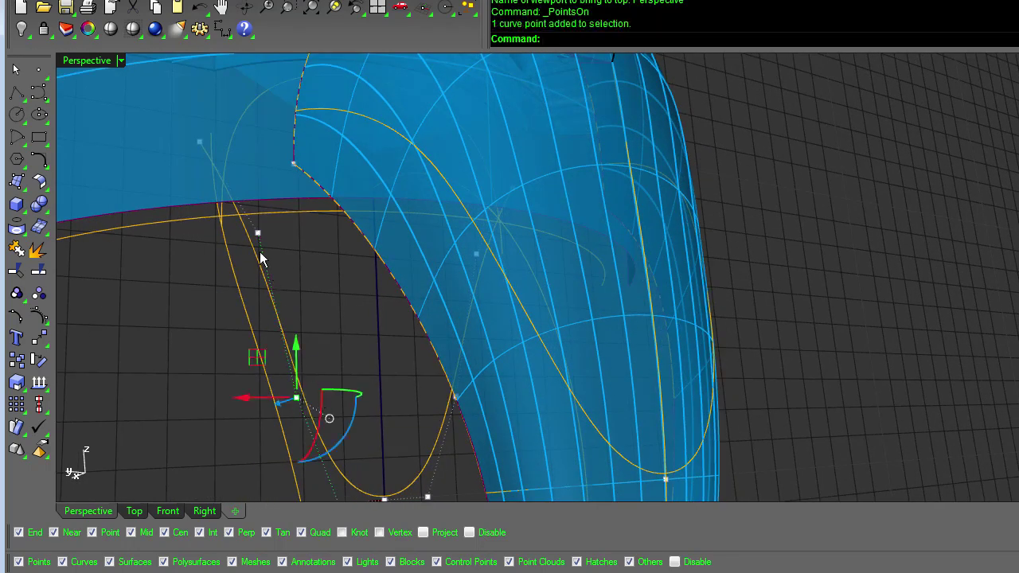
{"action": "left_click", "coordinate": [259, 233], "text": "shift"}
{"action": "left_click_drag", "start_coordinate": [239, 320], "coordinate": [220, 322]}
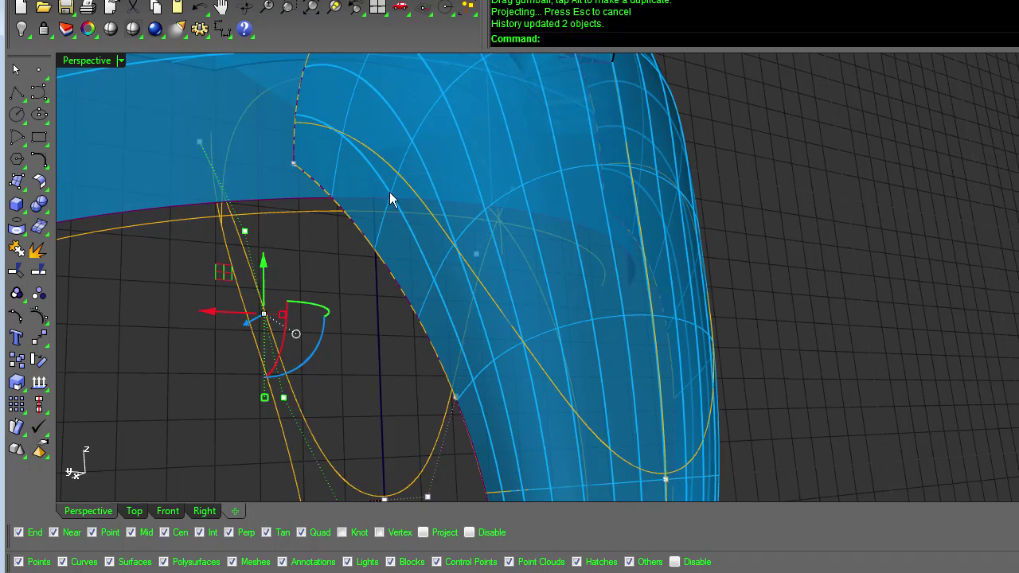
{"action": "right_click_drag", "start_coordinate": [422, 312], "coordinate": [418, 307]}
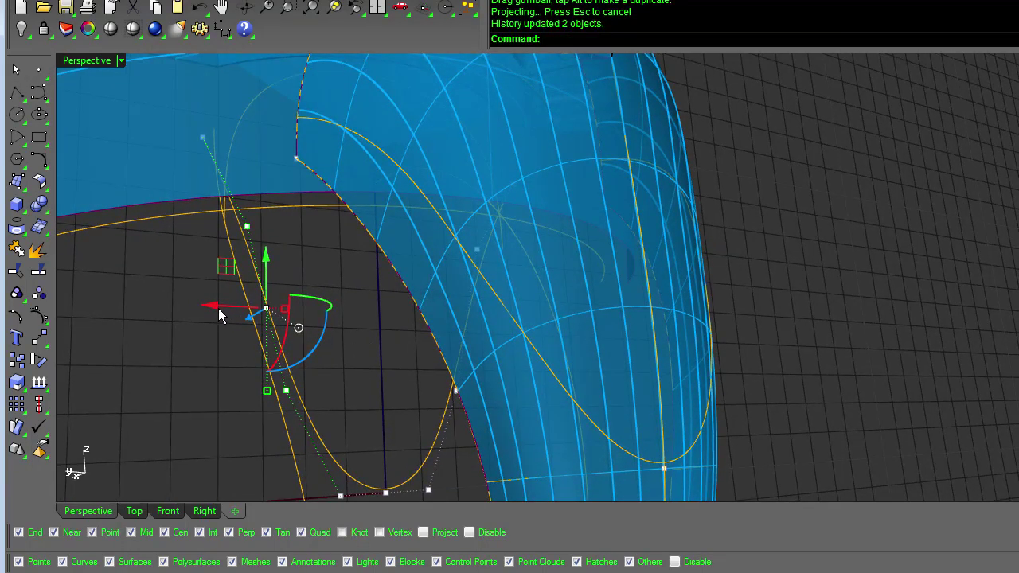
{"action": "left_click_drag", "start_coordinate": [218, 309], "coordinate": [204, 313]}
Step: Move the control point beside the bottom of the U-shaped source curve outward to widen its base
{"action": "left_click", "coordinate": [334, 397]}
{"action": "right_click_drag", "start_coordinate": [335, 397], "coordinate": [333, 388]}
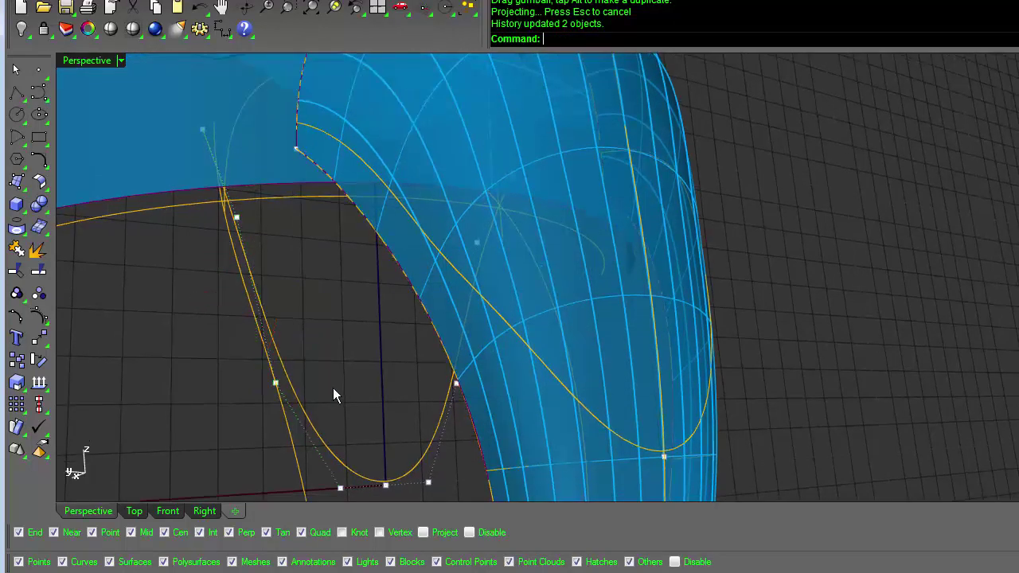
{"action": "left_click", "coordinate": [341, 486]}
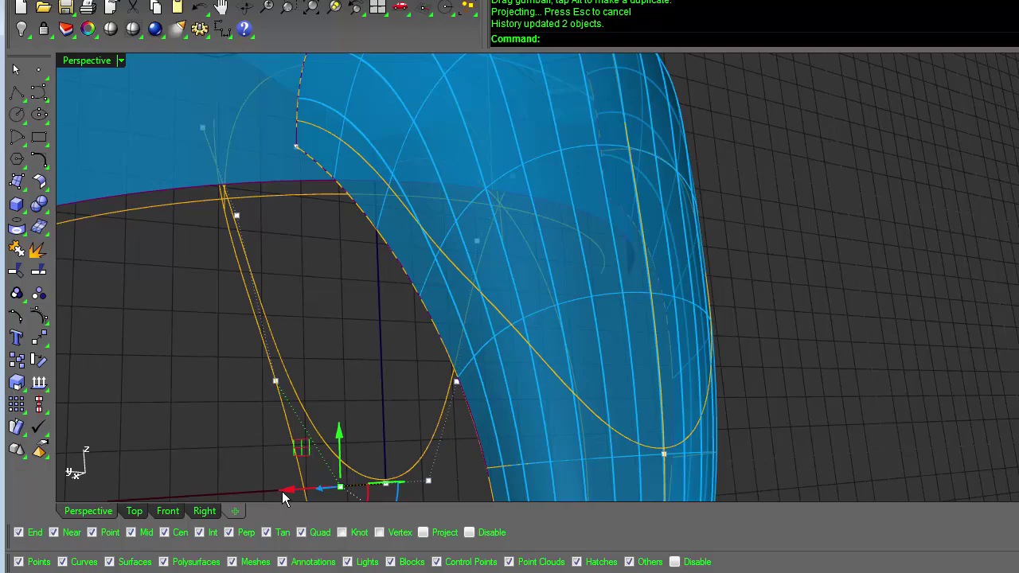
{"action": "left_click_drag", "start_coordinate": [282, 491], "coordinate": [261, 498]}
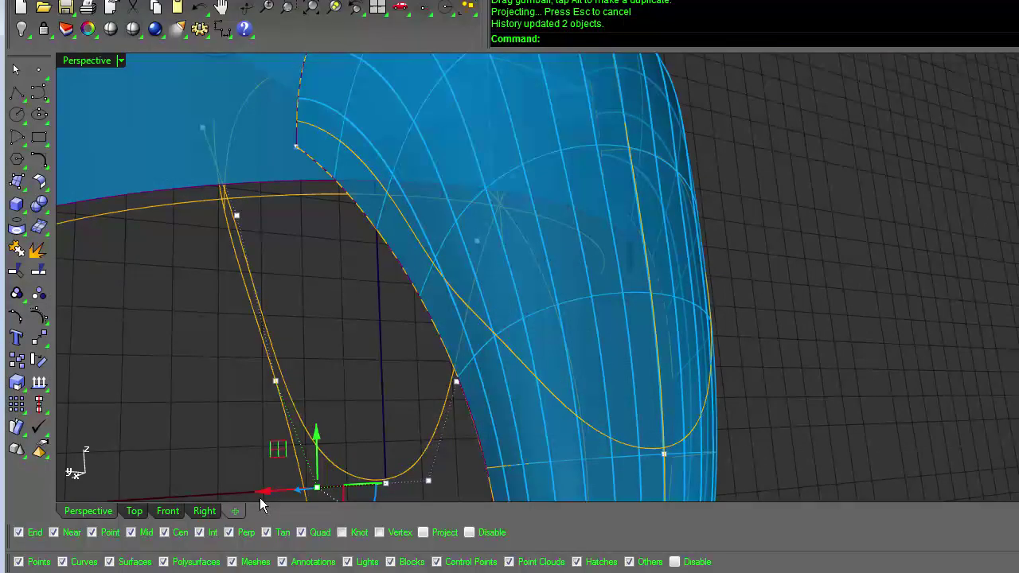
{"action": "right_click_drag", "start_coordinate": [259, 498], "coordinate": [266, 489]}
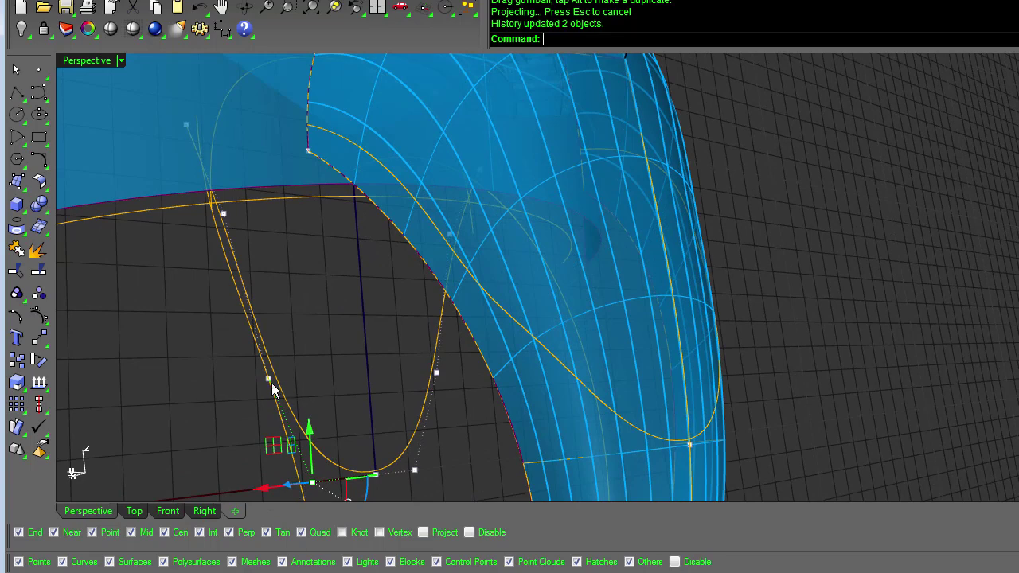
Step: Move the upper control point on the same side of the source curve slightly further outward
{"action": "key", "text": "Up"}
{"action": "left_click", "coordinate": [254, 239]}
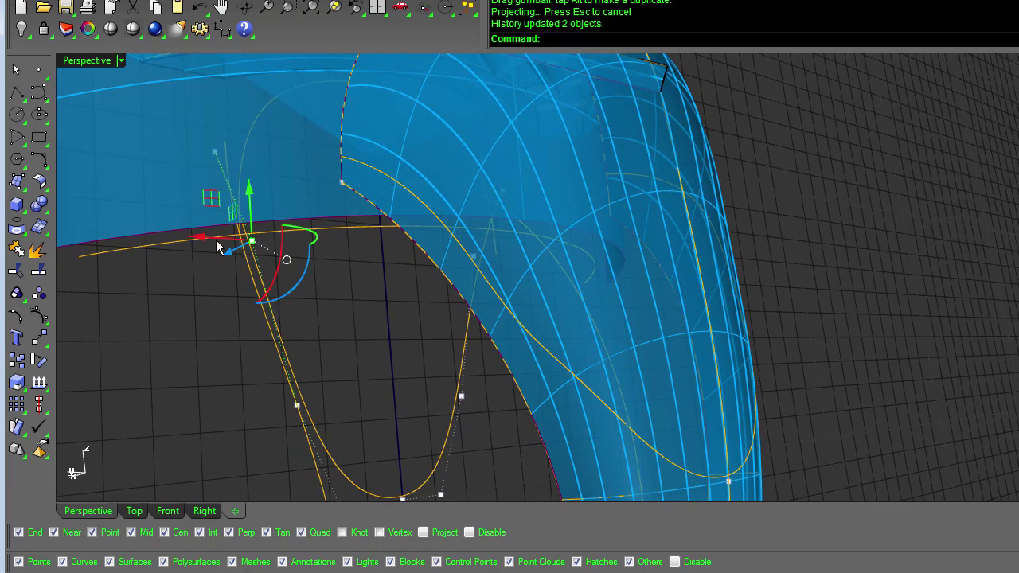
{"action": "left_click_drag", "start_coordinate": [204, 237], "coordinate": [201, 238]}
{"action": "left_click", "coordinate": [347, 314]}
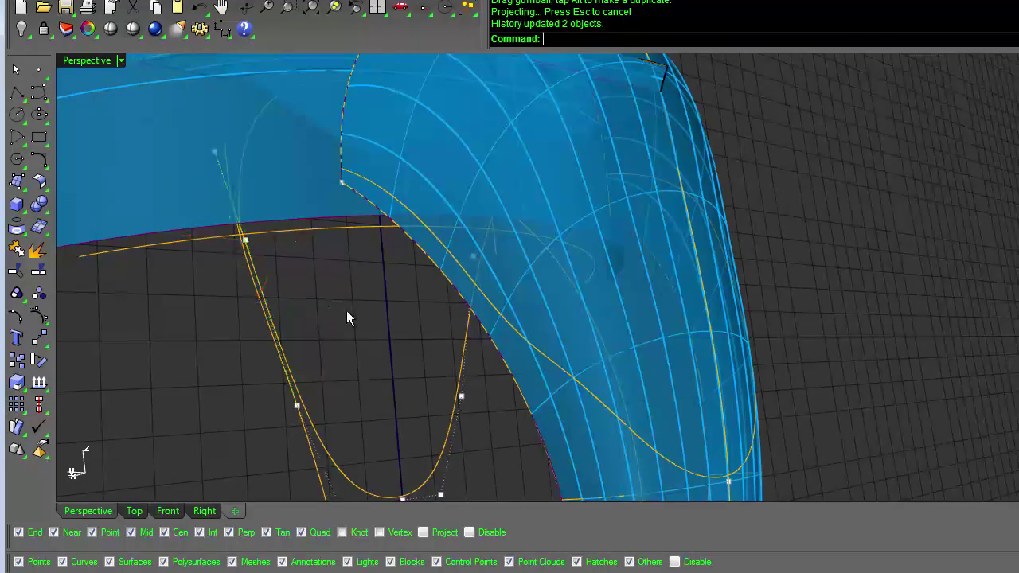
Step: Examine the updated projected curve on the shank from the side, end and underside
{"action": "key", "text": "Right"}
{"action": "key", "text": "Right"}
{"action": "key", "text": "Right"}
{"action": "key", "text": "Right"}
{"action": "key", "text": "Right"}
{"action": "key", "text": "Right"}
{"action": "key", "text": "Right"}
{"action": "key", "text": "Right"}
{"action": "key", "text": "Right"}
{"action": "key", "text": "Right"}
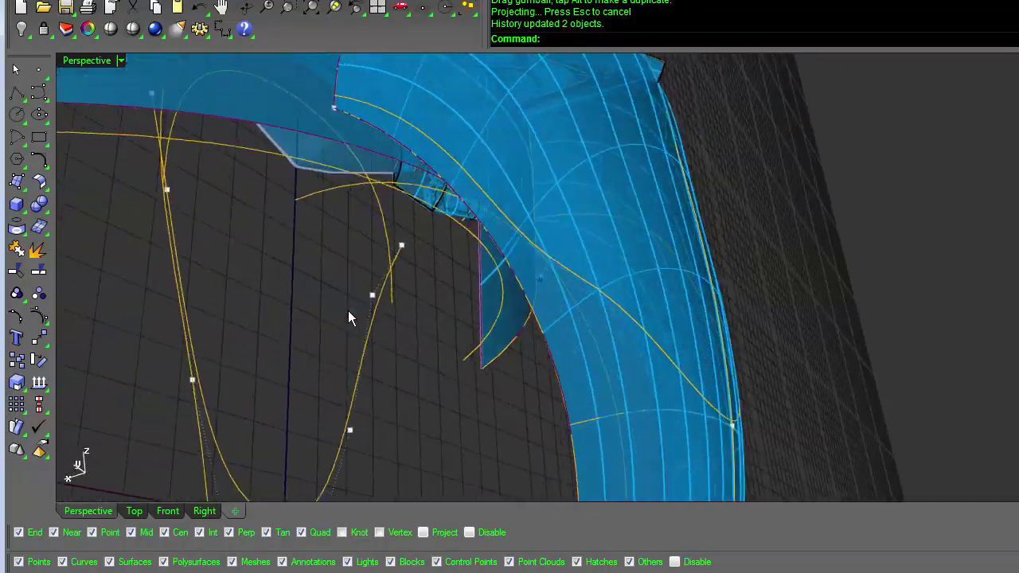
{"action": "key", "text": "Right"}
{"action": "key", "text": "Right"}
{"action": "key", "text": "Right"}
{"action": "key", "text": "Right"}
{"action": "key", "text": "Right"}
{"action": "key", "text": "Right"}
{"action": "key", "text": "Right"}
{"action": "key", "text": "Right"}
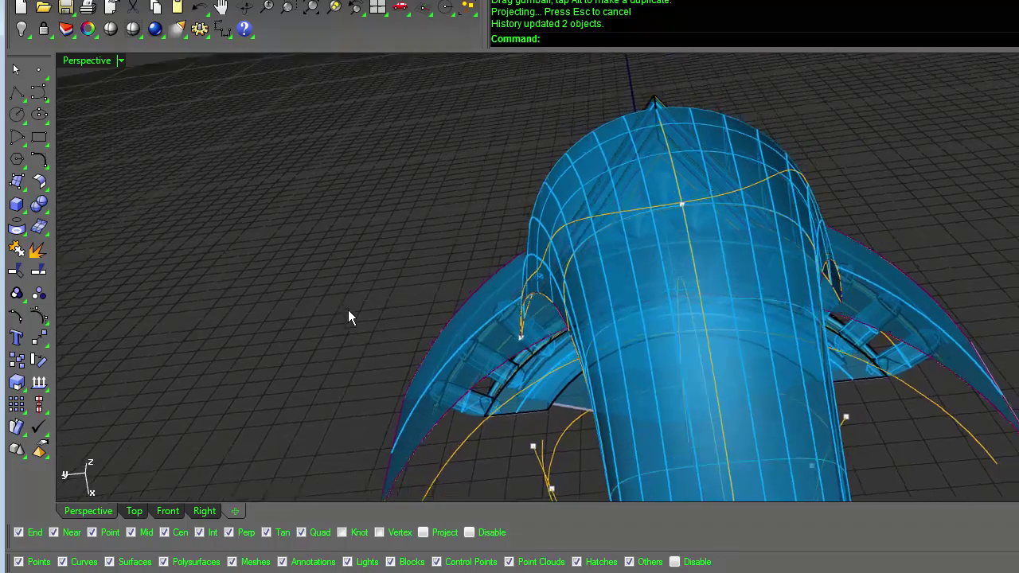
{"action": "key", "text": "Right"}
{"action": "key", "text": "Right"}
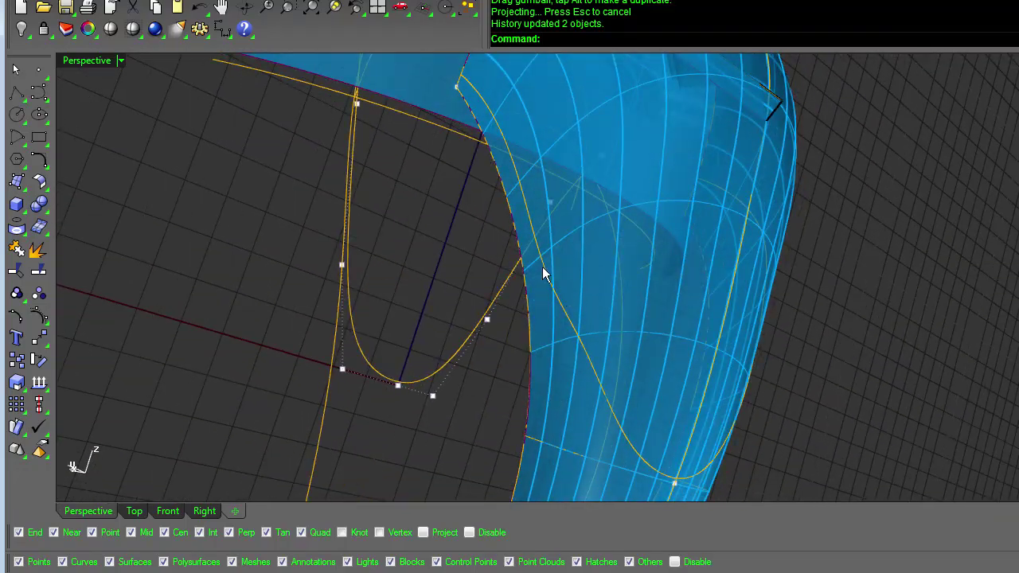
Step: Move the side control point of the U-shaped source curve slightly upward and inward
{"action": "key", "text": "Right"}
{"action": "key", "text": "Right"}
{"action": "key", "text": "Right"}
{"action": "key", "text": "Right"}
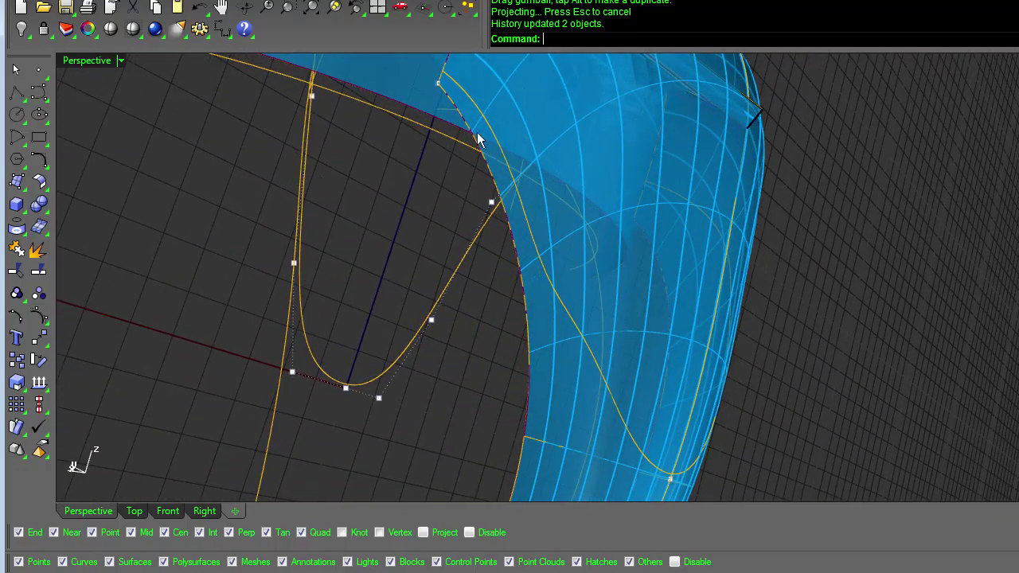
{"action": "right_click_drag", "start_coordinate": [575, 332], "coordinate": [550, 308]}
{"action": "right_click_drag", "start_coordinate": [505, 271], "coordinate": [496, 358]}
{"action": "scroll", "coordinate": [496, 358], "scroll_direction": "up", "scroll_amount": 5}
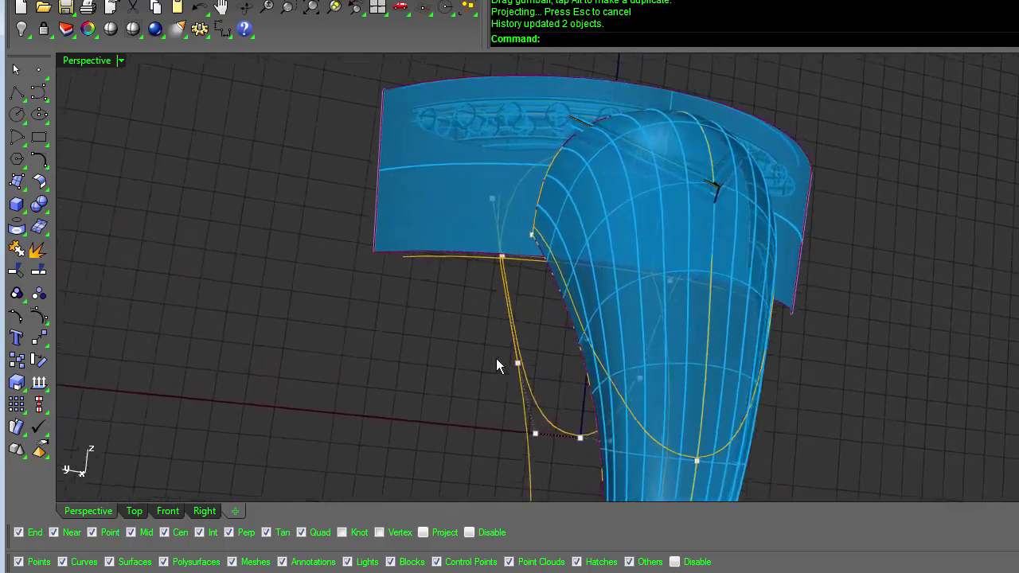
{"action": "left_click", "coordinate": [454, 365]}
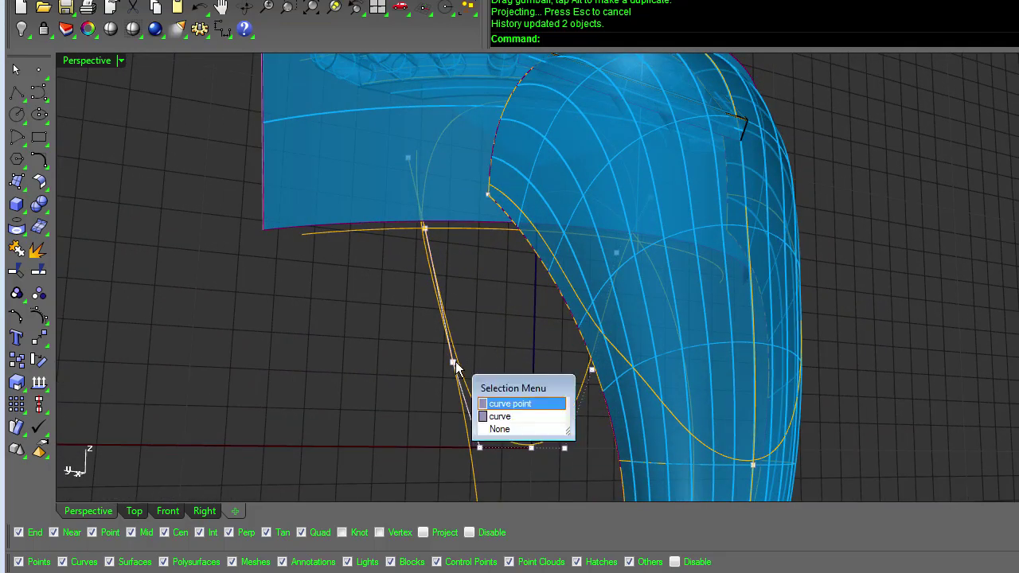
{"action": "left_click", "coordinate": [508, 405]}
{"action": "left_click_drag", "start_coordinate": [430, 328], "coordinate": [430, 311]}
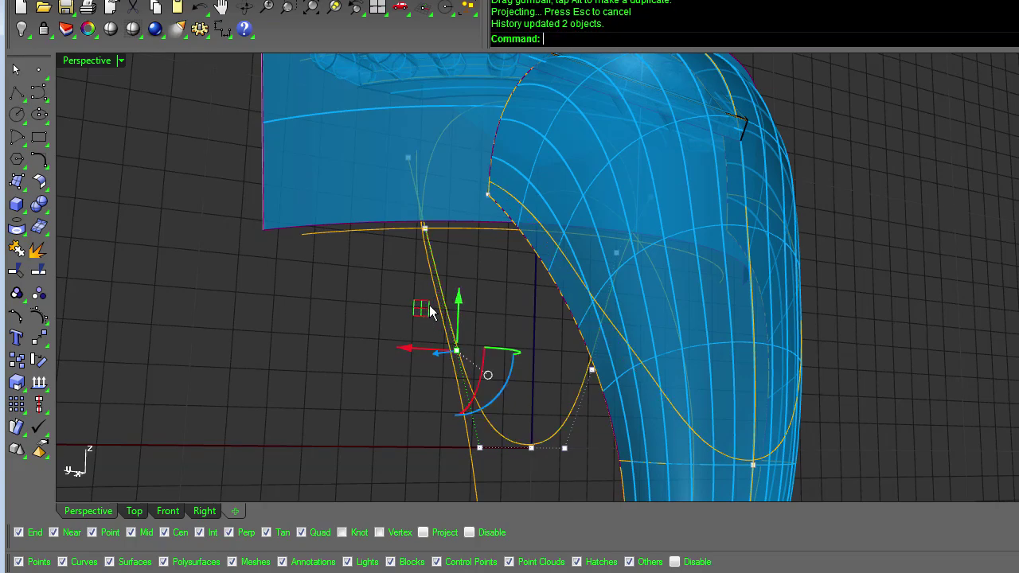
{"action": "left_click", "coordinate": [561, 367]}
Step: Examine the updated projected curve on the shank from the side, the end and around the V-shaped detail
{"action": "right_click_drag", "start_coordinate": [747, 322], "coordinate": [747, 321]}
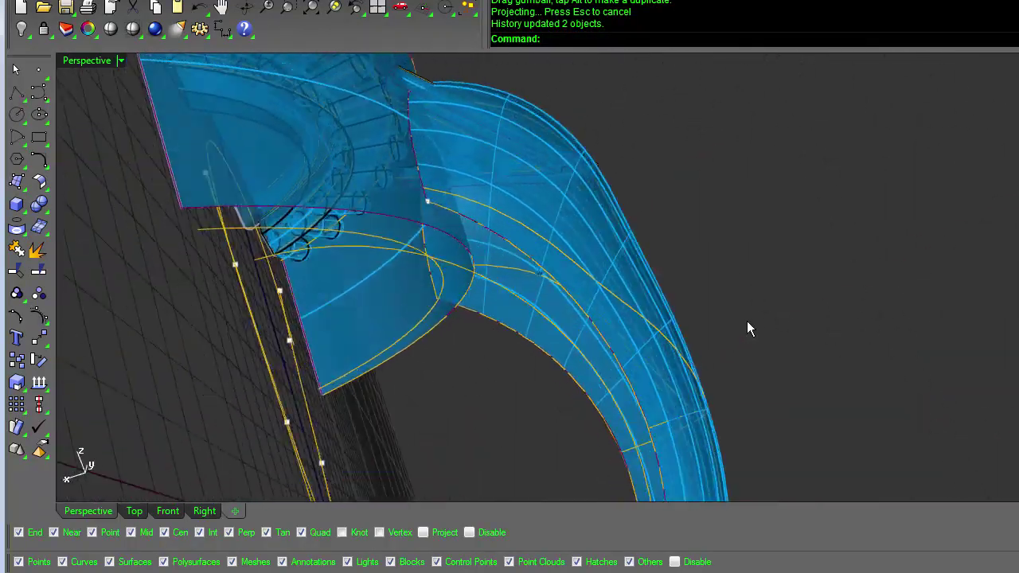
{"action": "key", "text": "Left"}
{"action": "key", "text": "Left"}
{"action": "key", "text": "Left"}
{"action": "key", "text": "Left"}
{"action": "key", "text": "Left"}
{"action": "key", "text": "Left"}
{"action": "key", "text": "Left"}
{"action": "key", "text": "Left"}
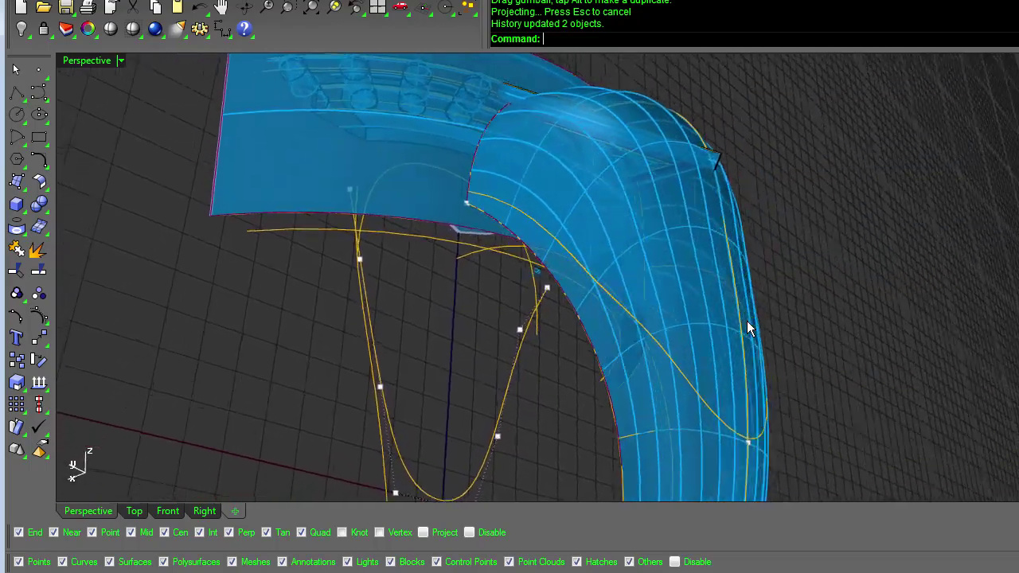
{"action": "key", "text": "Left"}
{"action": "key", "text": "Left"}
{"action": "key", "text": "Left"}
{"action": "key", "text": "Left"}
{"action": "key", "text": "Left"}
{"action": "key", "text": "Left"}
{"action": "key", "text": "Left"}
{"action": "key", "text": "Left"}
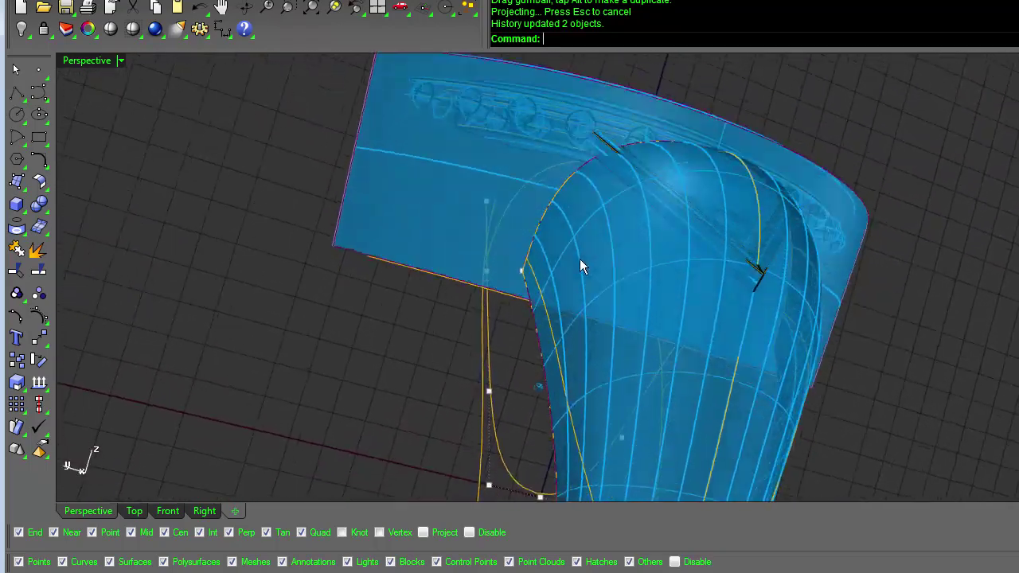
{"action": "right_click_drag", "start_coordinate": [579, 259], "coordinate": [582, 176]}
{"action": "right_click_drag", "start_coordinate": [869, 209], "coordinate": [841, 261]}
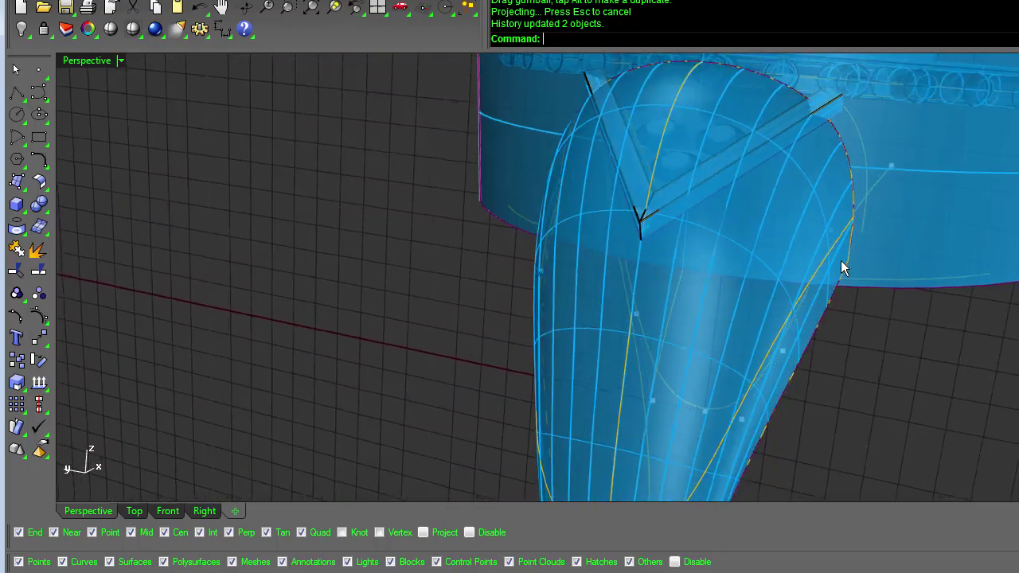
{"action": "scroll", "coordinate": [842, 268], "scroll_direction": "down", "scroll_amount": 5}
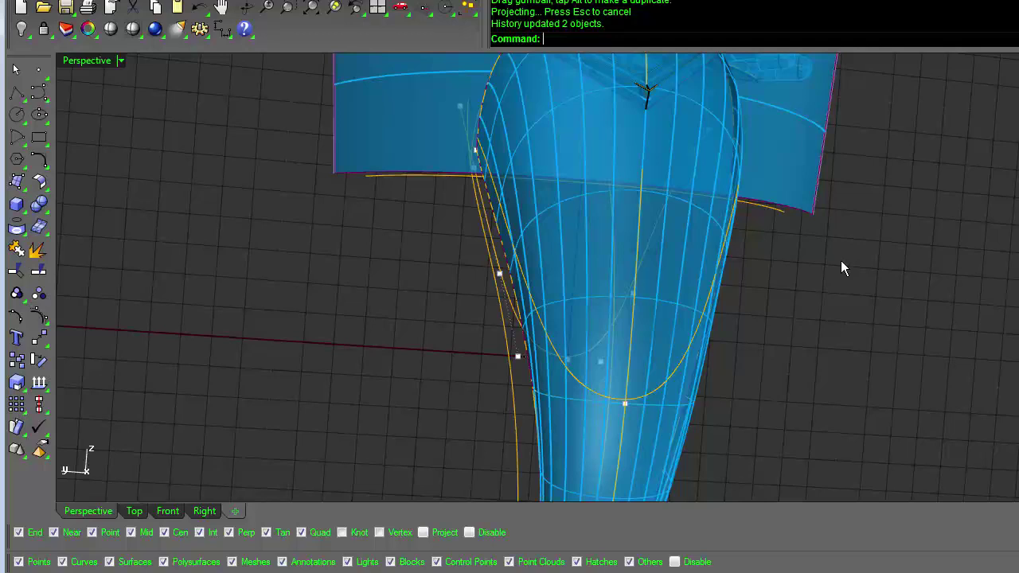
{"action": "key", "text": "Left"}
{"action": "key", "text": "Left"}
{"action": "key", "text": "Left"}
{"action": "key", "text": "Left"}
{"action": "key", "text": "Left"}
{"action": "key", "text": "Left"}
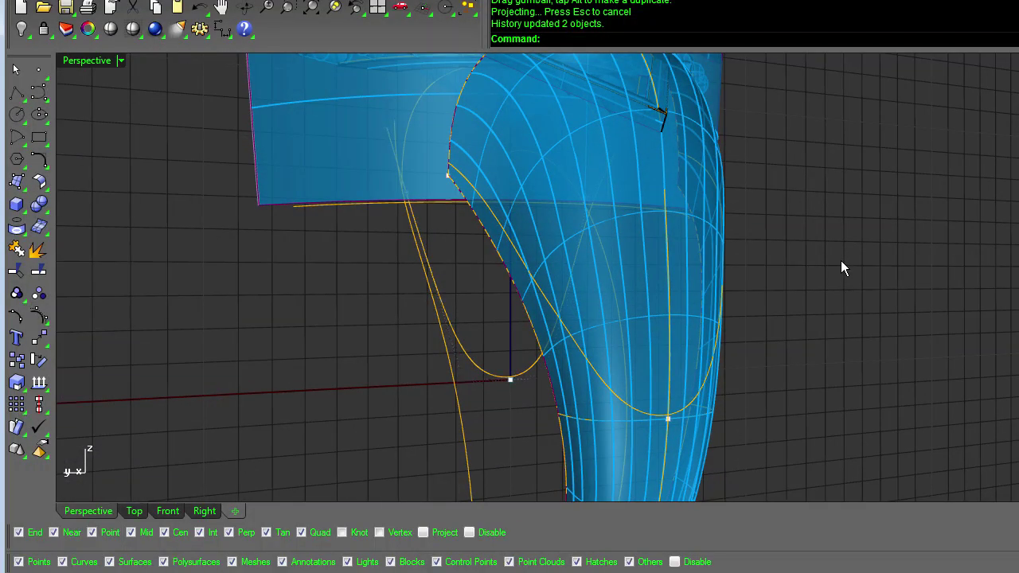
Step: Make the U-shaped source curve symmetrical with CurveSymmetry, using a user-defined vertical axis through its bottom point
{"action": "type", "text": "ves"}
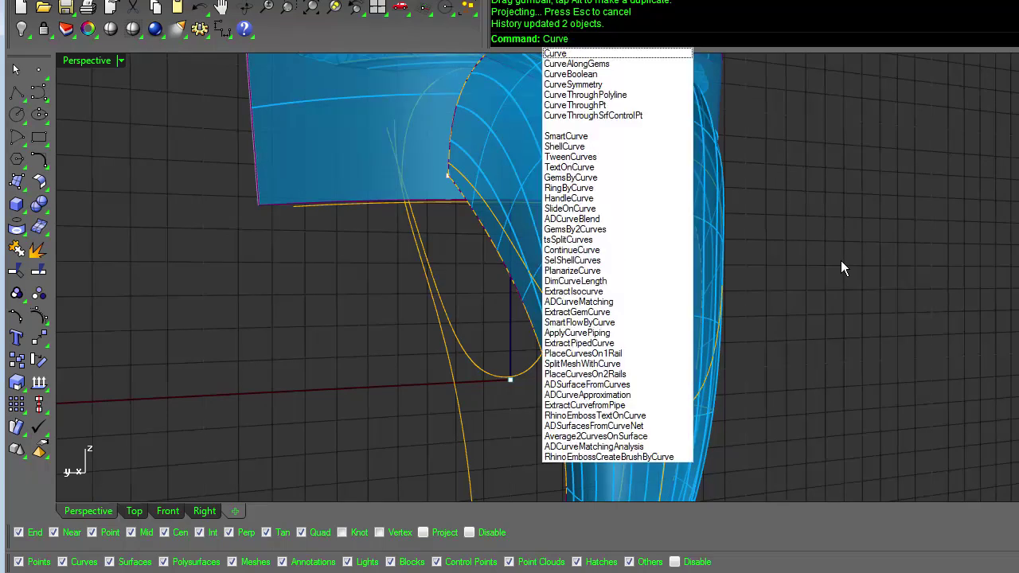
{"action": "key", "text": "Return"}
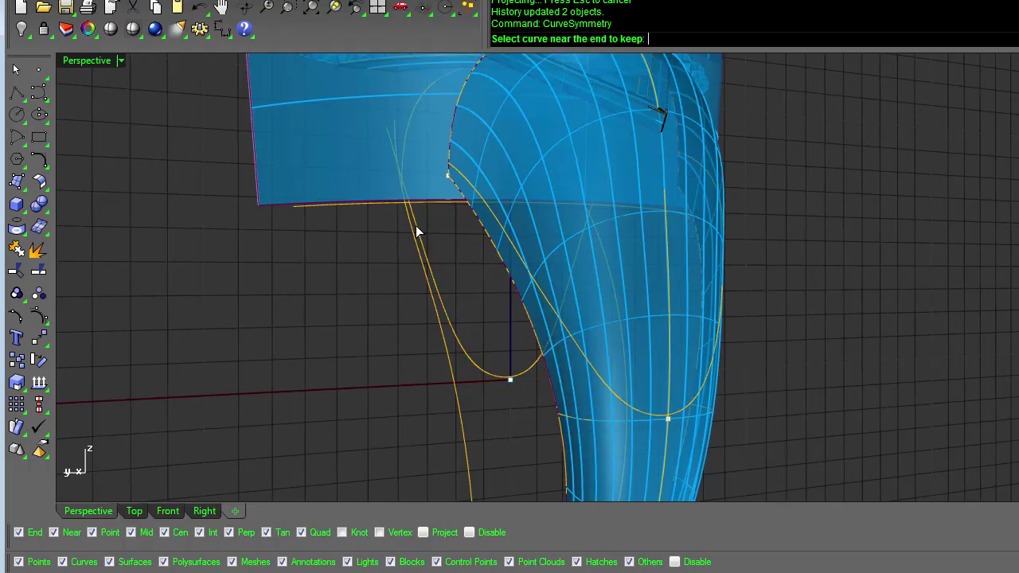
{"action": "left_click", "coordinate": [415, 231]}
{"action": "left_click", "coordinate": [711, 38]}
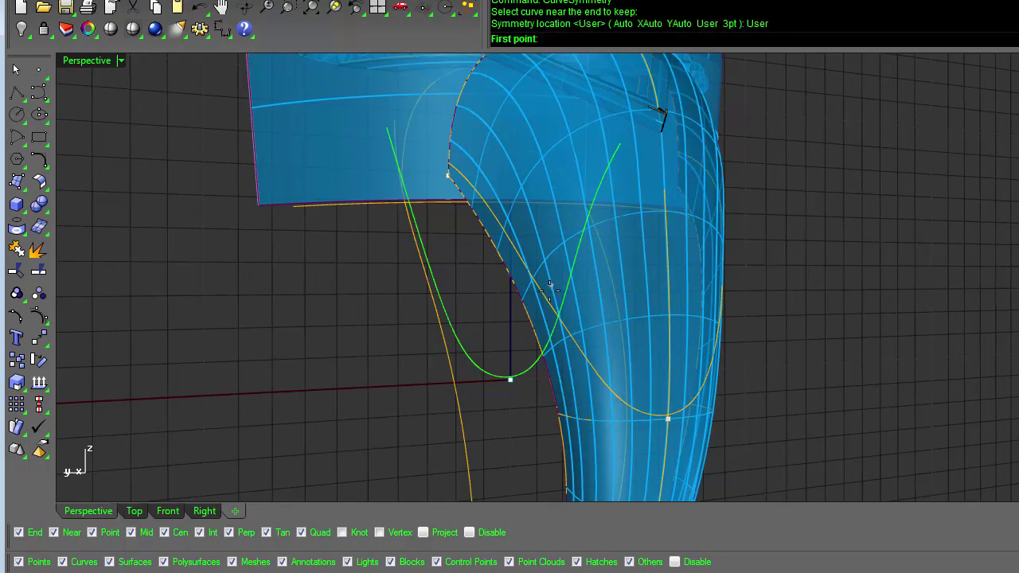
{"action": "left_click", "coordinate": [511, 380]}
{"action": "left_click", "coordinate": [511, 329]}
{"action": "right_click_drag", "start_coordinate": [480, 295], "coordinate": [482, 300]}
Step: Delete the old projected curve and project the symmetrical U-shaped curve onto the blended shank surface
{"action": "left_click", "coordinate": [597, 238]}
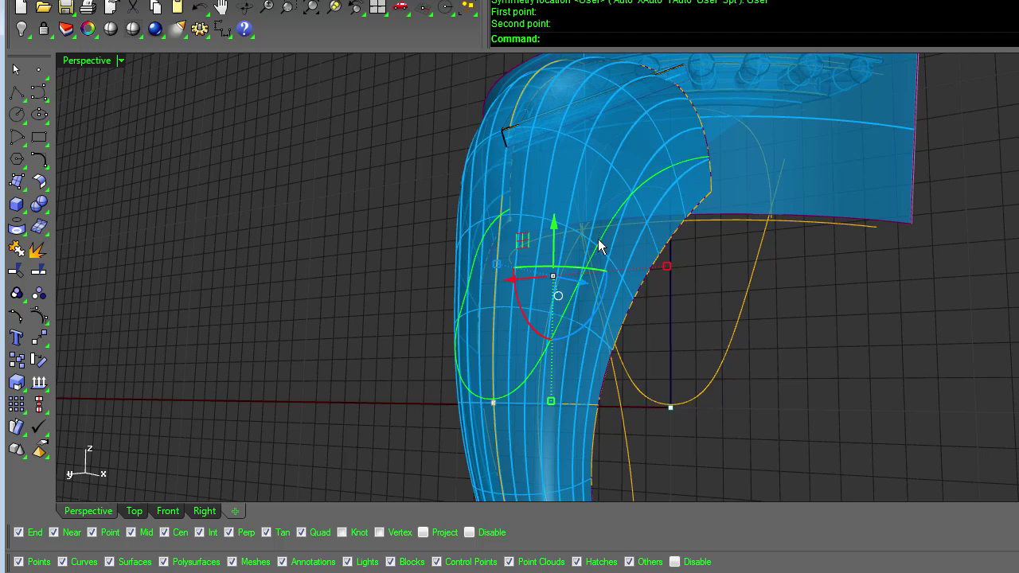
{"action": "key", "text": "Delete"}
{"action": "key", "text": "Left"}
{"action": "key", "text": "Left"}
{"action": "key", "text": "Left"}
{"action": "key", "text": "Left"}
{"action": "key", "text": "Left"}
{"action": "key", "text": "Left"}
{"action": "left_click", "coordinate": [522, 380]}
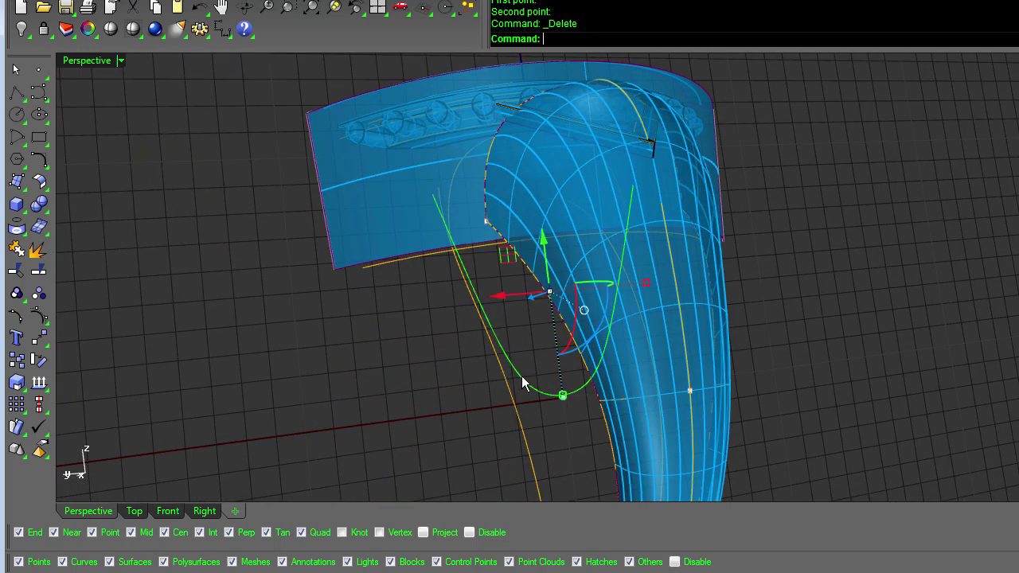
{"action": "type", "text": "Project"}
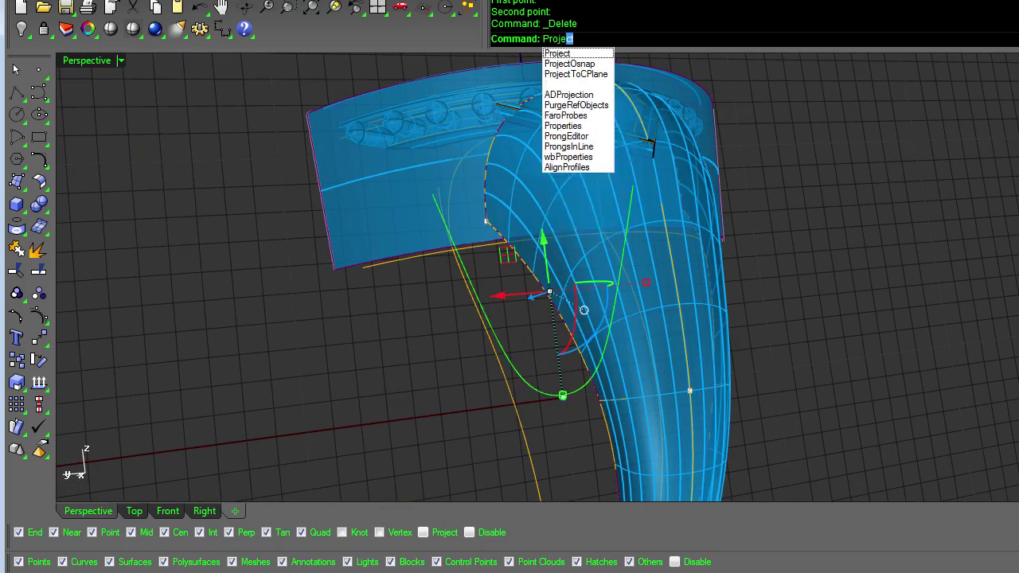
{"action": "key", "text": "Return"}
{"action": "left_click", "coordinate": [630, 369]}
{"action": "key", "text": "Return"}
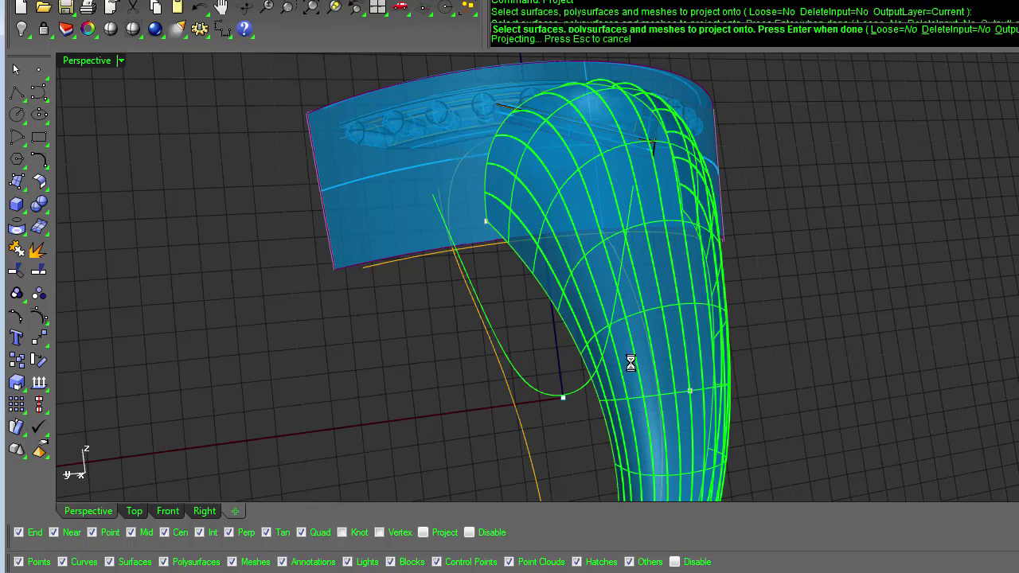
Step: Trim away the shank surface inside the newly projected U-shaped curve, on the V-shaped detail's side
{"action": "key", "text": "Left"}
{"action": "key", "text": "Left"}
{"action": "key", "text": "Left"}
{"action": "key", "text": "Left"}
{"action": "key", "text": "Left"}
{"action": "key", "text": "Left"}
{"action": "key", "text": "Left"}
{"action": "key", "text": "Left"}
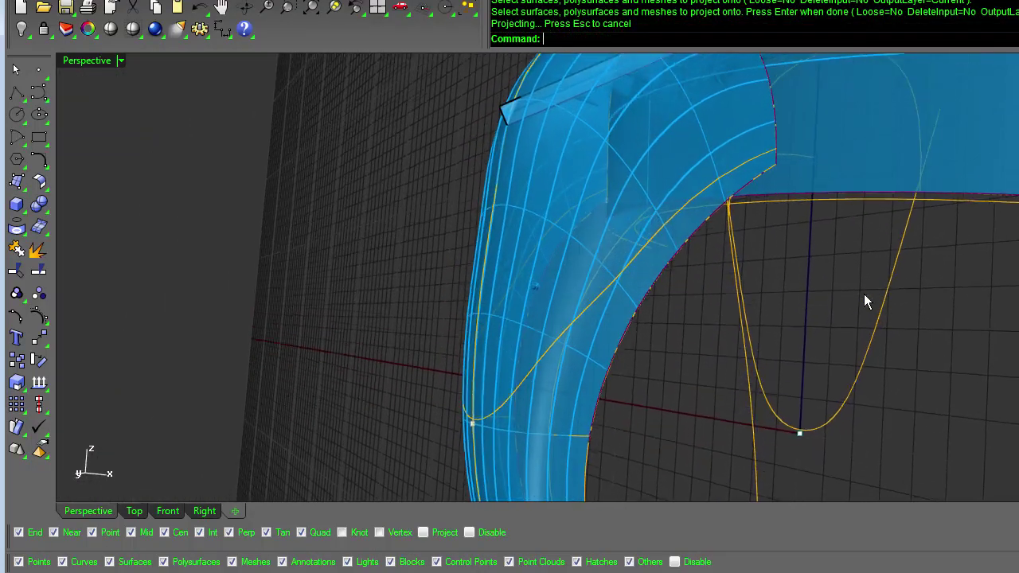
{"action": "left_click", "coordinate": [644, 251]}
{"action": "key", "text": "ctrl+t"}
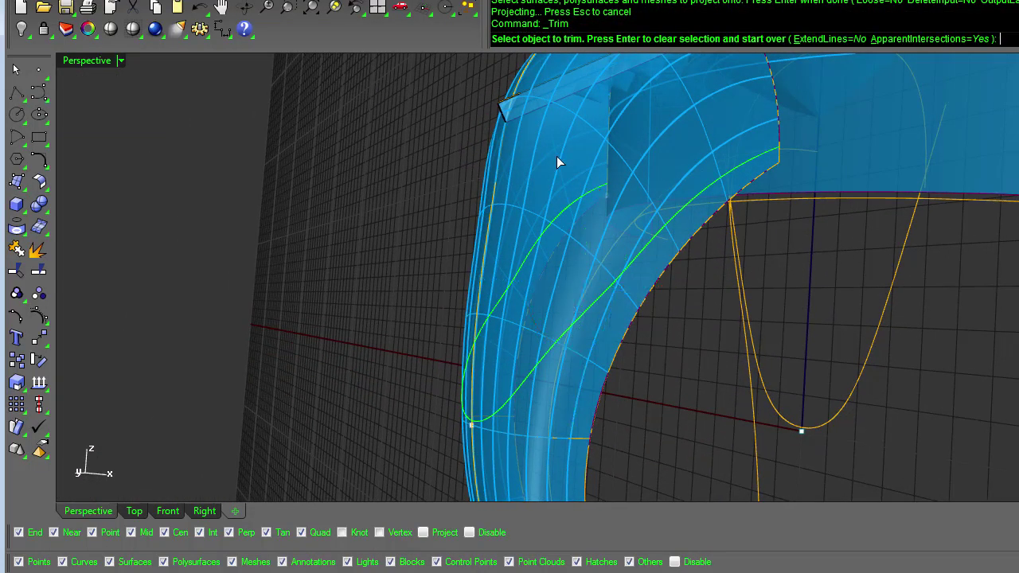
{"action": "left_click", "coordinate": [557, 157]}
{"action": "right_click_drag", "start_coordinate": [557, 157], "coordinate": [917, 337]}
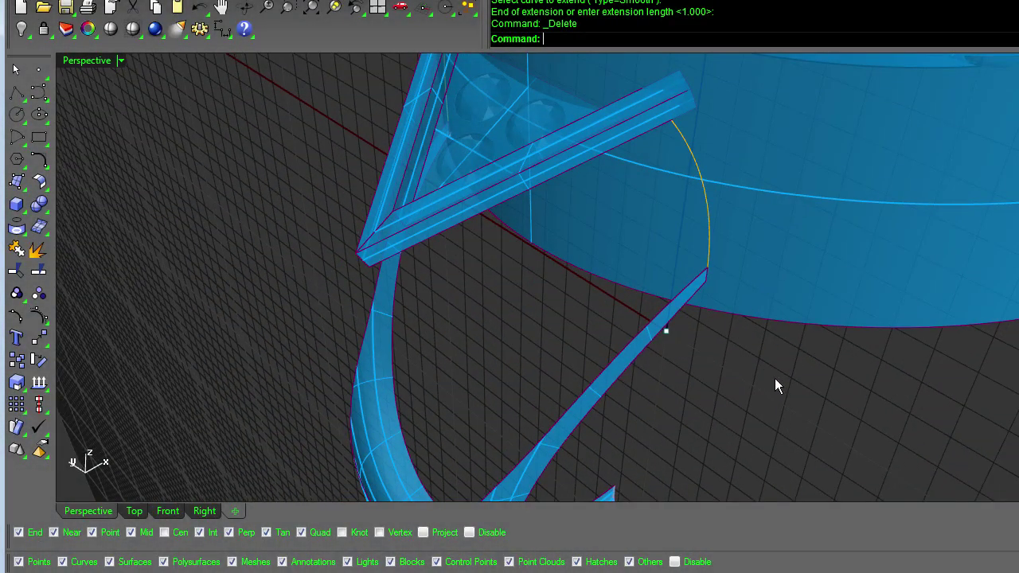
Step: Examine the trimmed shank's two arms and the side curves running up to the V-shaped detail
{"action": "right_click_drag", "start_coordinate": [750, 391], "coordinate": [755, 393]}
{"action": "key", "text": "Down"}
{"action": "key", "text": "Down"}
{"action": "key", "text": "Down"}
{"action": "key", "text": "Down"}
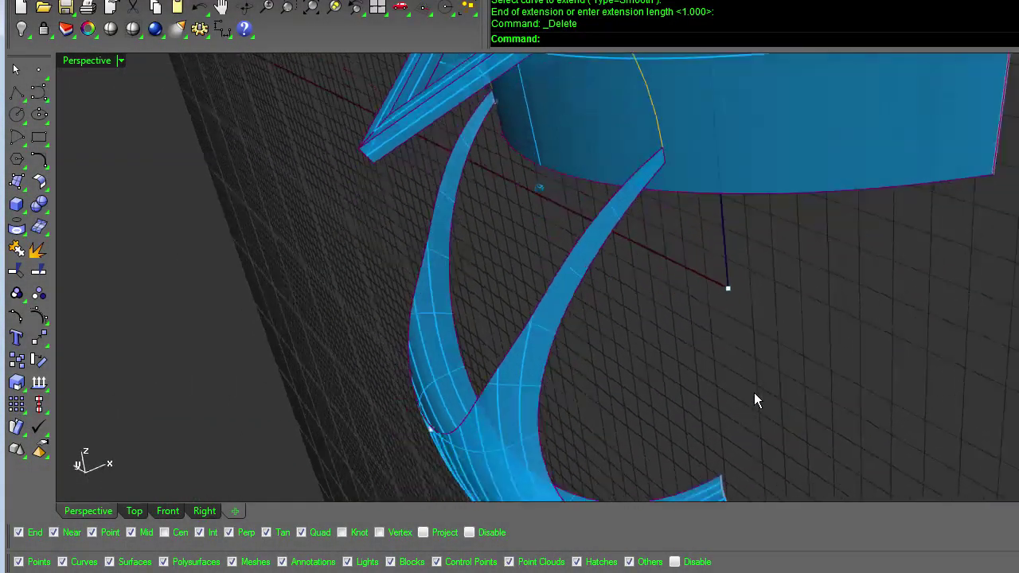
{"action": "right_click_drag", "start_coordinate": [754, 393], "coordinate": [667, 239]}
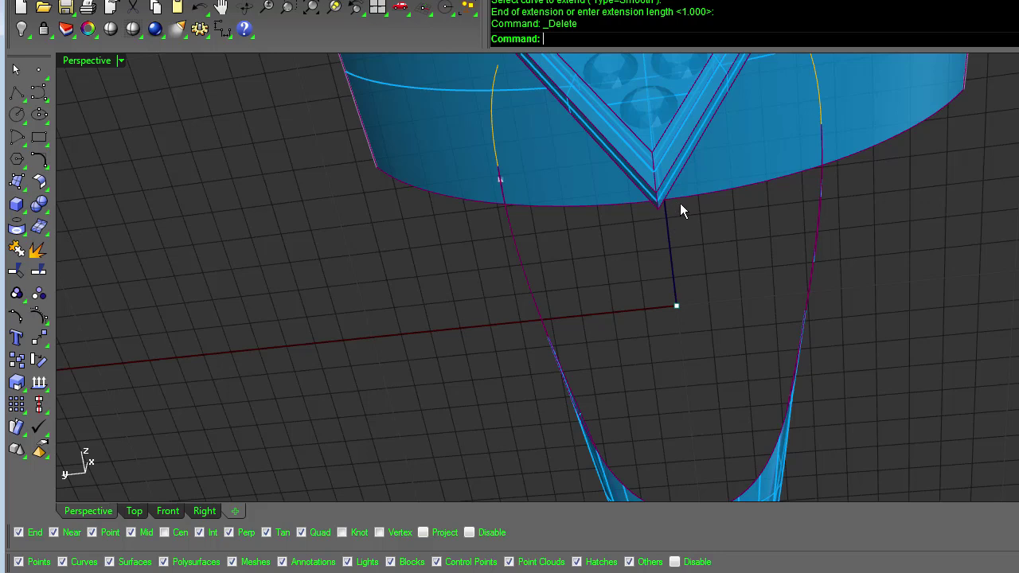
{"action": "key", "text": "Left"}
{"action": "key", "text": "Left"}
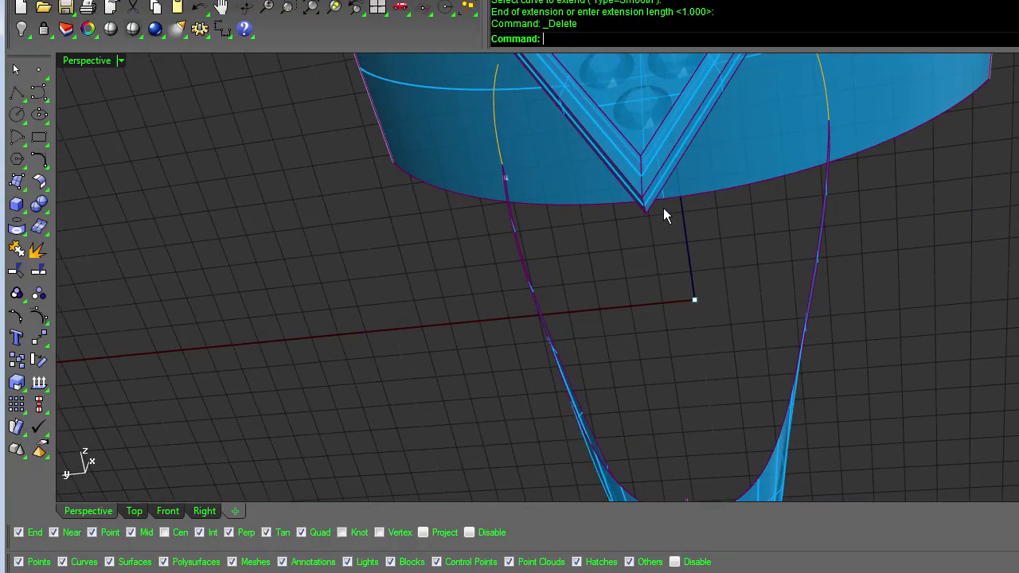
{"action": "right_click_drag", "start_coordinate": [642, 230], "coordinate": [621, 243]}
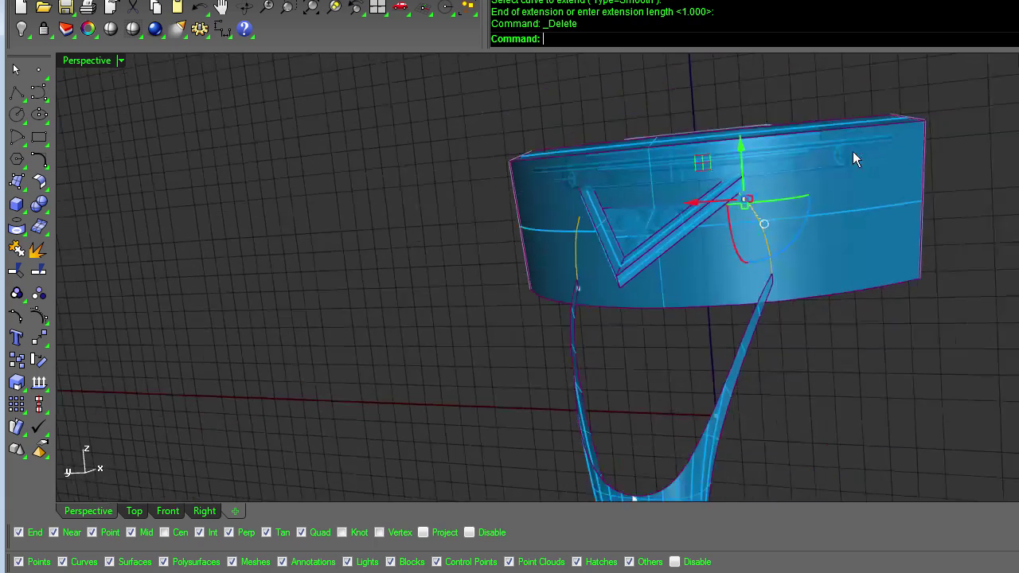
Step: Mirror a copy of the selected short curve at the V-shaped detail's arm end across the vertical axis through 0
{"action": "scroll", "coordinate": [853, 151], "scroll_direction": "down", "scroll_amount": 2}
{"action": "type", "text": "m"}
{"action": "type", "text": "0"}
{"action": "key", "text": "Return"}
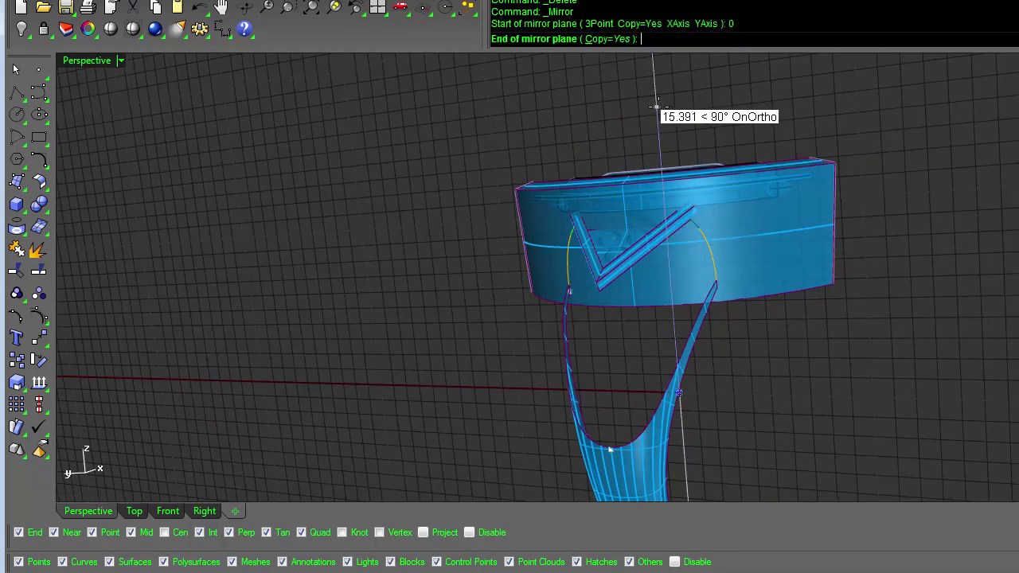
{"action": "left_click", "coordinate": [719, 120]}
Step: Extract the shank surface's V-direction isocurve at the midpoint of the U-shaped trimmed edge
{"action": "right_click_drag", "start_coordinate": [718, 121], "coordinate": [718, 120]}
{"action": "key", "text": "Right"}
{"action": "key", "text": "Right"}
{"action": "key", "text": "Right"}
{"action": "key", "text": "Right"}
{"action": "key", "text": "Right"}
{"action": "key", "text": "Right"}
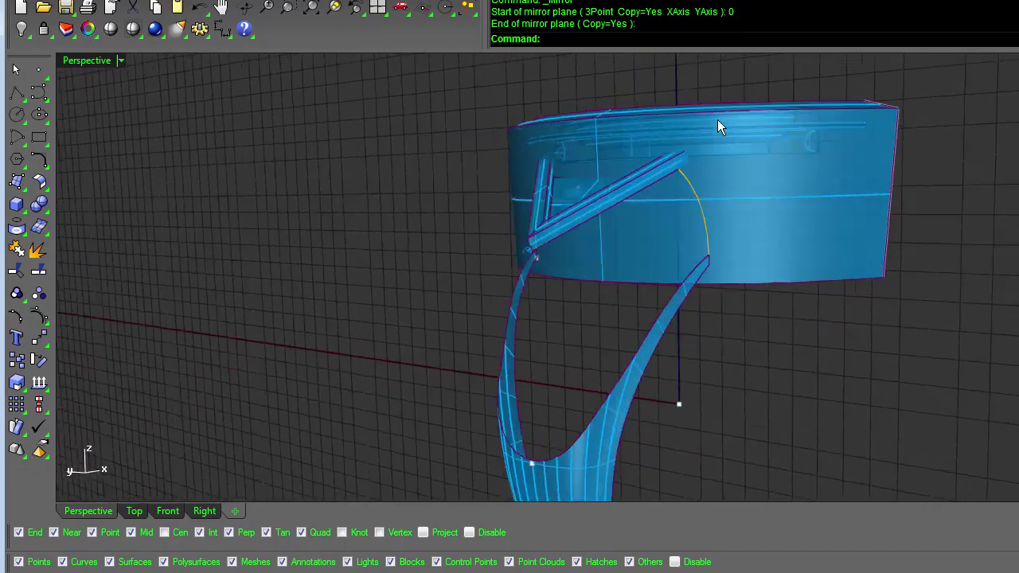
{"action": "type", "text": "e"}
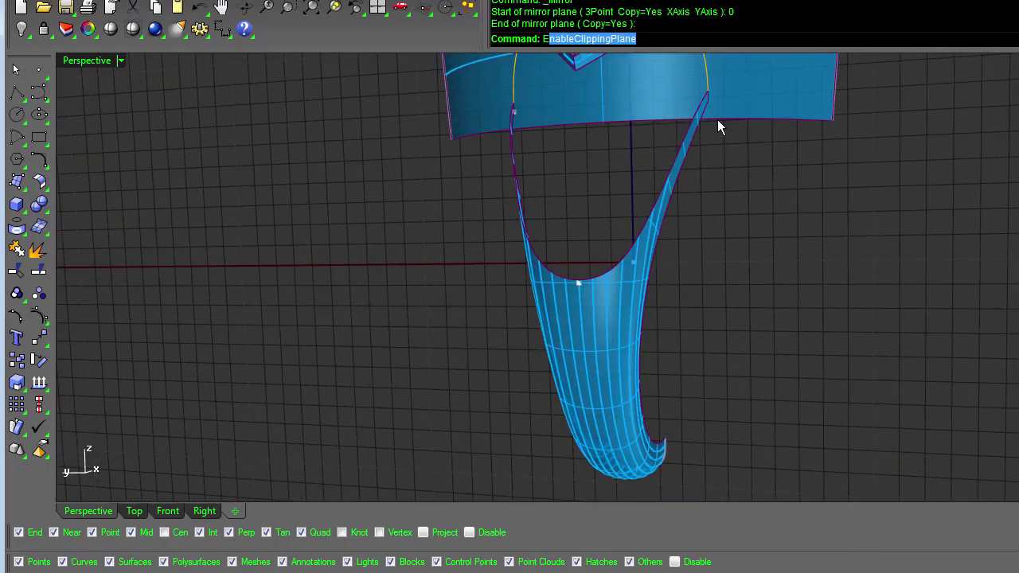
{"action": "type", "text": "xtra"}
{"action": "key", "text": "Return"}
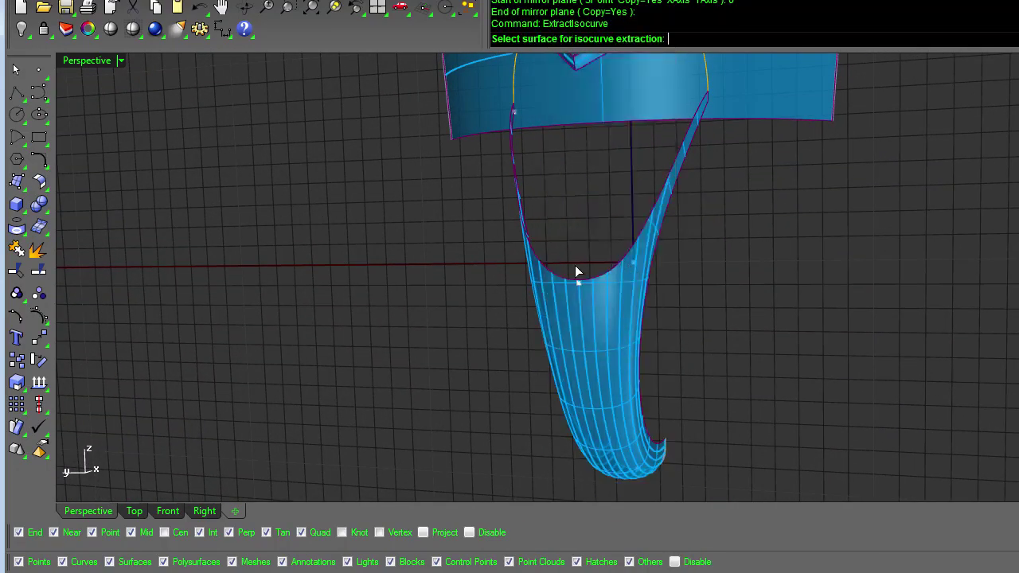
{"action": "left_click", "coordinate": [590, 317]}
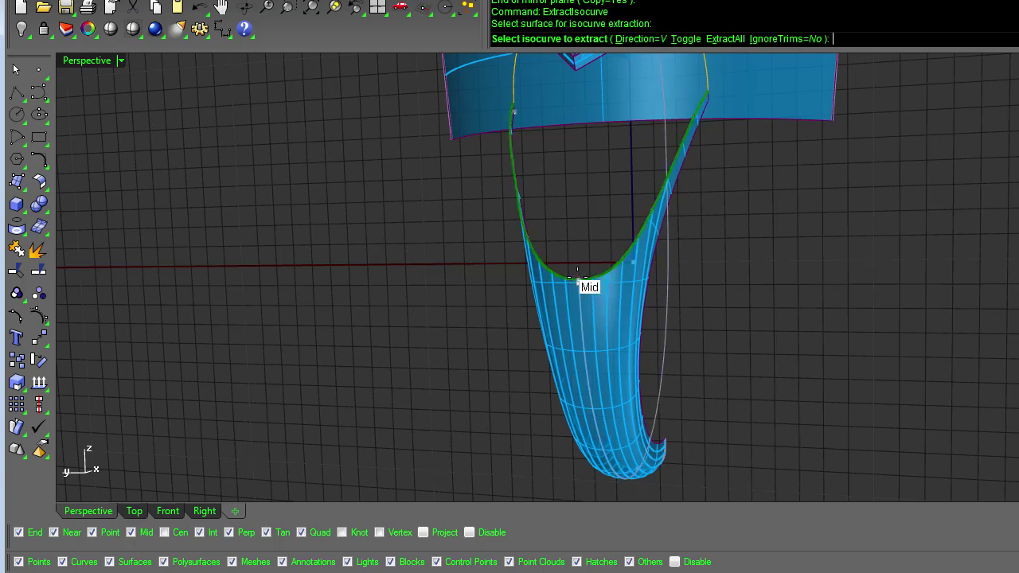
{"action": "right_click", "coordinate": [583, 199]}
{"action": "right_click_drag", "start_coordinate": [583, 199], "coordinate": [583, 197]}
{"action": "left_click", "coordinate": [583, 197]}
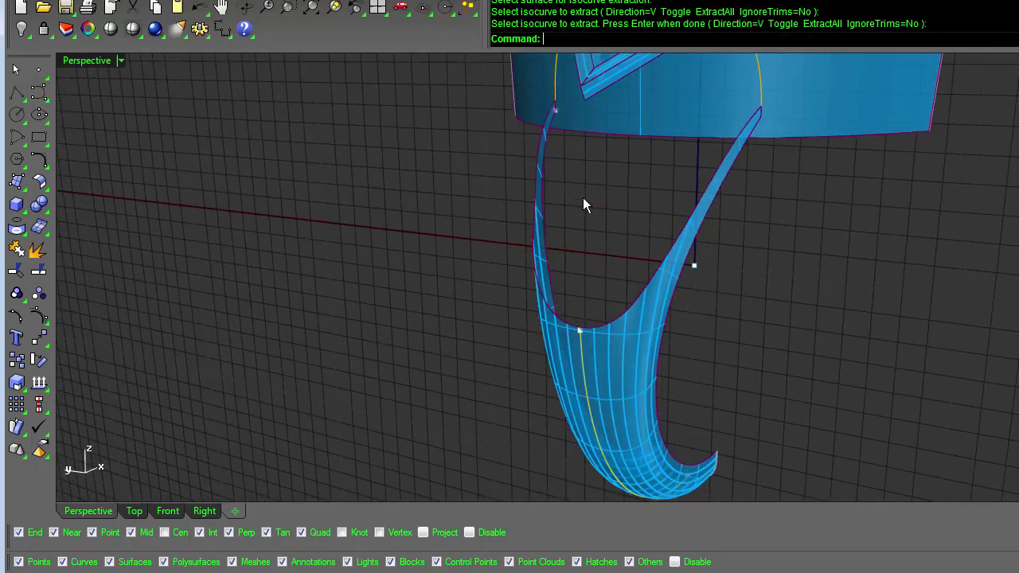
Step: Extend the extracted isocurve smoothly from the bottom of the U-shaped edge up to the tip of the V-shaped detail
{"action": "type", "text": "Extend"}
{"action": "key", "text": "Return"}
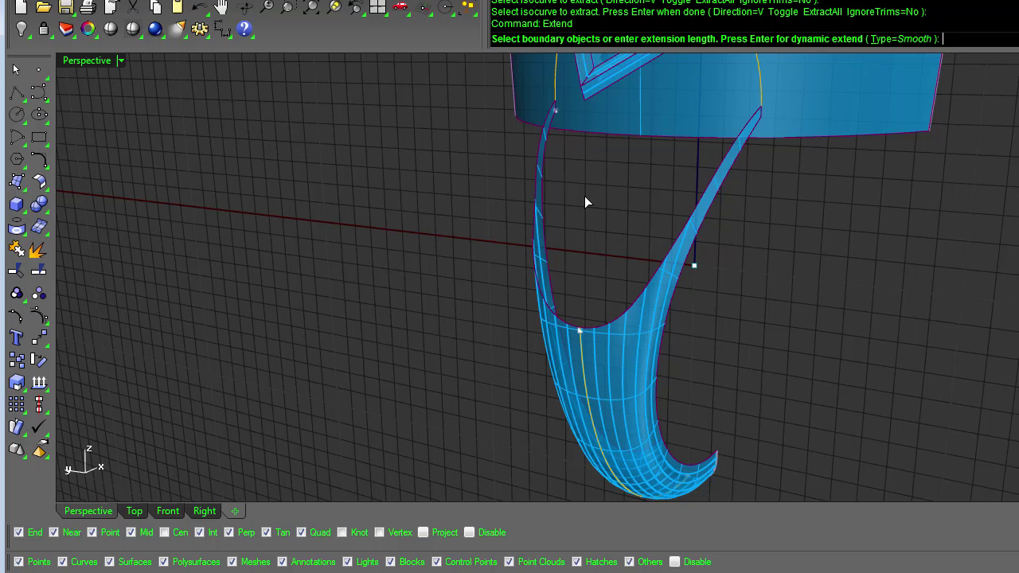
{"action": "key", "text": "Return"}
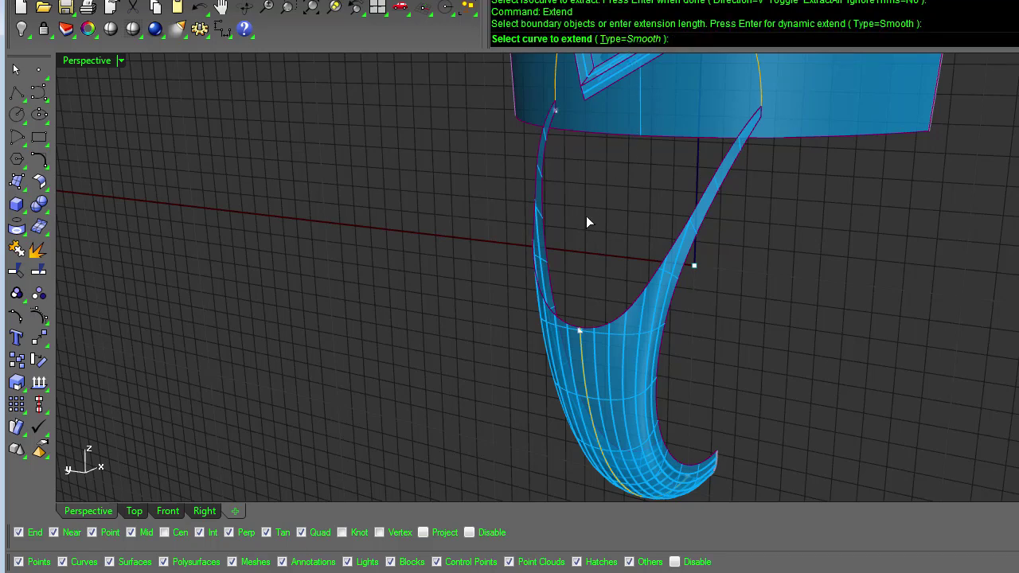
{"action": "left_click", "coordinate": [582, 351]}
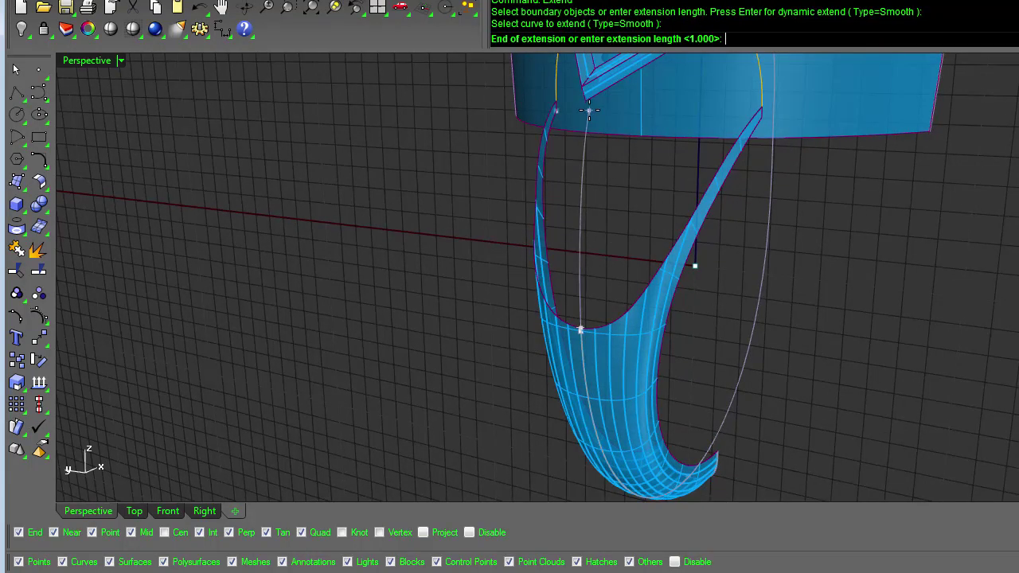
{"action": "left_click", "coordinate": [585, 101]}
{"action": "right_click_drag", "start_coordinate": [619, 192], "coordinate": [630, 195]}
{"action": "key", "text": "Return"}
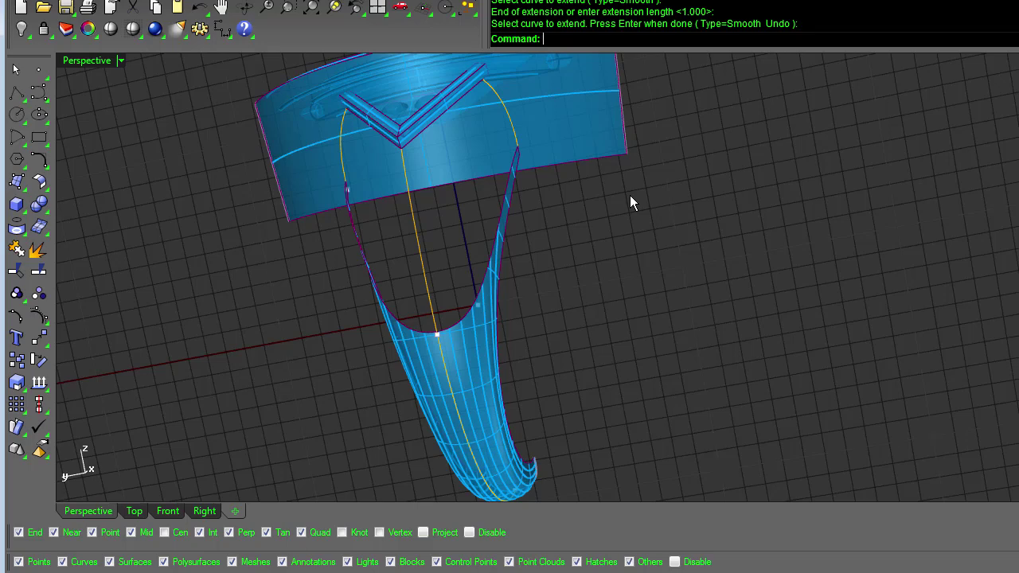
{"action": "type", "text": "NetworkSrf"}
{"action": "key", "text": "Return"}
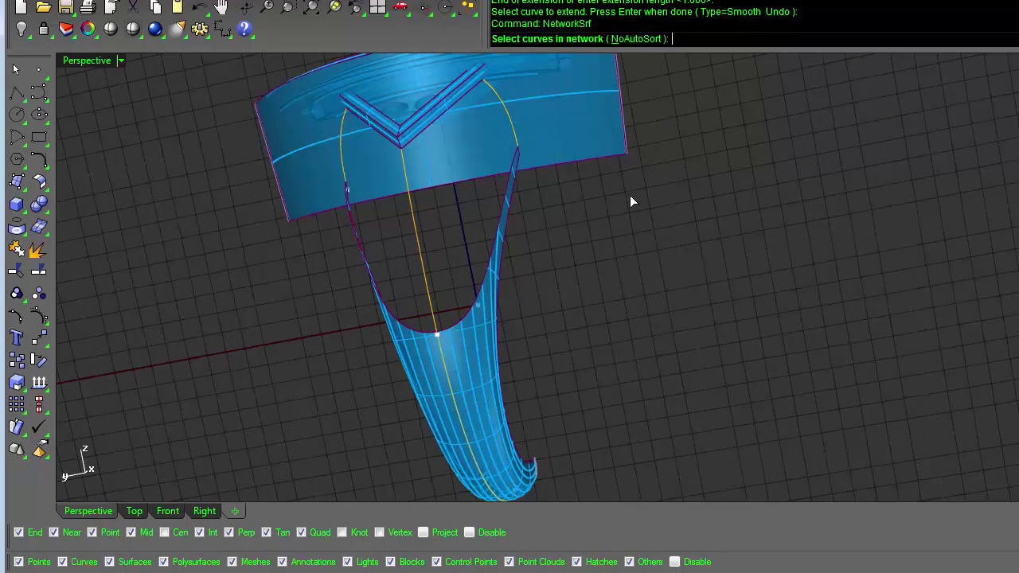
{"action": "right_click_drag", "start_coordinate": [630, 195], "coordinate": [456, 159]}
{"action": "left_click", "coordinate": [414, 234]}
{"action": "left_click", "coordinate": [444, 118]}
{"action": "left_click", "coordinate": [493, 107]}
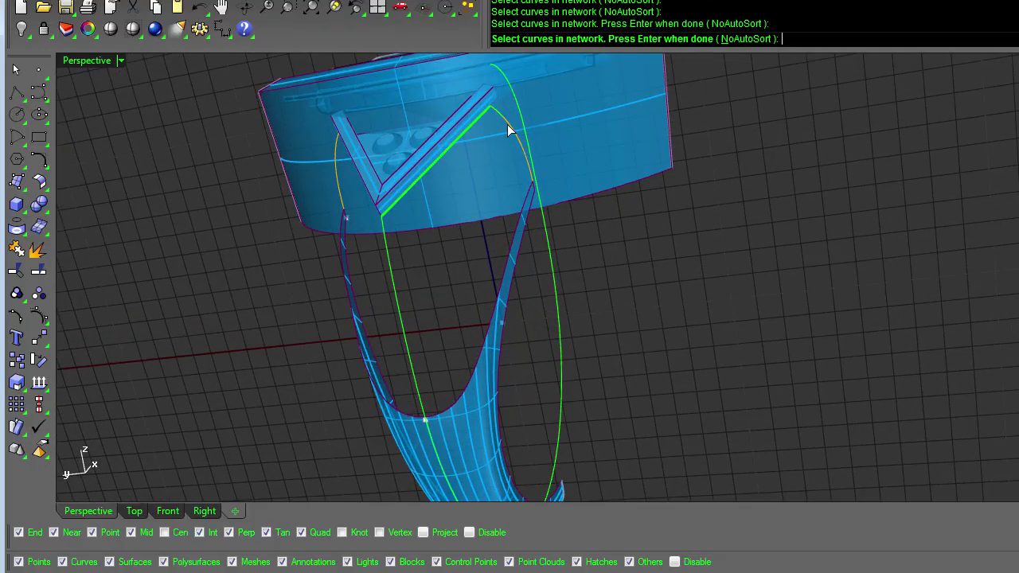
{"action": "left_click", "coordinate": [507, 125]}
{"action": "left_click", "coordinate": [517, 224]}
{"action": "right_click", "coordinate": [644, 246]}
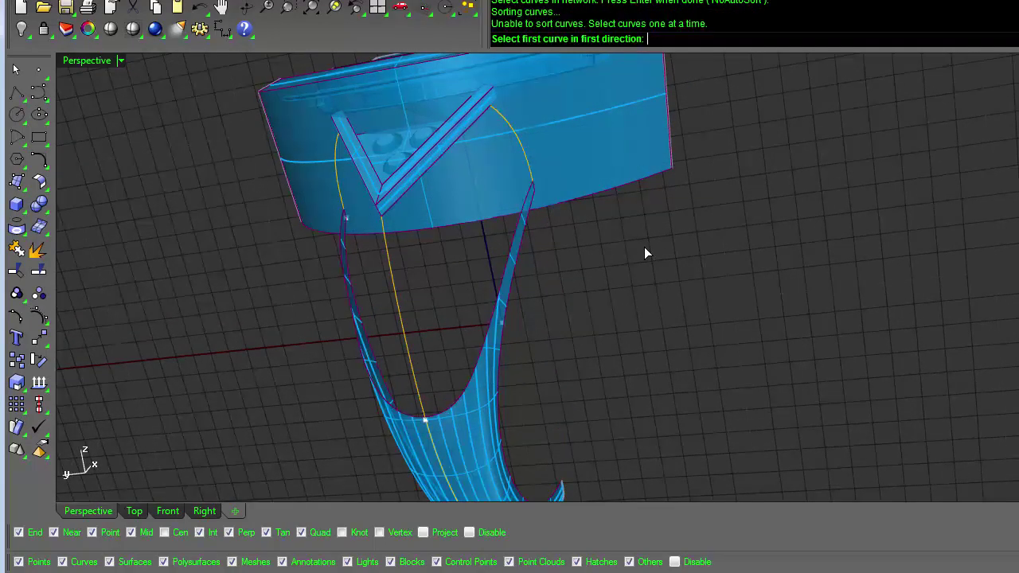
{"action": "right_click_drag", "start_coordinate": [645, 247], "coordinate": [534, 276]}
{"action": "scroll", "coordinate": [645, 253], "scroll_direction": "up", "scroll_amount": 6}
{"action": "left_click", "coordinate": [576, 252]}
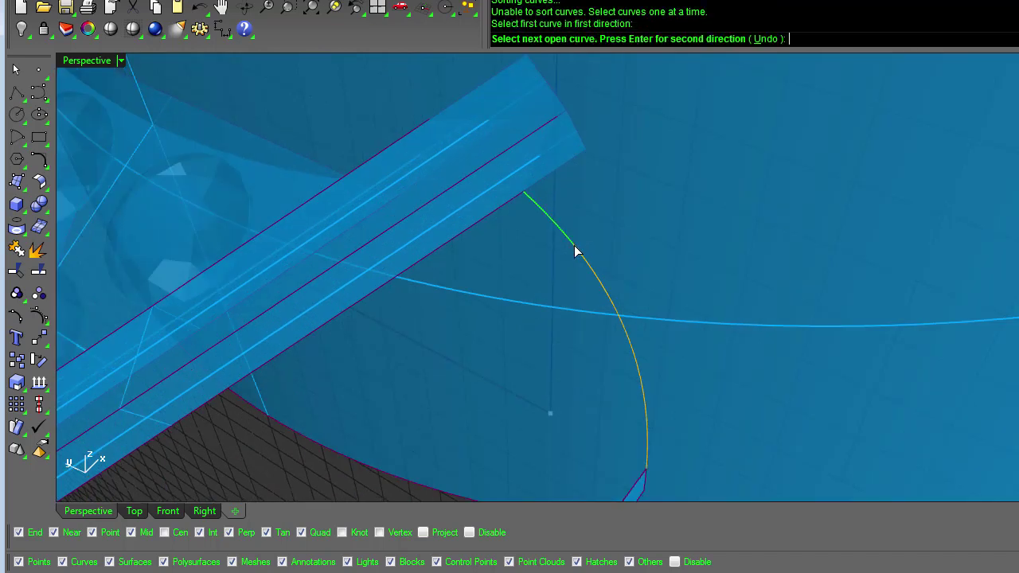
{"action": "key", "text": "Escape"}
Step: Join the two segments of the side curve between the V-shaped detail's arm end and the shank arm into one curve
{"action": "left_click", "coordinate": [592, 268]}
{"action": "left_click", "coordinate": [550, 227]}
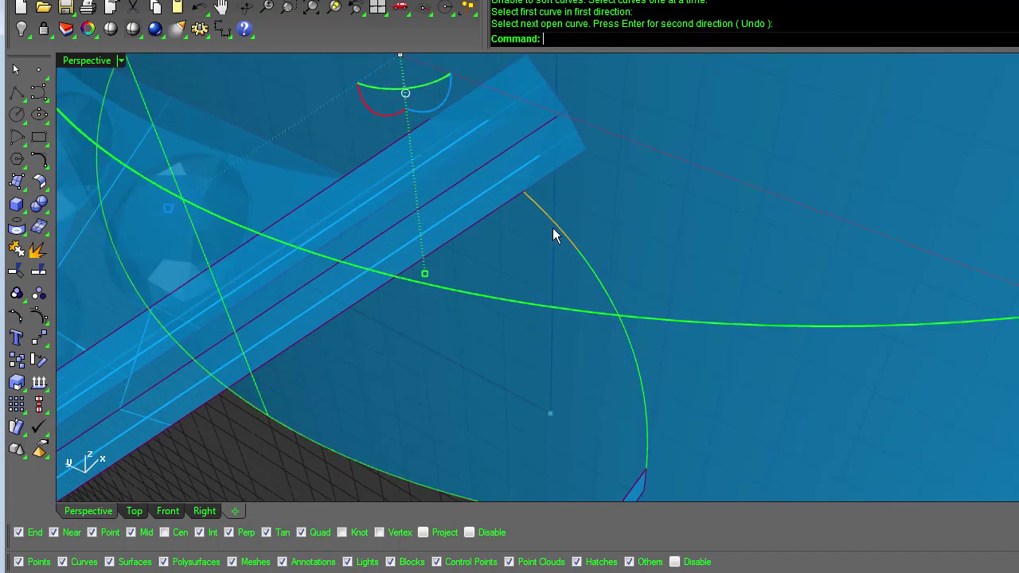
{"action": "left_click", "coordinate": [564, 232], "text": "shift"}
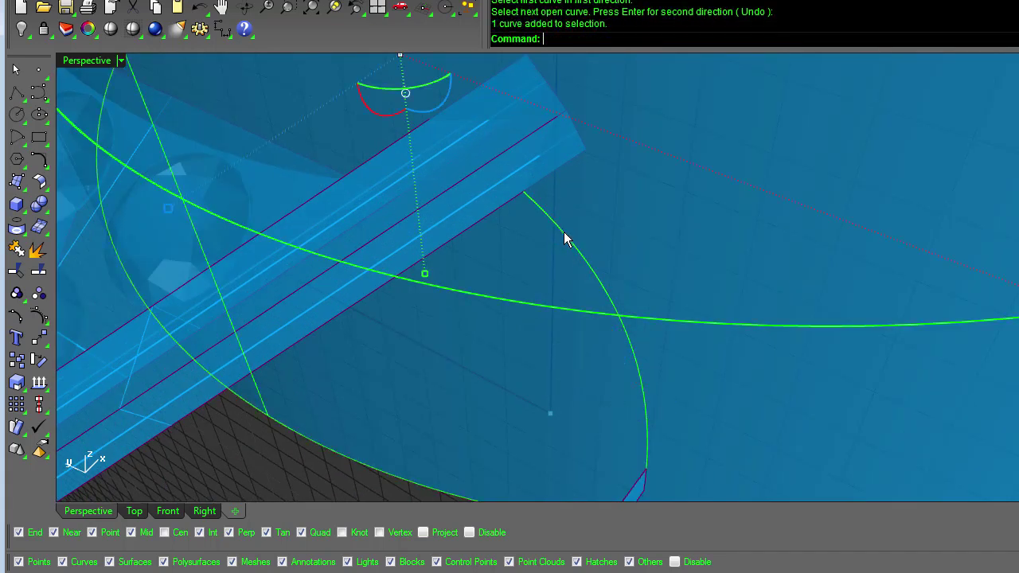
{"action": "left_click", "coordinate": [684, 295], "text": "ctrl"}
{"action": "key", "text": "ctrl+j"}
{"action": "scroll", "coordinate": [684, 311], "scroll_direction": "down", "scroll_amount": 6}
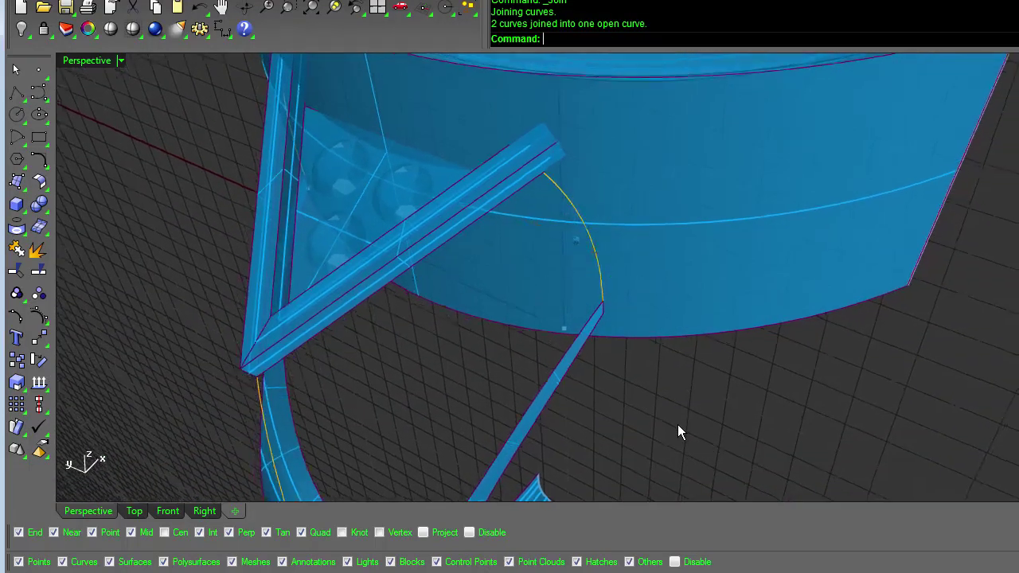
Step: Create a network surface from the joined side curve, V-detail edge, centre isocurve and U-shaped shank edge, with Curvature at the shank edge and Position elsewhere
{"action": "right_click", "coordinate": [801, 41]}
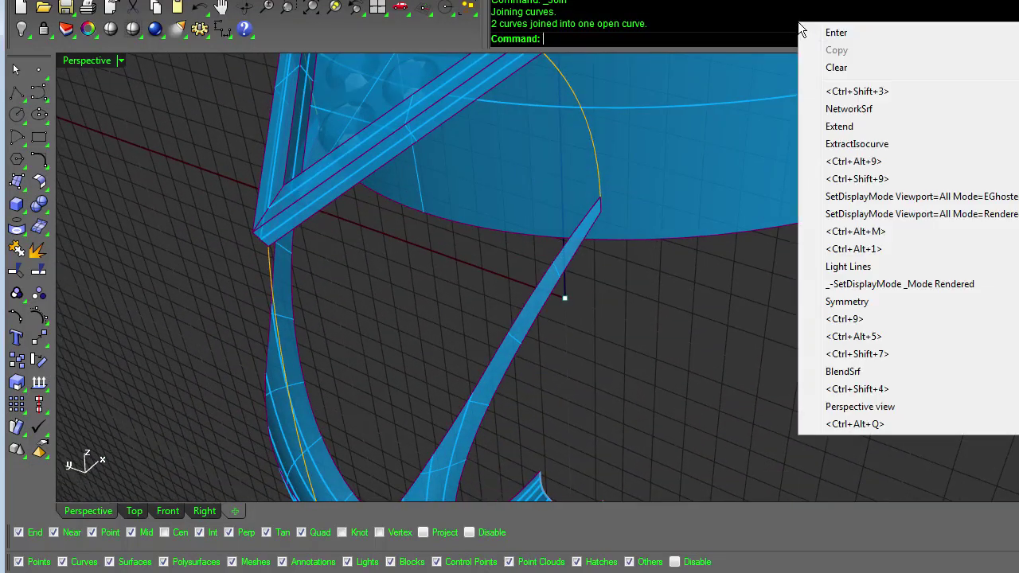
{"action": "left_click", "coordinate": [846, 107]}
{"action": "left_click", "coordinate": [588, 140]}
{"action": "scroll", "coordinate": [588, 140], "scroll_direction": "down", "scroll_amount": 2}
{"action": "left_click", "coordinate": [512, 116]}
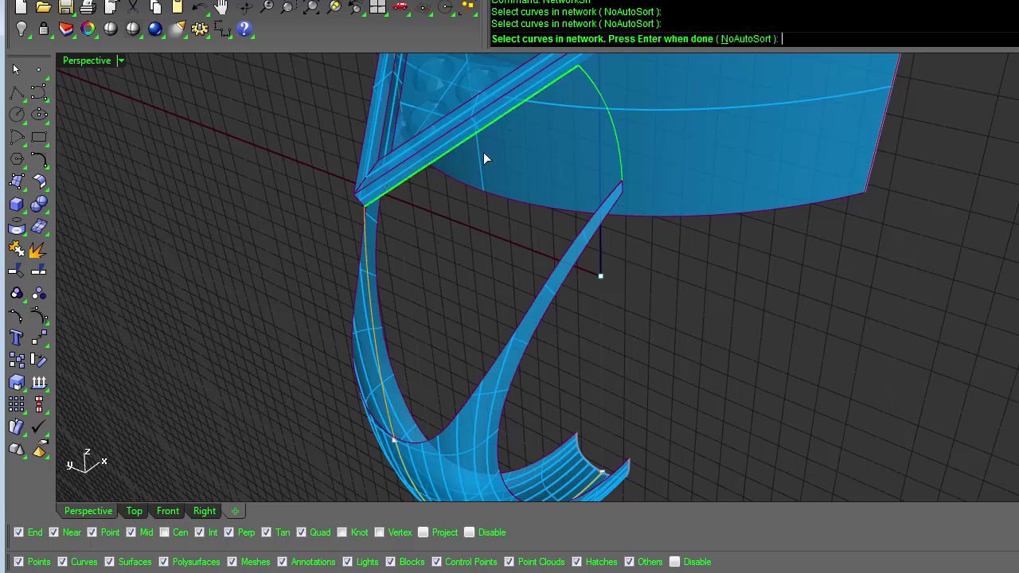
{"action": "right_click_drag", "start_coordinate": [344, 275], "coordinate": [367, 273]}
{"action": "left_click", "coordinate": [368, 274]}
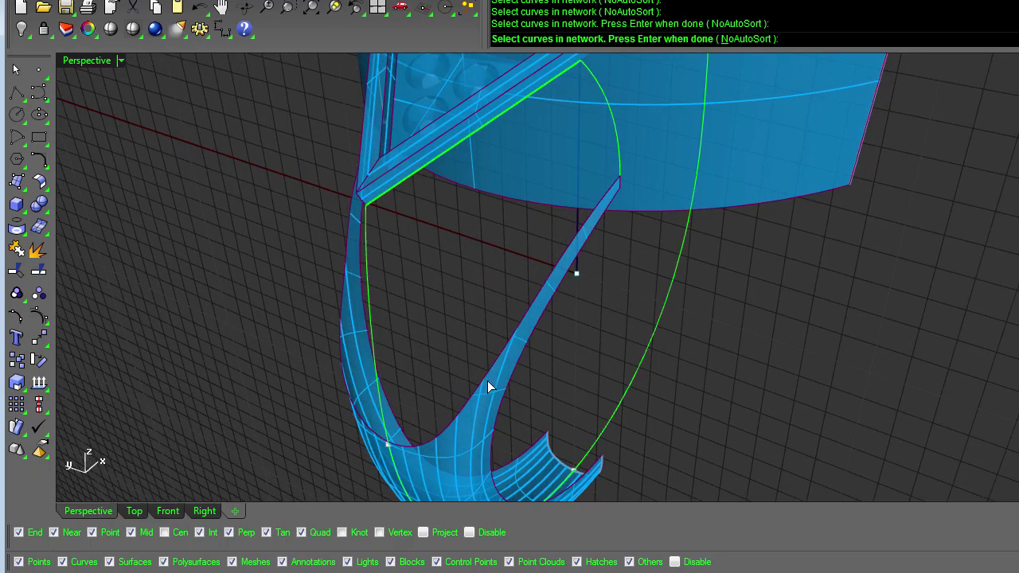
{"action": "left_click", "coordinate": [488, 384]}
{"action": "key", "text": "Return"}
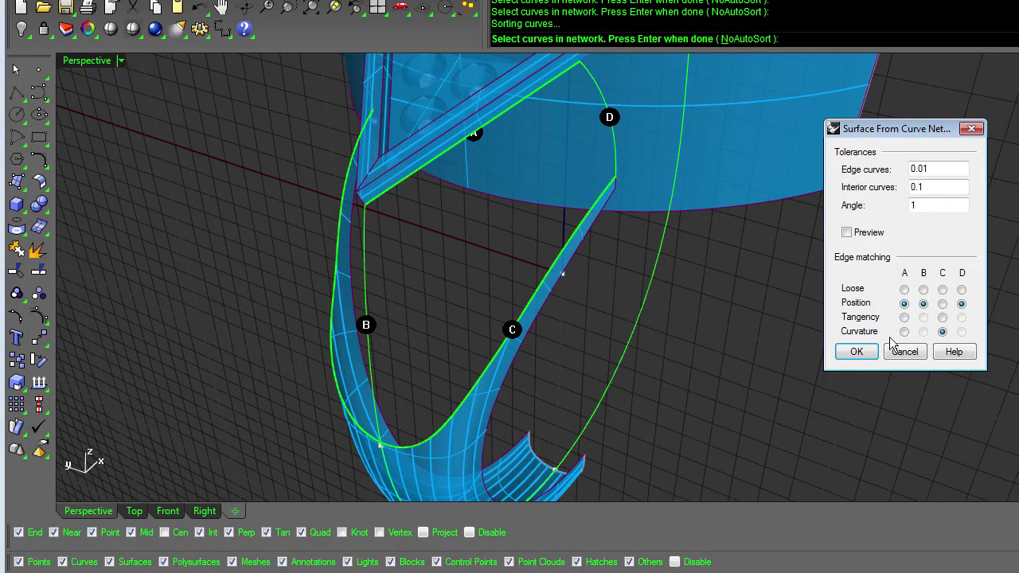
{"action": "left_click", "coordinate": [872, 232]}
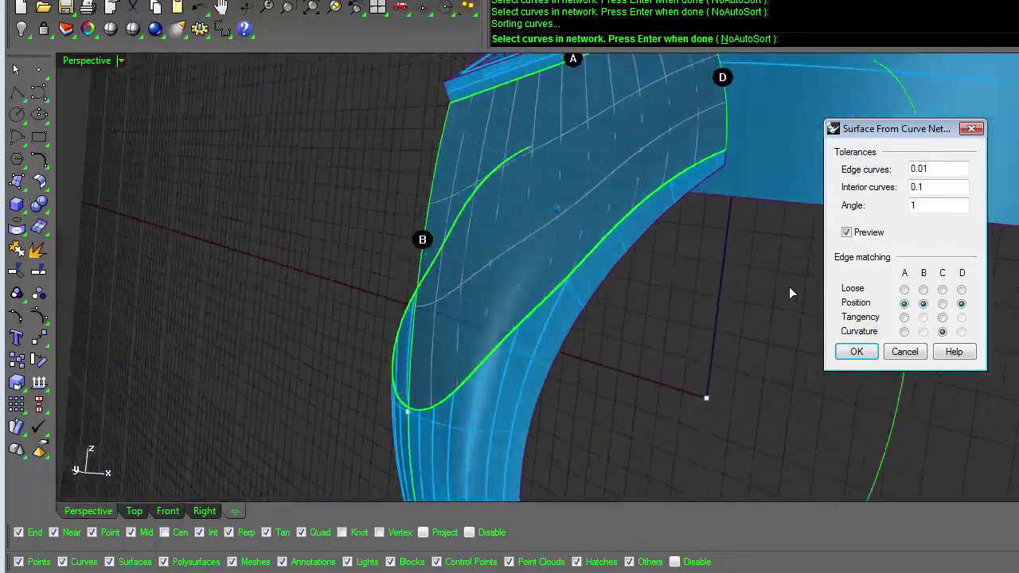
{"action": "left_click", "coordinate": [858, 352]}
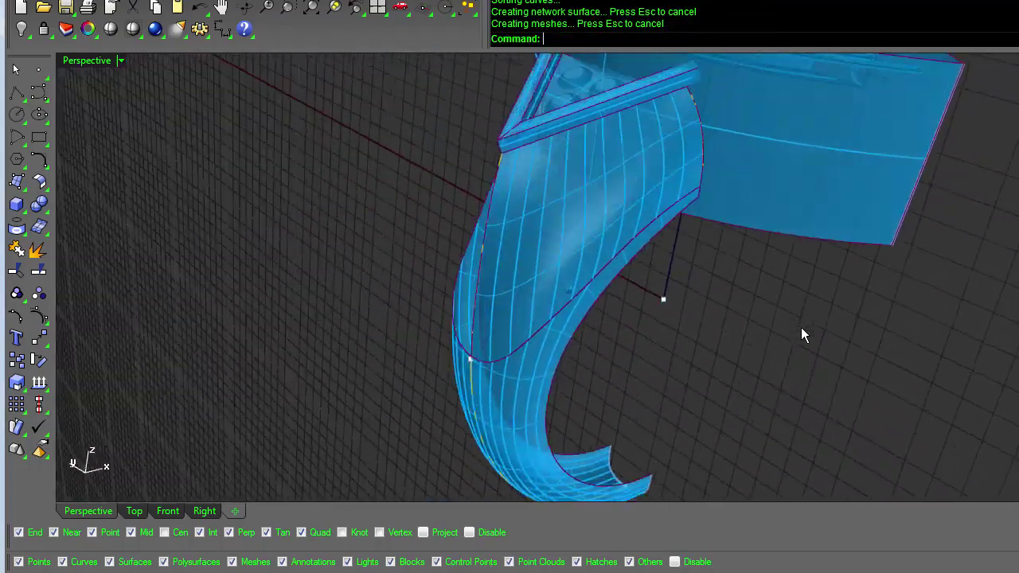
Step: Mirror a copy of the network surface across the shank's vertical centre plane through 0 to fill the opening's other half
{"action": "left_click", "coordinate": [530, 250]}
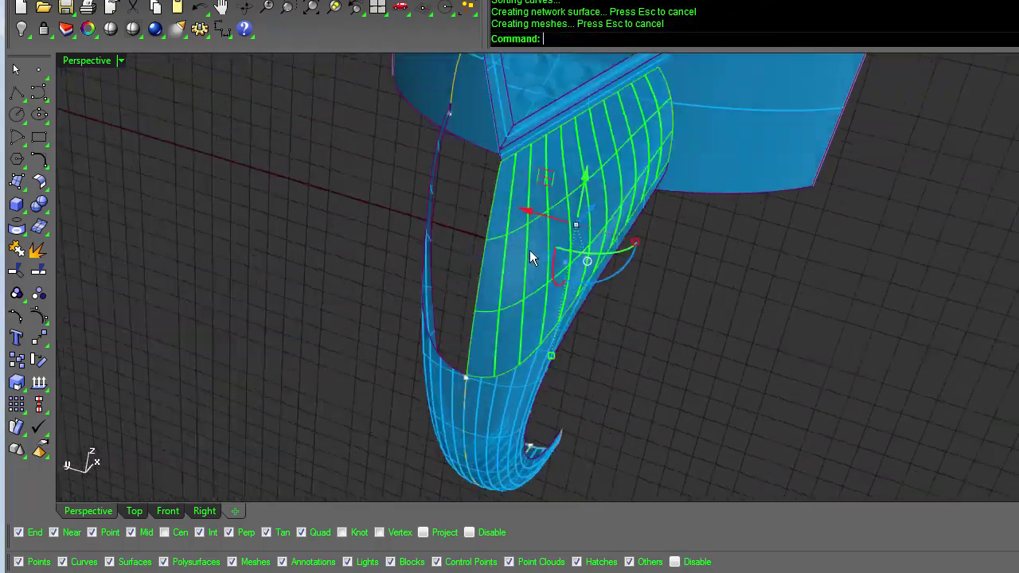
{"action": "type", "text": "mi"}
{"action": "key", "text": "Return"}
{"action": "type", "text": "0"}
{"action": "key", "text": "Return"}
{"action": "left_click", "coordinate": [544, 188]}
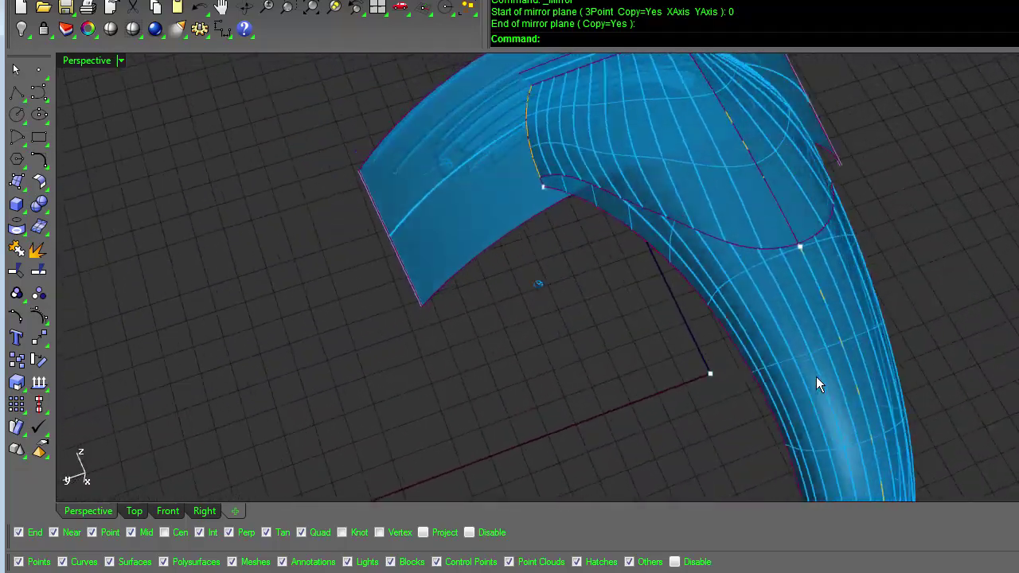
Step: Check the flow between the two mirrored surfaces and the shank using the light lines display
{"action": "left_click", "coordinate": [716, 320]}
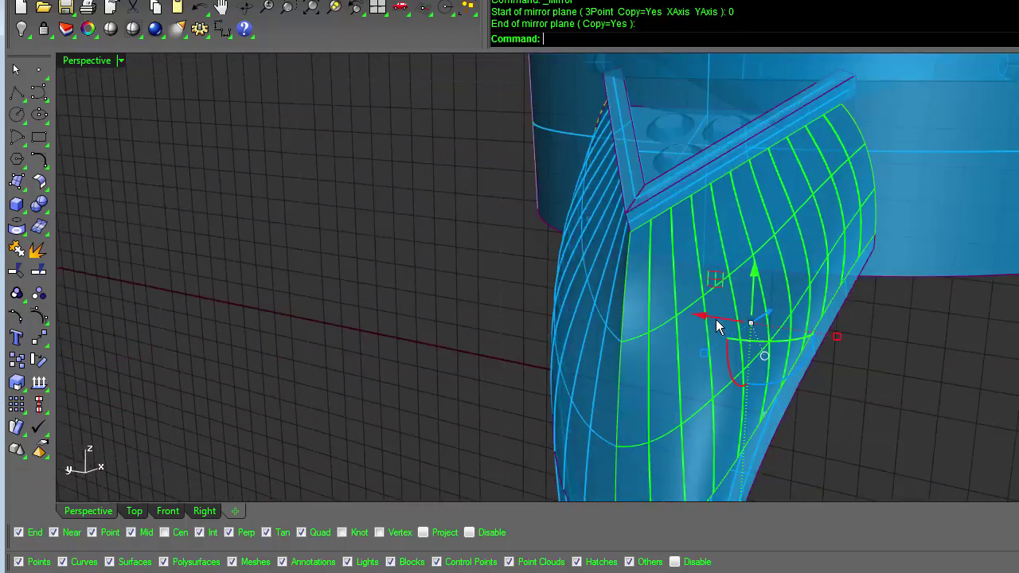
{"action": "left_click", "coordinate": [593, 327], "text": "shift"}
{"action": "left_click", "coordinate": [880, 377]}
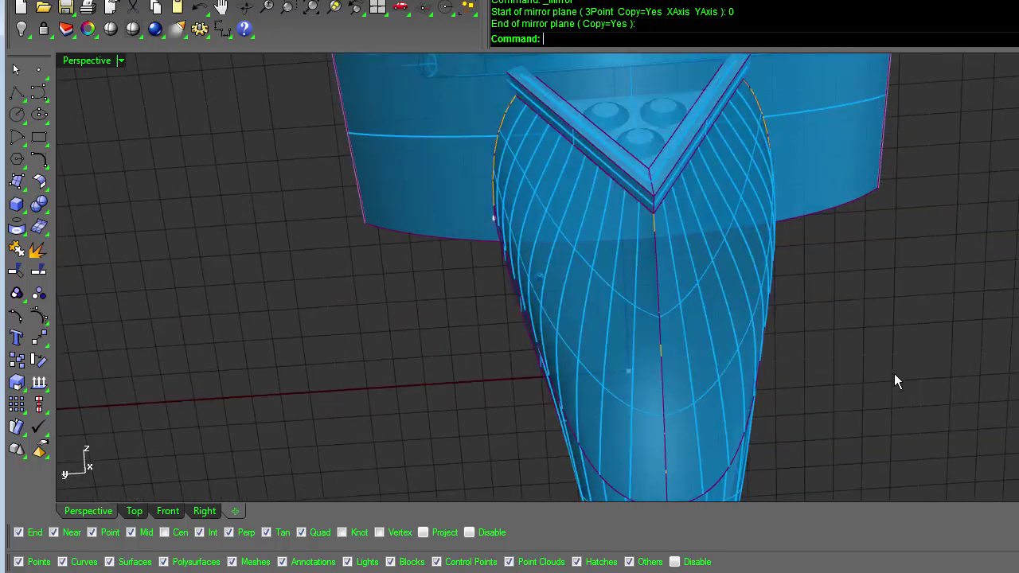
{"action": "key", "text": "F5"}
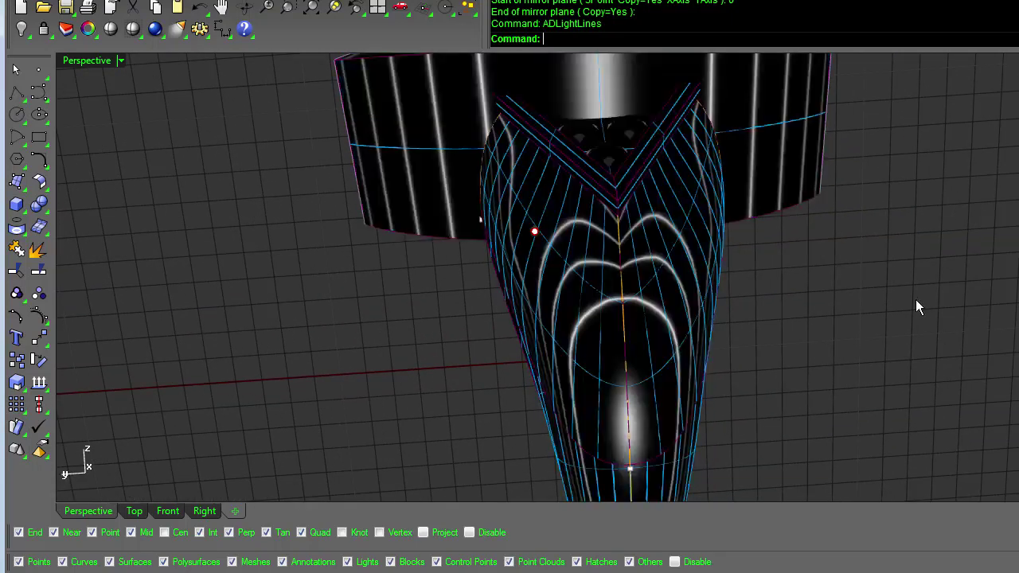